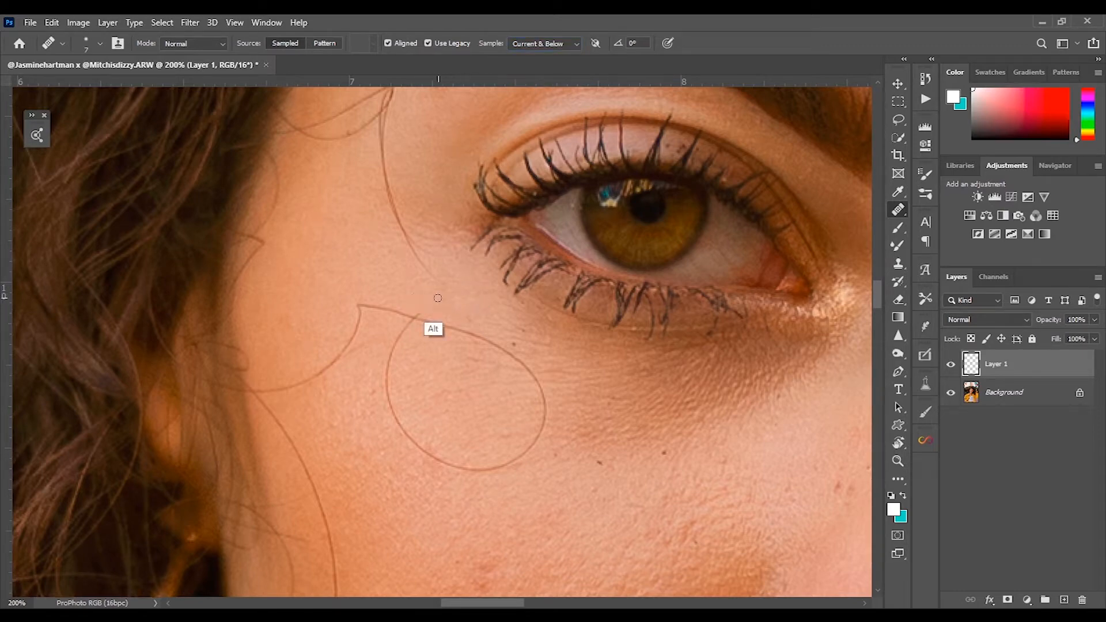
Heal the tip of the stray hair beside the eye's outer corner and the upper arc of the looping hair on the cheek
click(421, 265)
alt+click(446, 360)
alt+click(477, 322)
drag(469, 334, 499, 346)
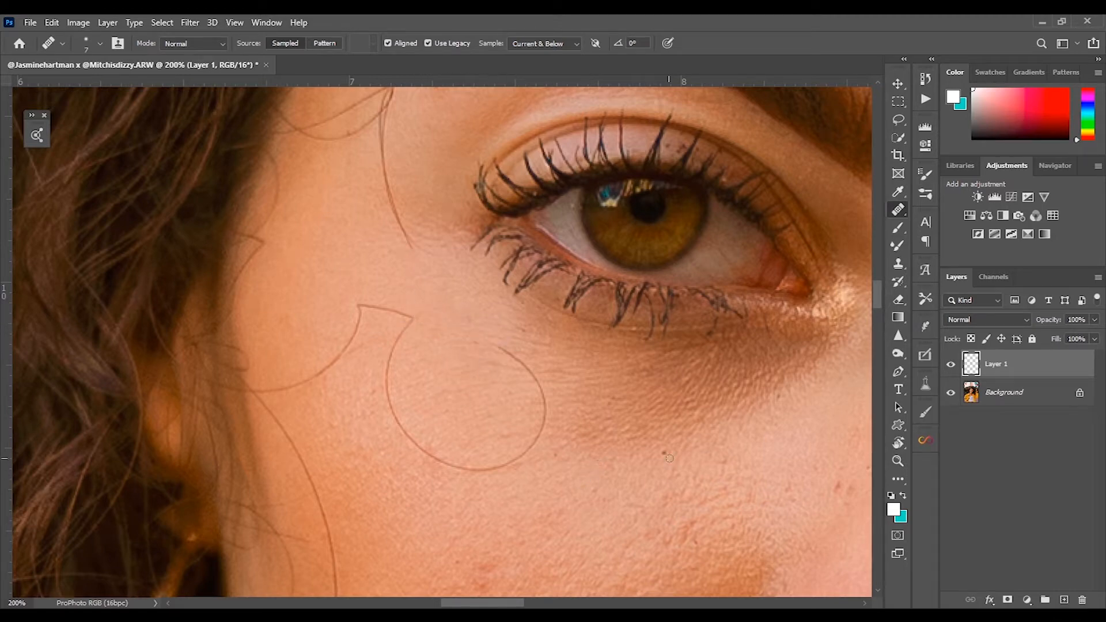
Heal the pointed stray hair on the upper cheek and the rest of the looping hair with the Healing Brush
alt+click(352, 284)
drag(359, 306, 380, 308)
key(x)
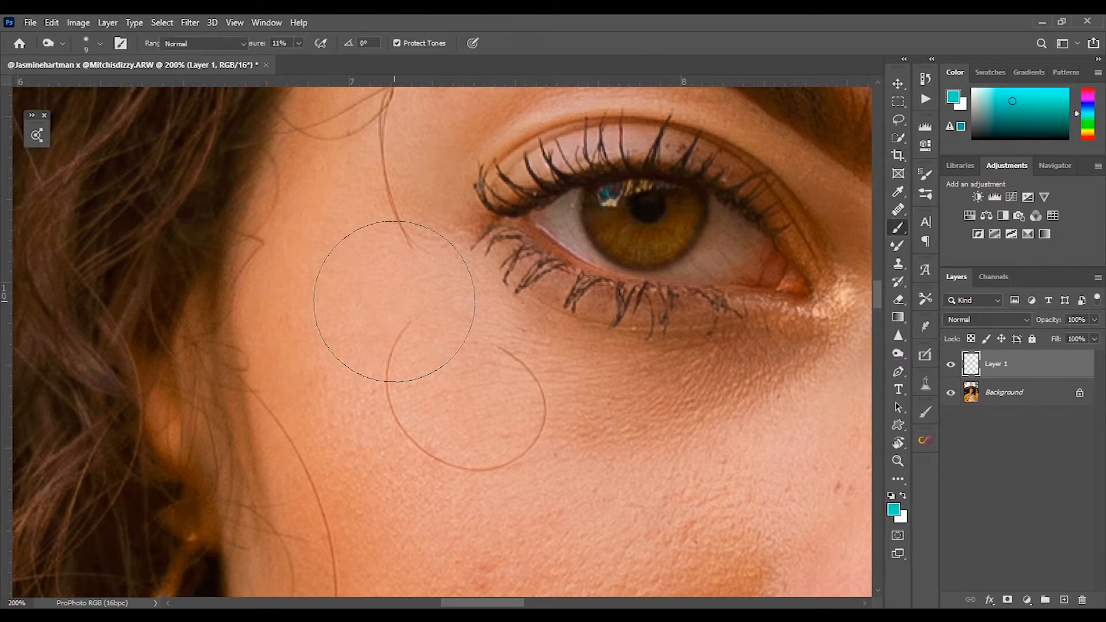
mouse_move(387, 382)
mouse_down()
mouse_move(405, 434)
mouse_move(457, 466)
mouse_up()
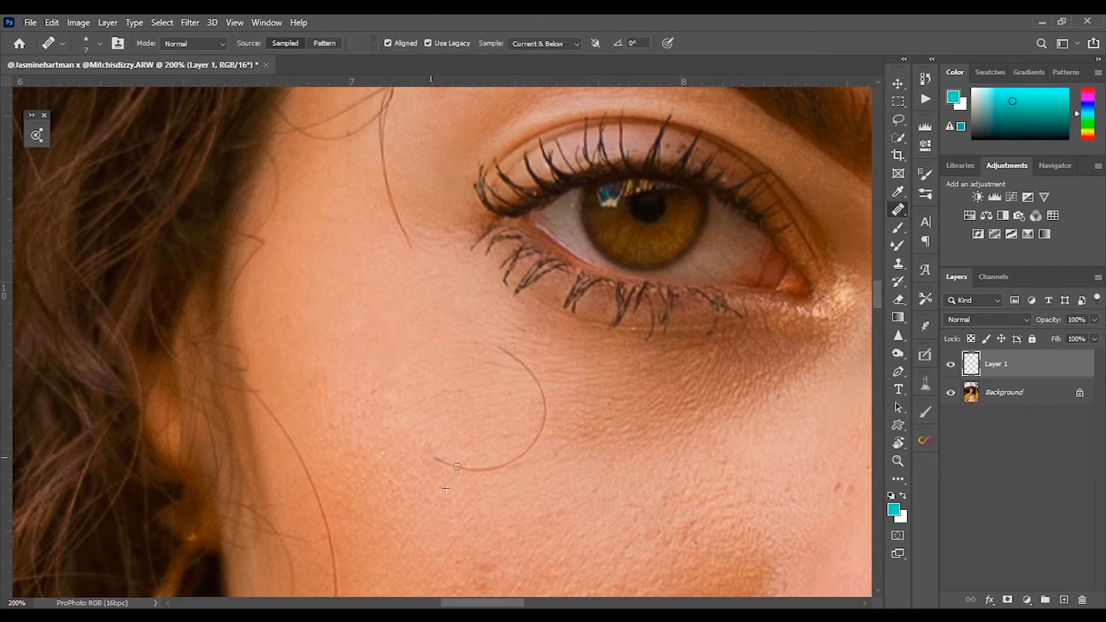
drag(532, 453, 531, 448)
mouse_move(489, 498)
mouse_down()
mouse_move(541, 431)
mouse_move(523, 367)
mouse_up()
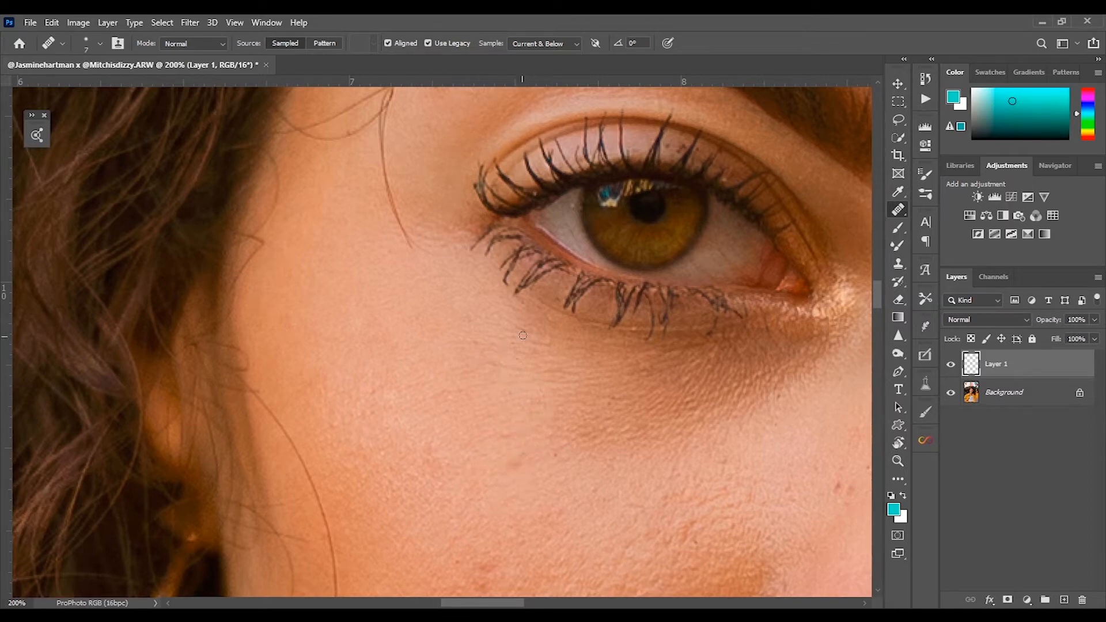
Heal the stray hairs beside the eye, across the temple and along the nearby hairline
drag(387, 356, 422, 250)
drag(403, 142, 383, 207)
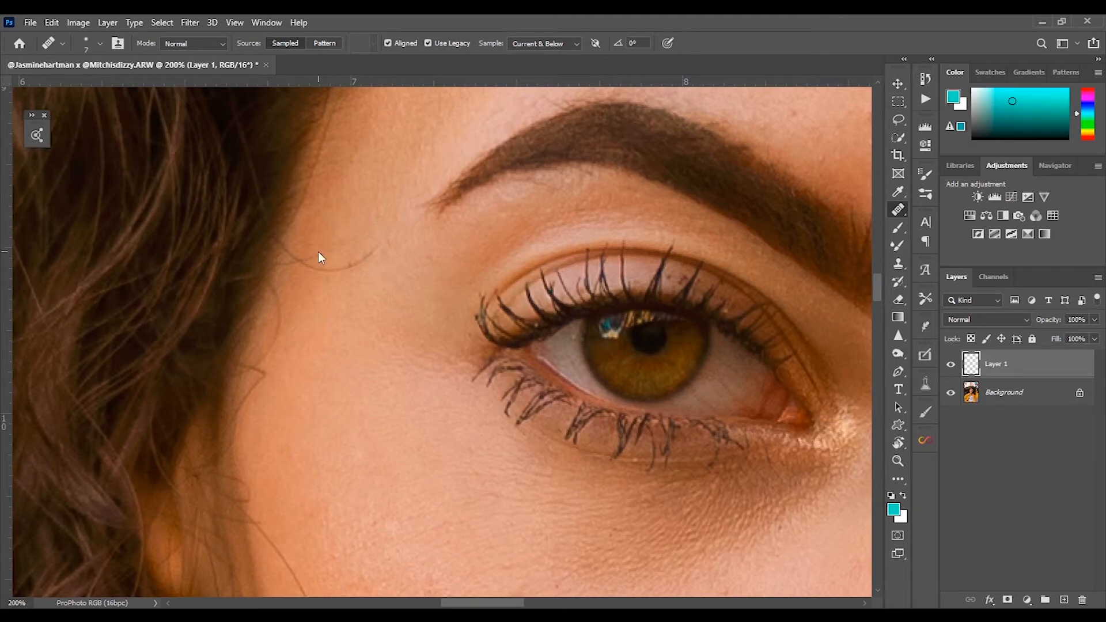
alt+click(312, 301)
drag(315, 267, 310, 258)
drag(279, 325, 276, 295)
mouse_move(263, 375)
mouse_down()
mouse_move(258, 412)
mouse_move(258, 375)
mouse_up()
Switch to the Spot Healing Brush at size 15 and remove the long thin hair curving past the corner of the mouth
mouse_move(295, 507)
mouse_down()
mouse_move(366, 259)
mouse_move(386, 225)
mouse_move(348, 243)
mouse_up()
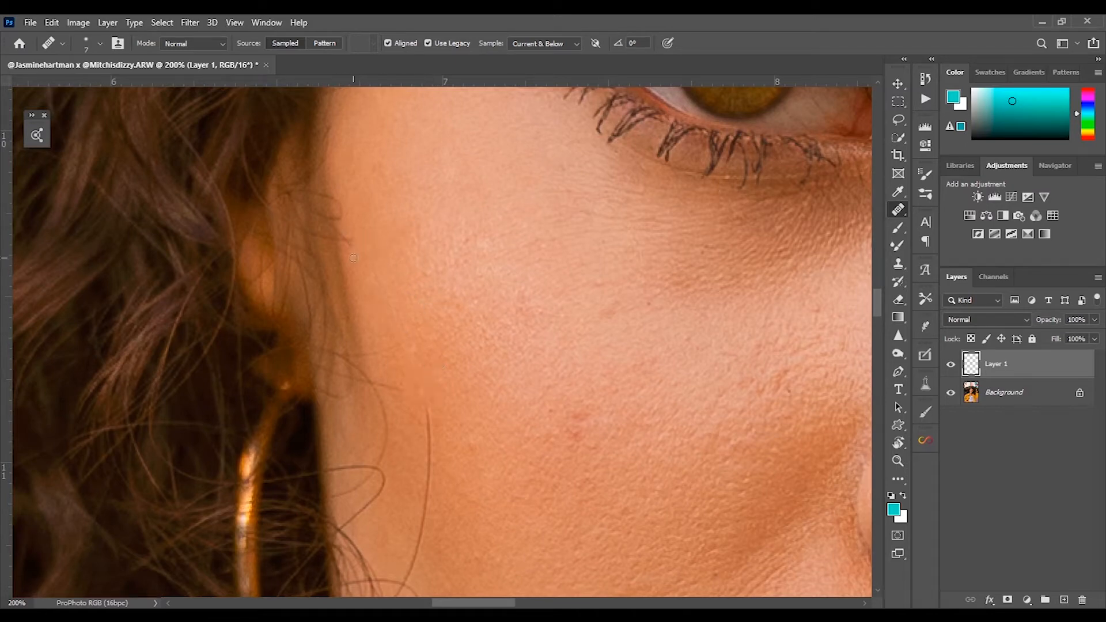
mouse_move(424, 537)
mouse_down()
mouse_move(405, 581)
mouse_move(377, 269)
mouse_move(332, 101)
mouse_up()
alt+click(592, 387)
right_click(903, 215)
click(973, 210)
mouse_move(602, 363)
mouse_down()
mouse_move(539, 372)
mouse_move(466, 411)
mouse_move(449, 438)
mouse_move(514, 420)
mouse_move(525, 322)
mouse_up()
key(bracketright)
key(bracketright)
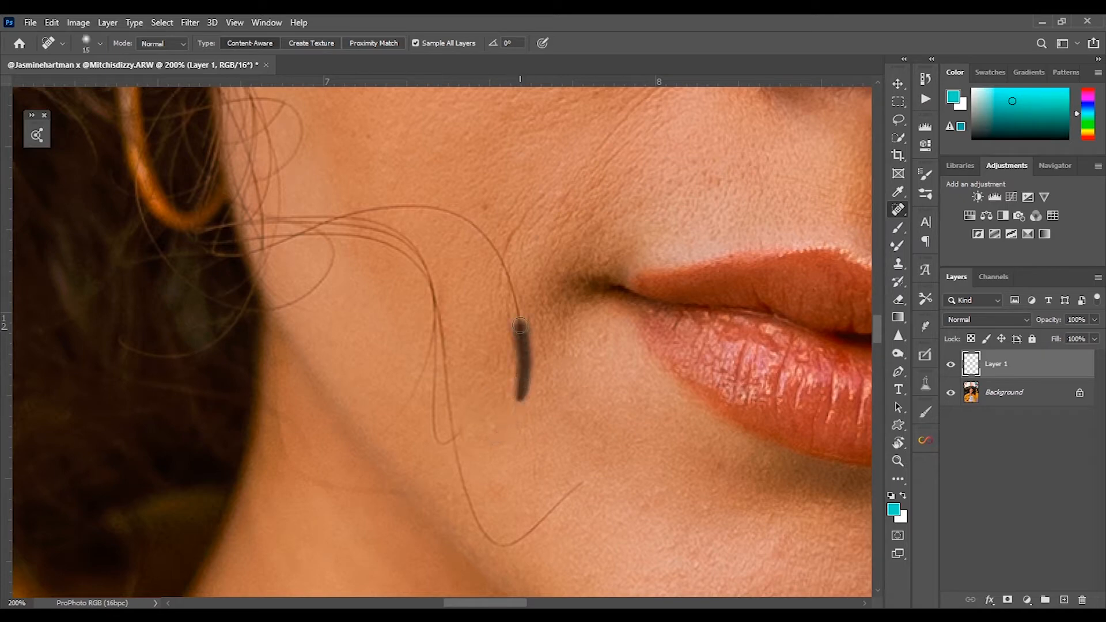
mouse_move(531, 209)
mouse_down()
mouse_move(502, 270)
mouse_move(436, 209)
mouse_move(394, 203)
mouse_up()
Remove the hooked hair ends hanging over the lower cheek and jaw
mouse_move(585, 483)
mouse_down()
mouse_move(510, 542)
mouse_move(486, 534)
mouse_move(454, 442)
mouse_up()
mouse_move(462, 429)
mouse_down()
mouse_move(439, 441)
mouse_move(434, 377)
mouse_up()
drag(442, 332, 452, 425)
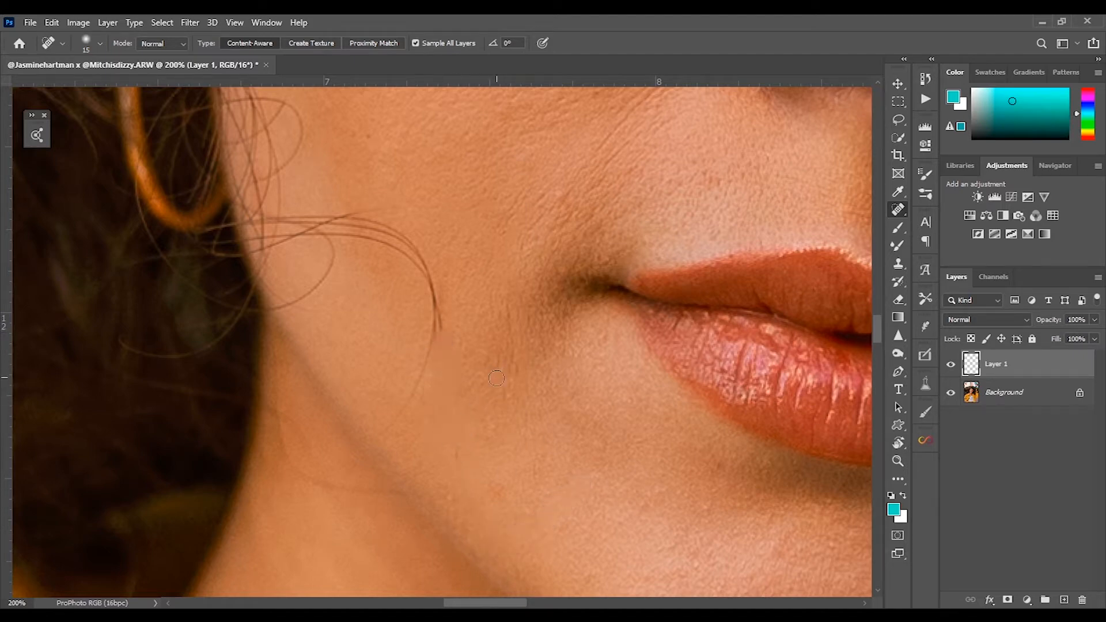
Remove the remaining arched hairs and fine curls on the cheek between the hoop earring and the mouth
mouse_move(386, 433)
mouse_down()
mouse_move(415, 346)
mouse_move(437, 321)
mouse_move(430, 259)
mouse_move(355, 224)
mouse_move(321, 229)
mouse_up()
mouse_move(300, 302)
mouse_down()
mouse_move(339, 235)
mouse_move(272, 312)
mouse_up()
drag(324, 286, 332, 248)
drag(393, 238, 411, 245)
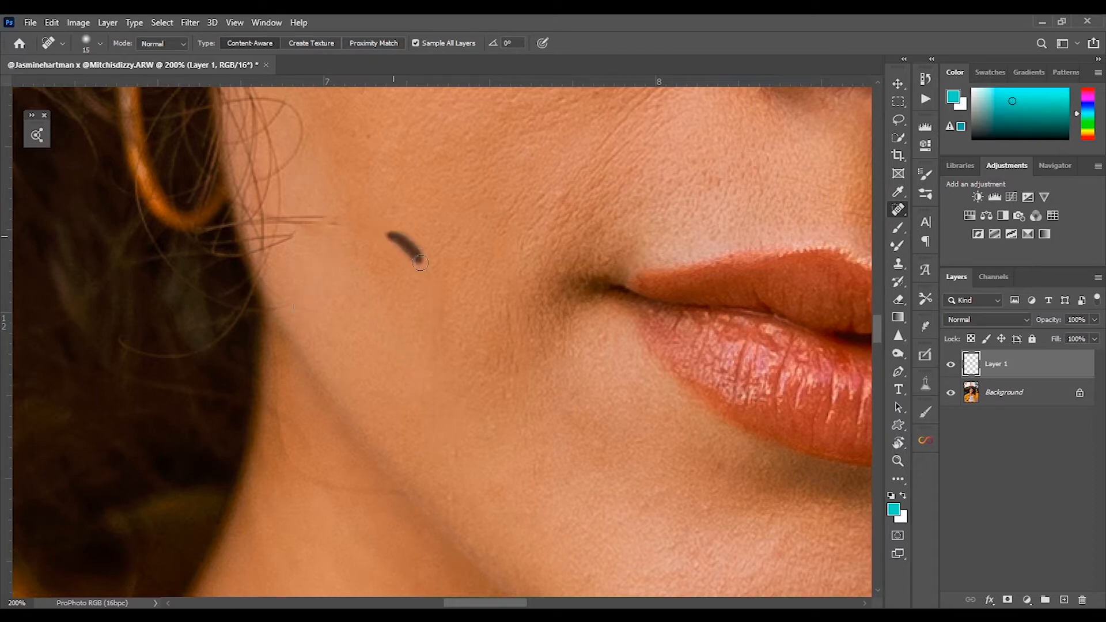
Switch back to the Healing Brush and clean the hair loop and leftover hair ends on the cheek beside the hoop earring
drag(291, 118, 362, 303)
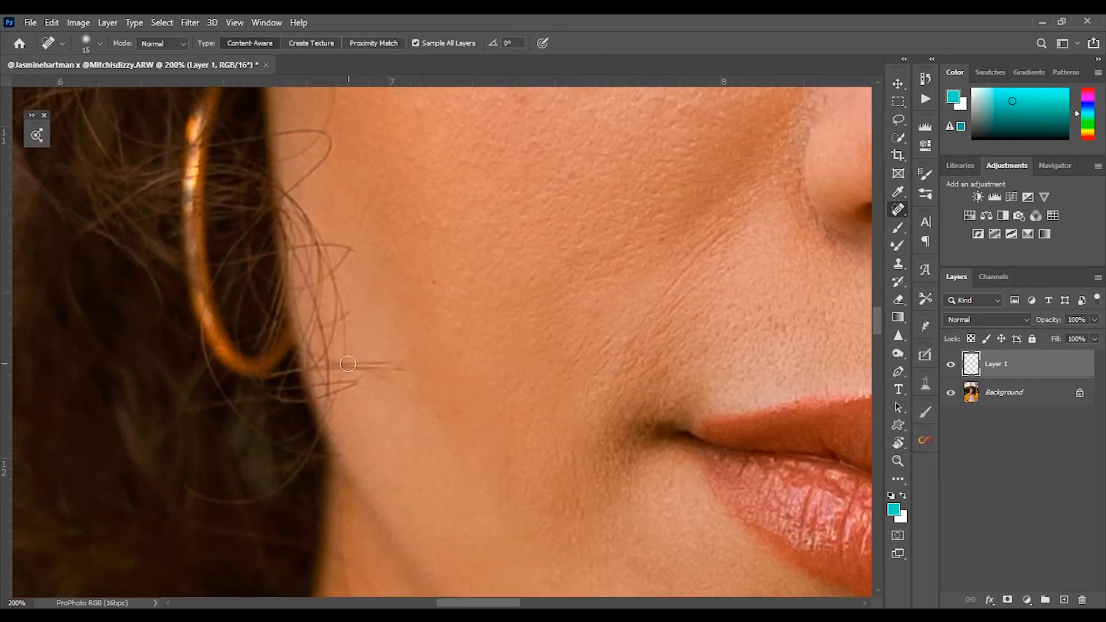
right_click(901, 215)
click(956, 223)
right_click(900, 211)
click(953, 236)
right_click(897, 214)
click(968, 223)
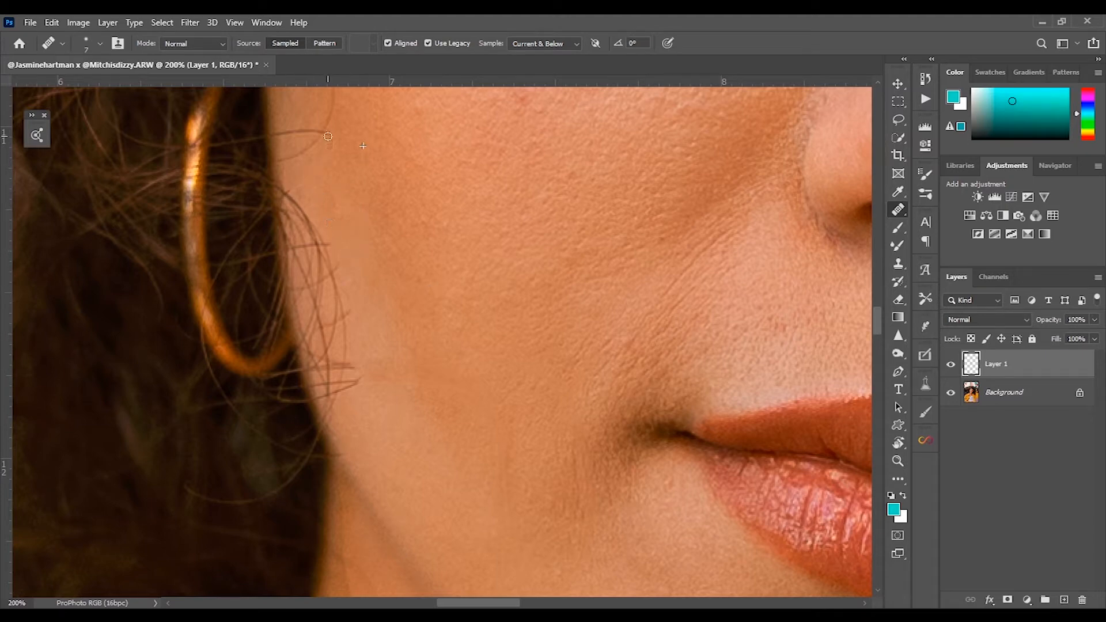
scroll(362, 227, up, 3)
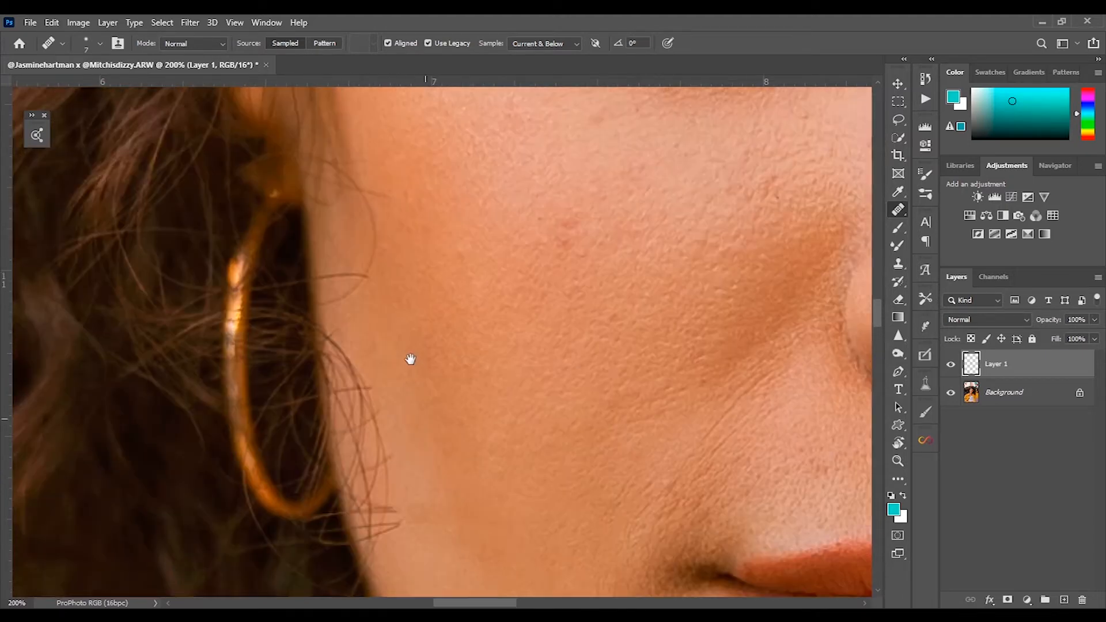
Heal the curved hair below the ear and the horizontal strand crossing the cheek edge with the Healing Brush
key(b)
key(x)
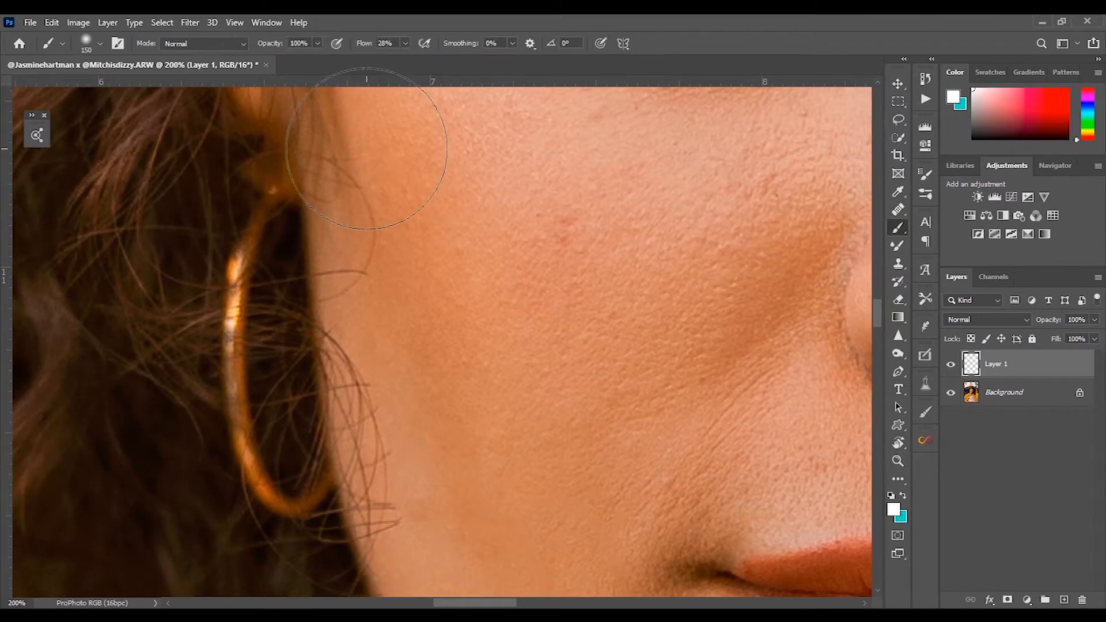
key(j)
mouse_move(341, 167)
mouse_down()
mouse_move(373, 233)
mouse_move(352, 287)
mouse_up()
drag(350, 159, 351, 162)
alt+click(319, 258)
mouse_move(313, 277)
mouse_down()
mouse_move(353, 272)
mouse_move(354, 285)
mouse_up()
Heal the upper part of the hair curls overlapping the cheek edge next to the hoop earring
alt+click(320, 290)
alt+click(346, 323)
mouse_move(339, 334)
mouse_down()
mouse_move(323, 332)
mouse_move(337, 328)
mouse_move(331, 338)
mouse_up()
alt+click(333, 319)
drag(355, 374, 360, 394)
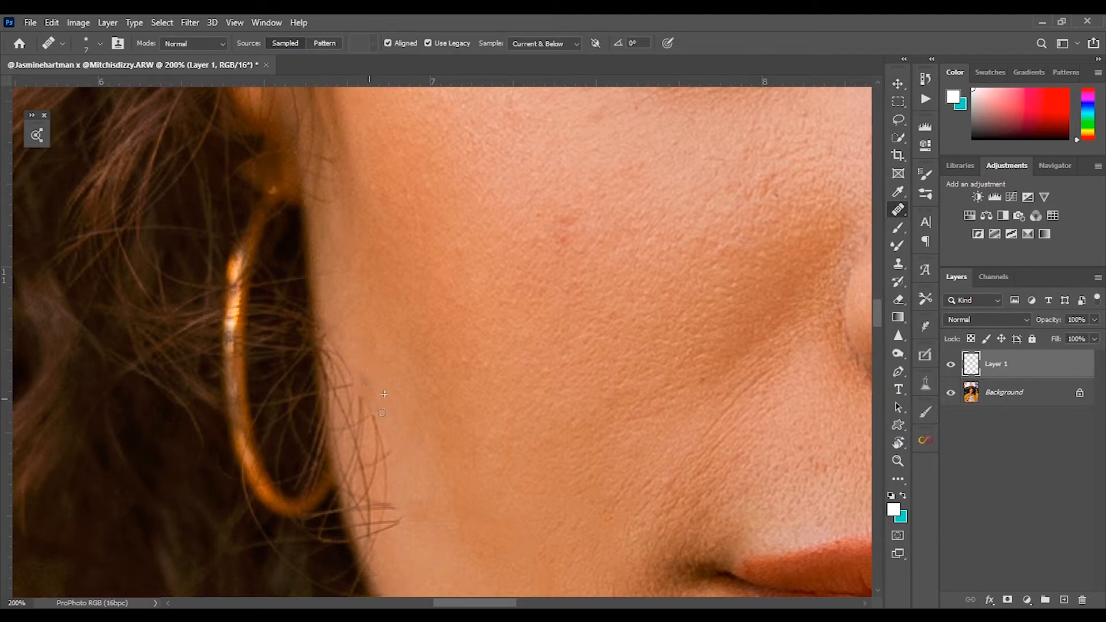
Heal the hair curls and loose ends on the cheek level with the bottom of the hoop earring
drag(328, 331, 339, 335)
alt+click(403, 455)
drag(380, 459, 384, 474)
alt+click(398, 553)
drag(396, 523, 387, 533)
alt+click(400, 566)
mouse_move(390, 509)
mouse_down()
mouse_move(372, 482)
mouse_move(379, 450)
mouse_up()
Resample clean skin and heal the fine hairs running down the face edge beside the earring
alt+click(404, 488)
alt+click(393, 362)
drag(349, 380, 362, 416)
drag(332, 330, 348, 413)
mouse_move(329, 315)
mouse_down()
mouse_move(327, 340)
mouse_move(361, 406)
mouse_up()
mouse_move(322, 332)
mouse_down()
mouse_move(325, 356)
mouse_move(334, 338)
mouse_move(360, 394)
mouse_move(364, 424)
mouse_move(348, 403)
mouse_move(359, 433)
mouse_move(352, 389)
mouse_move(359, 475)
mouse_up()
Heal the last flyaway hairs along the jaw edge beside the earring, undoing the unwanted strokes
alt+click(344, 329)
alt+click(363, 396)
drag(329, 402, 363, 536)
alt+click(387, 484)
drag(353, 474, 364, 534)
key(ctrl+z)
alt+click(360, 445)
key(ctrl+z)
alt+click(319, 271)
mouse_move(341, 435)
mouse_down()
mouse_move(366, 542)
mouse_move(390, 547)
mouse_move(357, 393)
mouse_up()
drag(347, 459, 318, 325)
Check the retouched face as a whole and inspect the far cheek for remaining flaws
key(ctrl+minus)
key(ctrl+minus)
key(ctrl+minus)
key(ctrl+plus)
key(ctrl+plus)
key(ctrl+plus)
key(ctrl+plus)
drag(830, 239, 684, 312)
key(ctrl+minus)
key(ctrl+minus)
mouse_move(801, 297)
mouse_down()
mouse_move(664, 370)
mouse_move(593, 433)
mouse_up()
key(ctrl+plus)
drag(617, 469, 537, 320)
Sample clean skin and heal the small flaws beneath the eye on the far side of the face
alt+click(614, 392)
mouse_move(630, 367)
mouse_down()
mouse_move(605, 330)
mouse_move(629, 299)
mouse_move(673, 287)
mouse_up()
alt+click(612, 386)
alt+click(680, 289)
drag(672, 237, 675, 263)
alt+click(659, 363)
alt+click(647, 344)
drag(630, 292, 694, 276)
Heal the remaining small marks on the far cheek using skin sampled close by
alt+click(681, 311)
drag(691, 281, 704, 294)
alt+click(679, 344)
drag(705, 371, 669, 487)
alt+click(679, 459)
drag(685, 425, 707, 405)
alt+click(686, 347)
drag(709, 347, 715, 286)
Heal the small blemish near the centre of the face with skin sampled beside it
alt+click(476, 457)
click(506, 438)
drag(487, 474, 477, 330)
drag(490, 568, 568, 259)
Inspect the chin and neck closely for remaining blemishes
key(ctrl+minus)
key(ctrl+minus)
drag(426, 553, 553, 314)
key(ctrl+minus)
key(ctrl+plus)
key(ctrl+plus)
key(ctrl+plus)
key(ctrl+plus)
drag(455, 242, 430, 531)
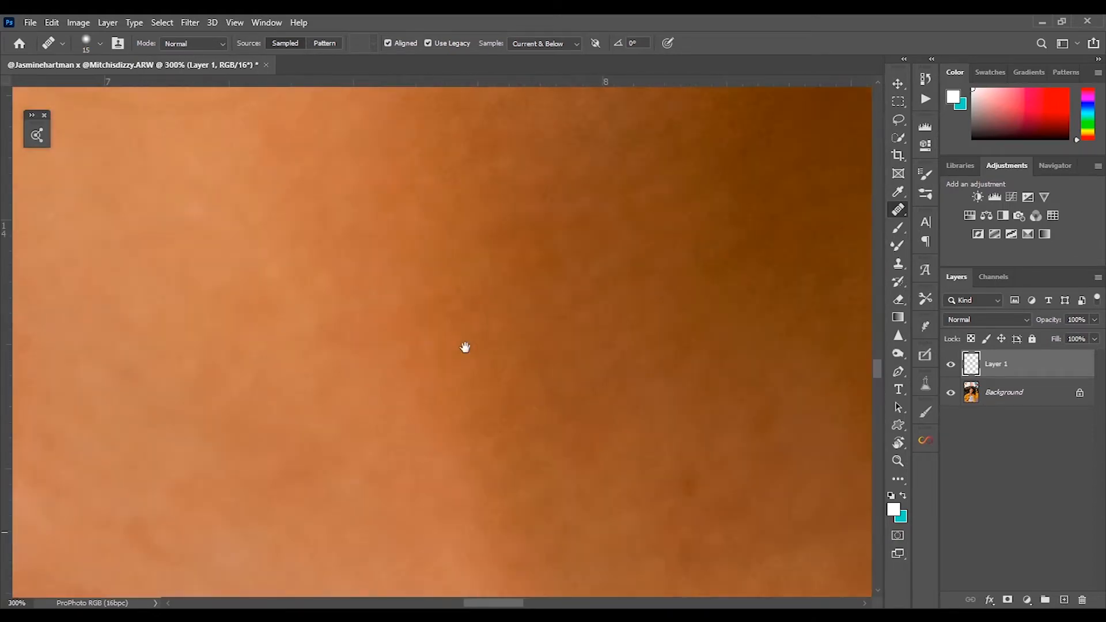
key(ctrl+minus)
key(ctrl+minus)
drag(415, 291, 418, 409)
Switch to the Spot Healing Brush and remove the blemishes on the neck
key(bracketleft)
right_click(898, 210)
click(968, 208)
drag(408, 247, 371, 261)
drag(416, 341, 338, 348)
drag(289, 310, 281, 214)
mouse_move(332, 109)
mouse_down()
mouse_move(338, 128)
mouse_move(375, 145)
mouse_up()
Reduce the Spot Healing Brush to size 15 and clean up the forehead, including the red spot above the eyebrow
drag(557, 353, 542, 533)
key(ctrl+minus)
key(ctrl+minus)
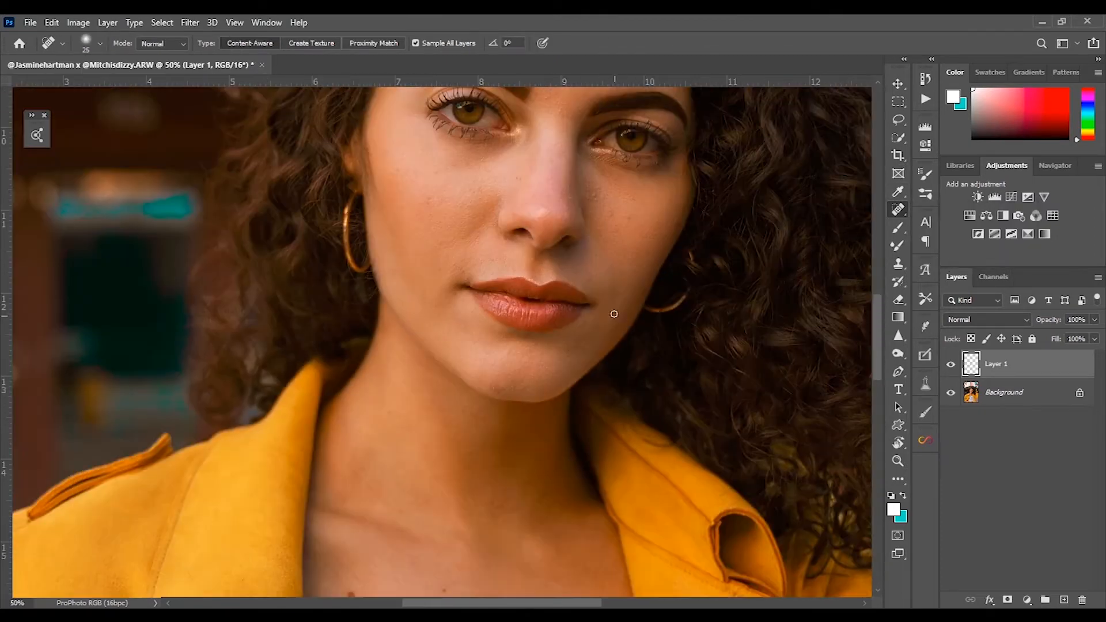
drag(614, 314, 600, 493)
key(ctrl+plus)
key(ctrl+plus)
drag(663, 133, 595, 381)
key(bracketleft)
key(bracketleft)
drag(636, 277, 685, 320)
drag(625, 256, 547, 288)
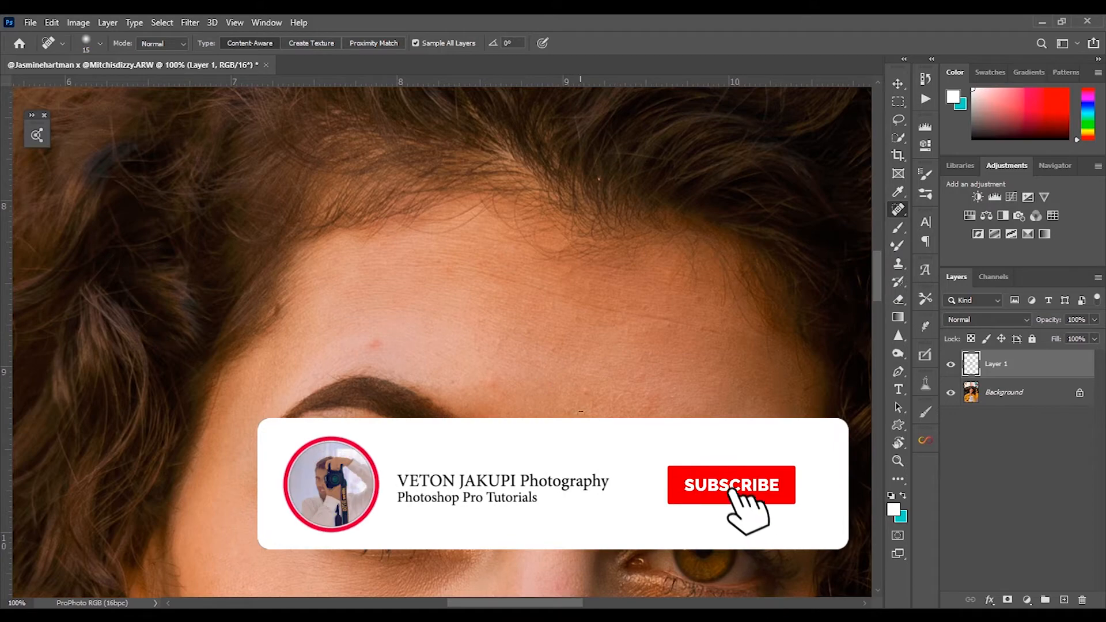
click(374, 344)
key(bracketleft)
Merge the retouching layer into the Background layer
key(ctrl+minus)
key(ctrl+minus)
key(ctrl+minus)
key(ctrl+minus)
key(ctrl+plus)
key(ctrl+minus)
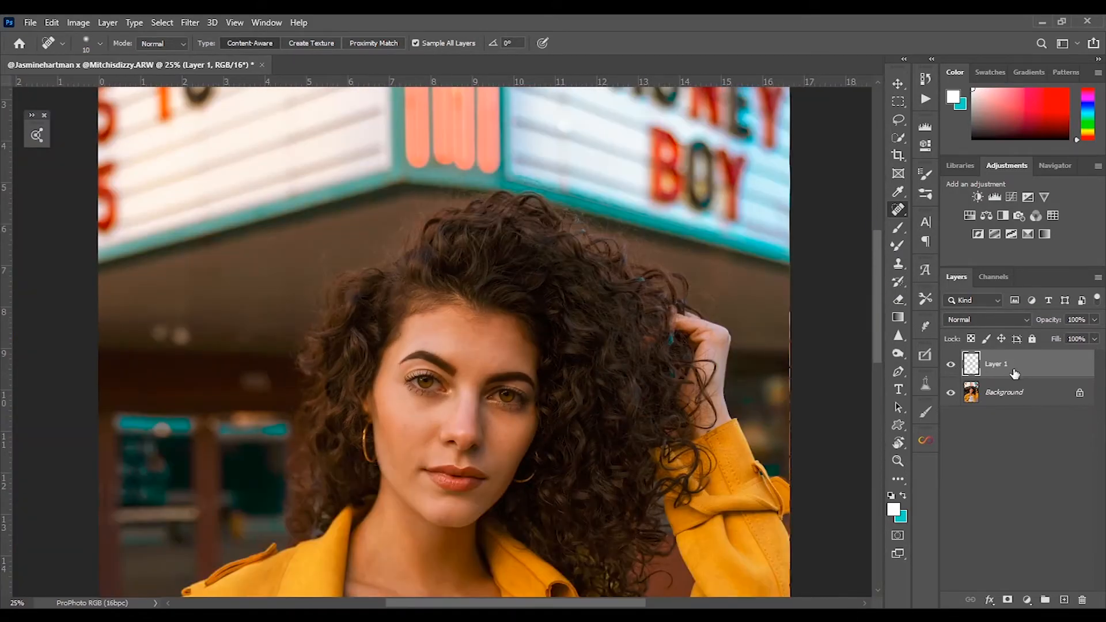
right_click(1032, 376)
click(929, 432)
Play the High end Beauty action from the FS Dust set
key(alt+F9)
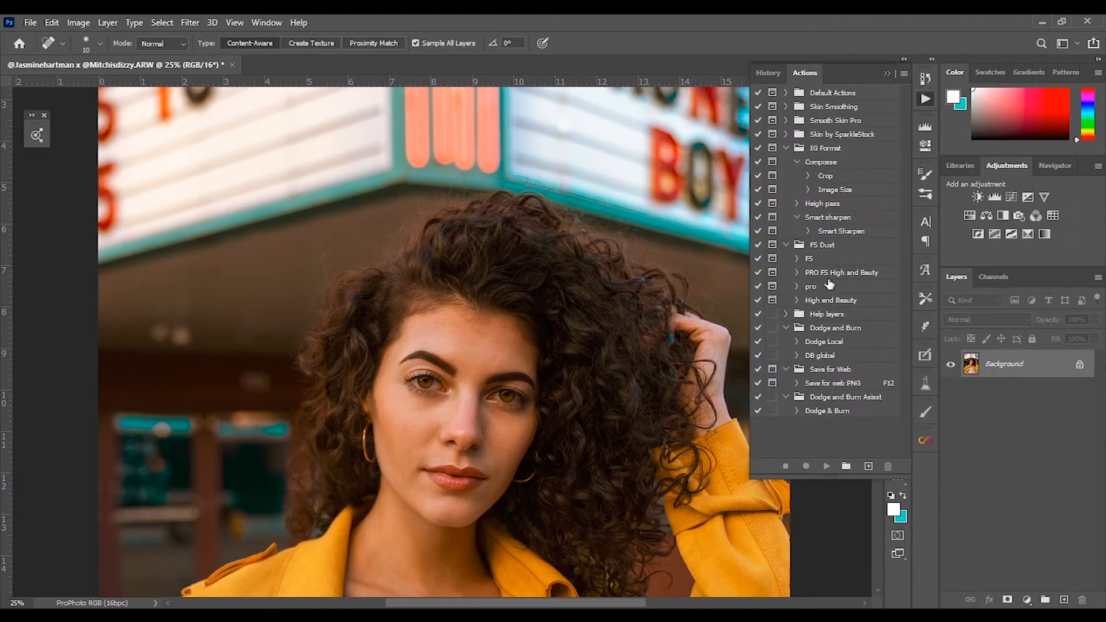
click(831, 300)
click(827, 466)
Set the Dust & Scratches radius to 17 pixels with a threshold of 3 levels and apply the filter
drag(489, 240, 487, 179)
click(478, 279)
click(478, 280)
click(478, 279)
click(477, 279)
drag(457, 324, 472, 322)
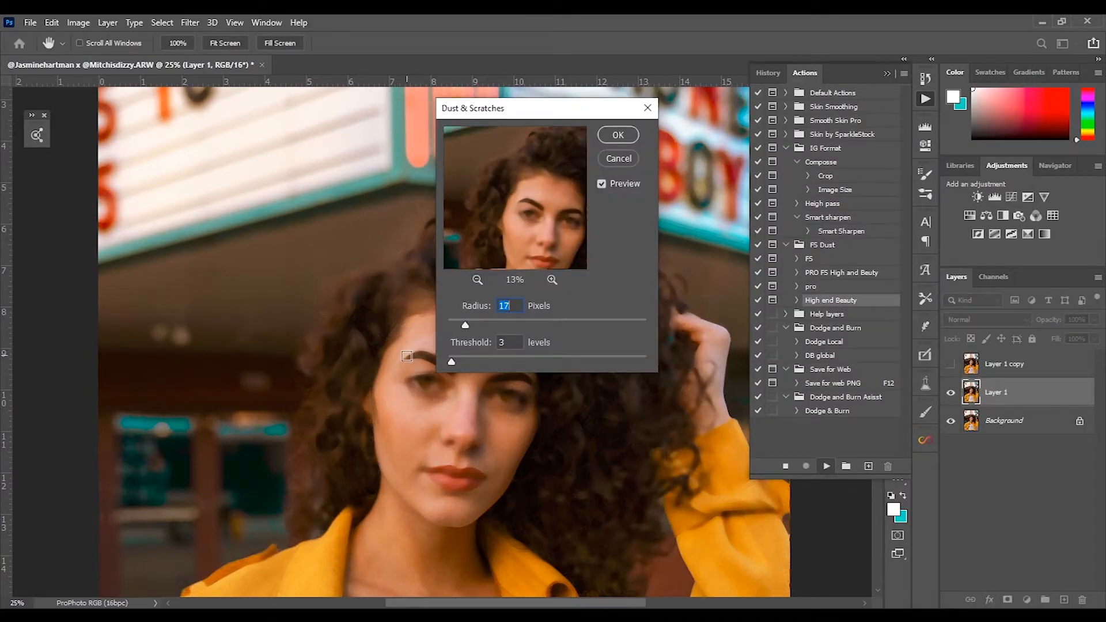
click(618, 135)
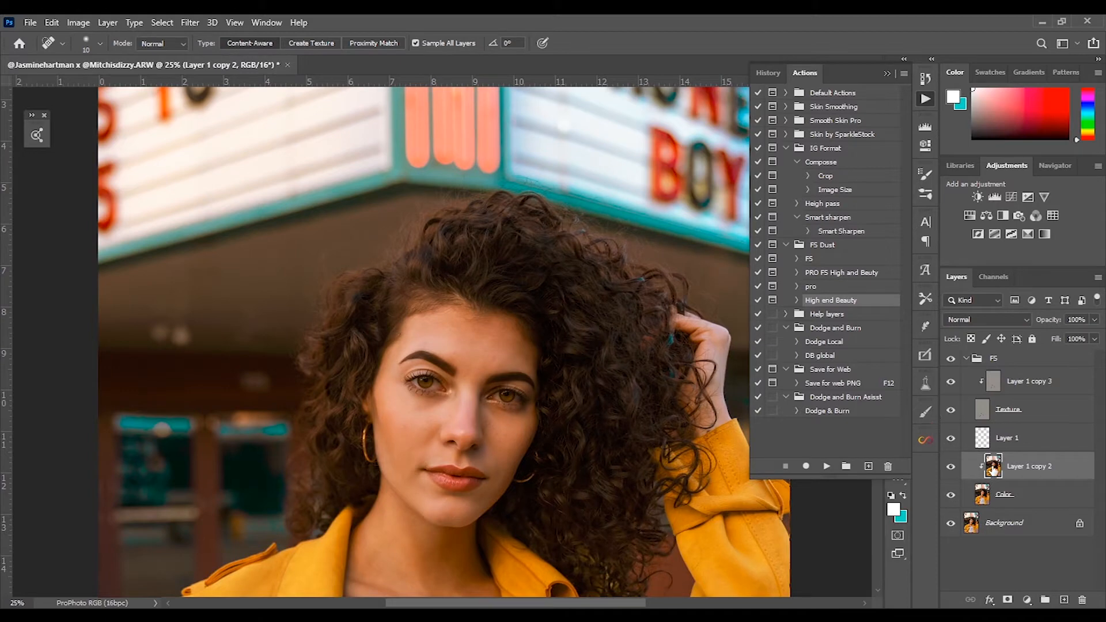
Switch to the Mixer Brush and hide the Layer 1 copy 3 and Texture layers for colour blending
click(887, 73)
click(898, 245)
key(ctrl+plus)
key(ctrl+plus)
key(ctrl+plus)
key(ctrl+minus)
click(951, 390)
click(951, 410)
Blend the forehead and eye area on Layer 1 copy 2 with the Mixer Brush, at size 175 and then 70
key(bracketright)
key(bracketright)
key(bracketright)
key(bracketright)
key(bracketright)
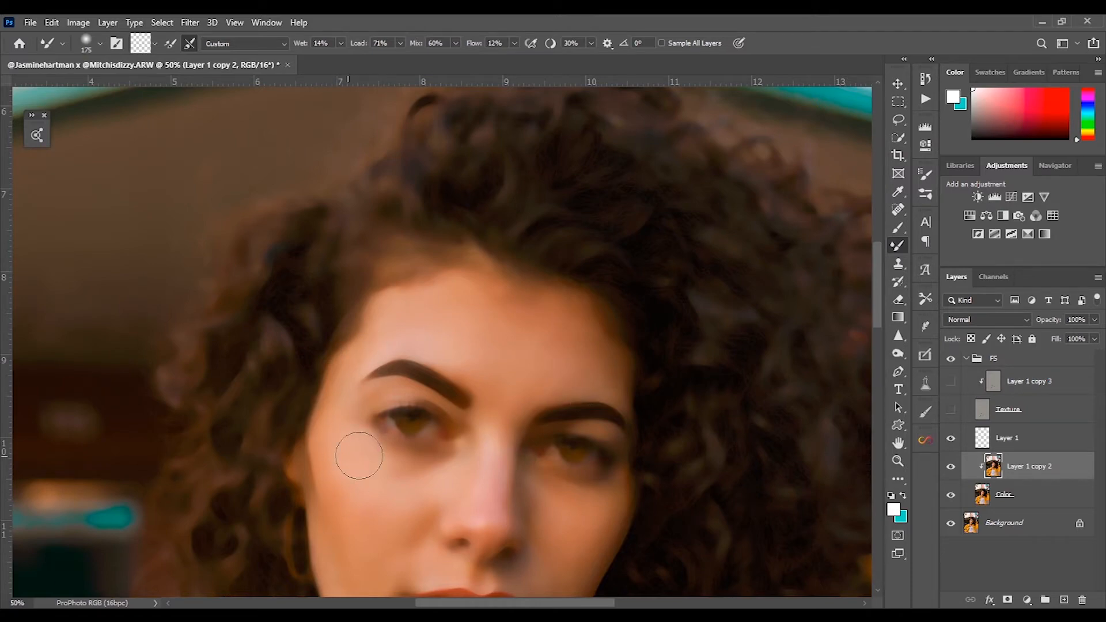
key(bracketleft)
key(bracketleft)
key(bracketleft)
key(bracketleft)
key(bracketleft)
key(bracketleft)
scroll(370, 388, down, 5)
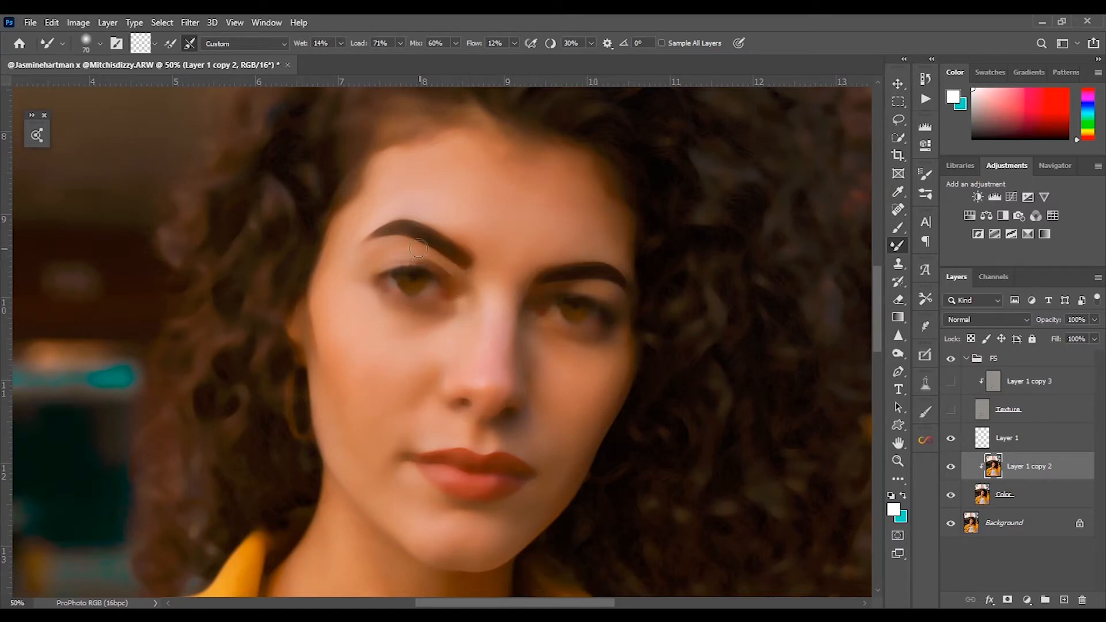
Smooth the tones of the cheeks, mouth area and chin with the Mixer Brush, using up to size 175
key(bracketright)
key(bracketright)
key(bracketright)
key(bracketright)
drag(381, 495, 335, 392)
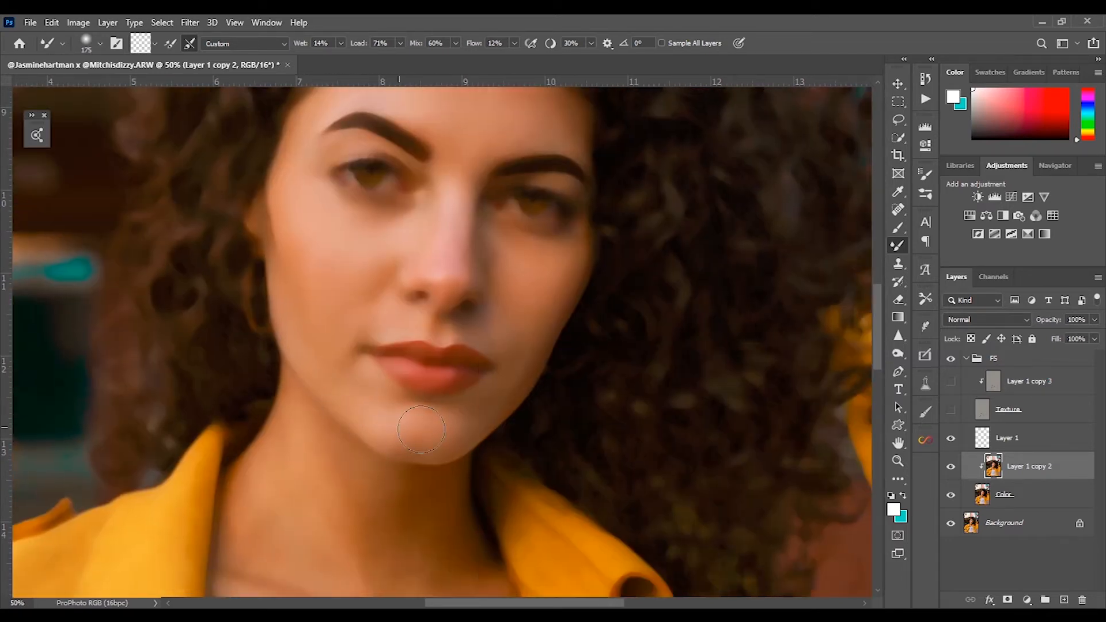
key(bracketleft)
key(bracketleft)
key(bracketleft)
key(bracketleft)
key(bracketright)
key(bracketright)
key(bracketright)
key(bracketright)
key(bracketleft)
key(bracketleft)
key(bracketleft)
key(bracketright)
Blend the skin of the neck and chest with the Mixer Brush at sizes 175 and 125
scroll(395, 448, down, 3)
key(bracketright)
key(bracketright)
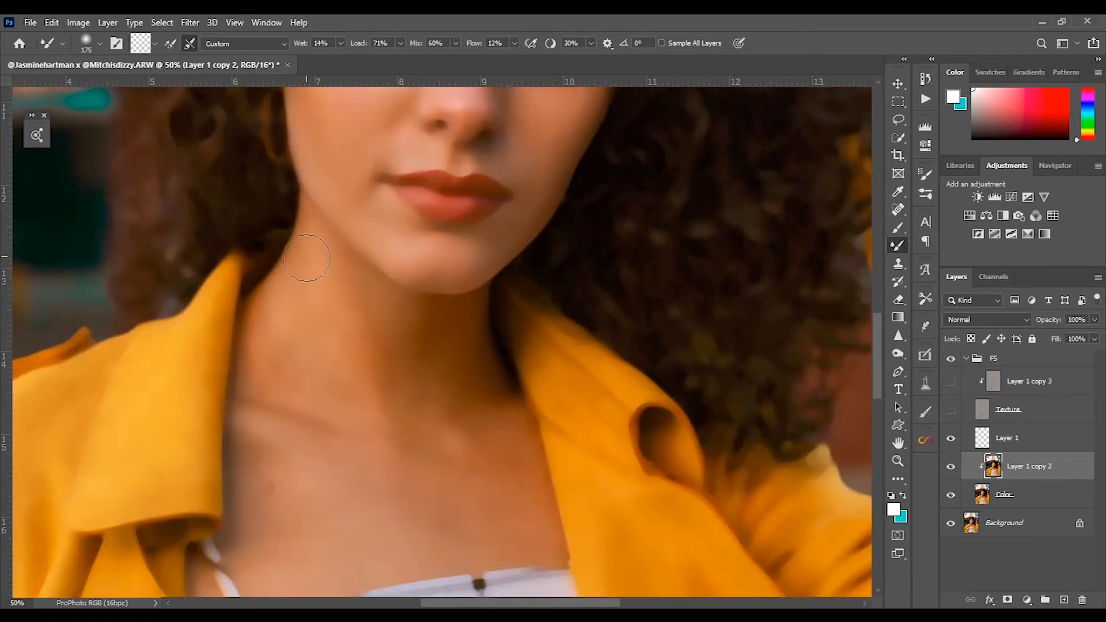
key(bracketright)
scroll(288, 507, down, 2)
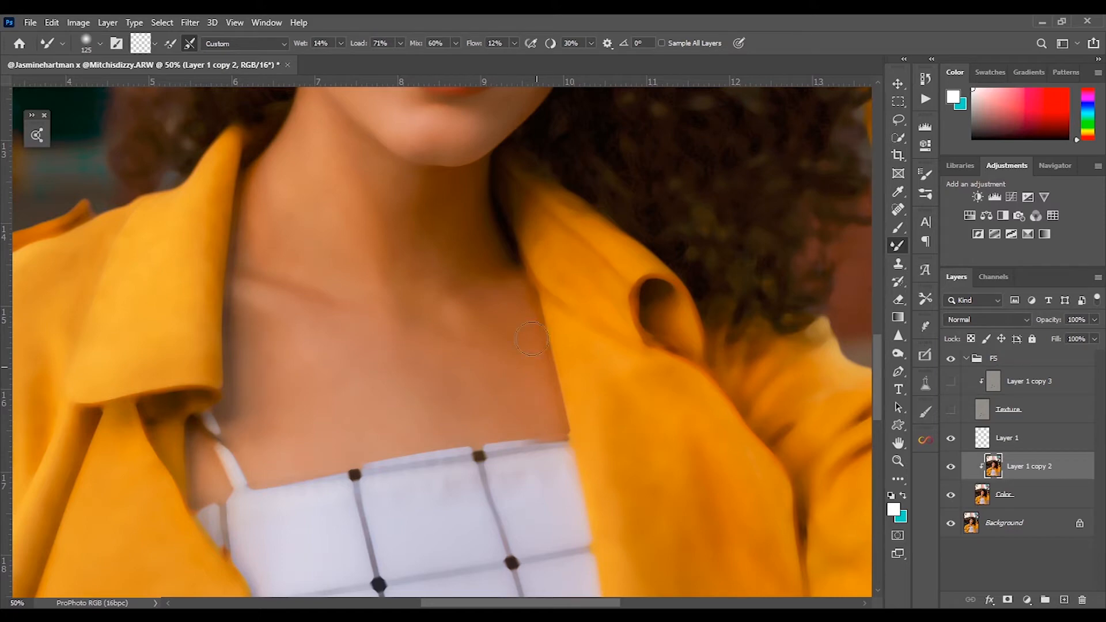
Smooth the skin tones of the bare midriff below the checked top with the Mixer Brush at size 200
key(h)
mouse_move(618, 394)
mouse_down()
mouse_move(640, 334)
mouse_move(755, 170)
mouse_up()
key(])
key(bracketleft)
key(bracketleft)
key(bracketleft)
key(bracketleft)
mouse_move(424, 418)
mouse_down()
mouse_move(607, 188)
mouse_move(749, 86)
mouse_up()
mouse_move(427, 417)
mouse_down()
mouse_move(749, 86)
mouse_move(318, 137)
mouse_up()
key(bracketright)
key(bracketright)
key(bracketright)
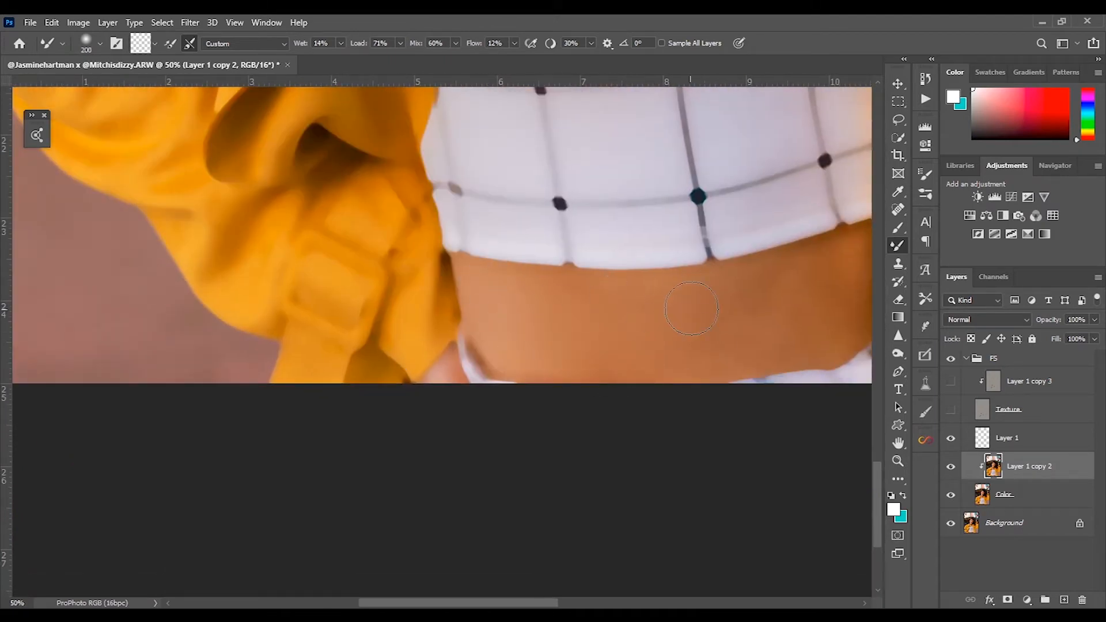
drag(787, 340, 497, 337)
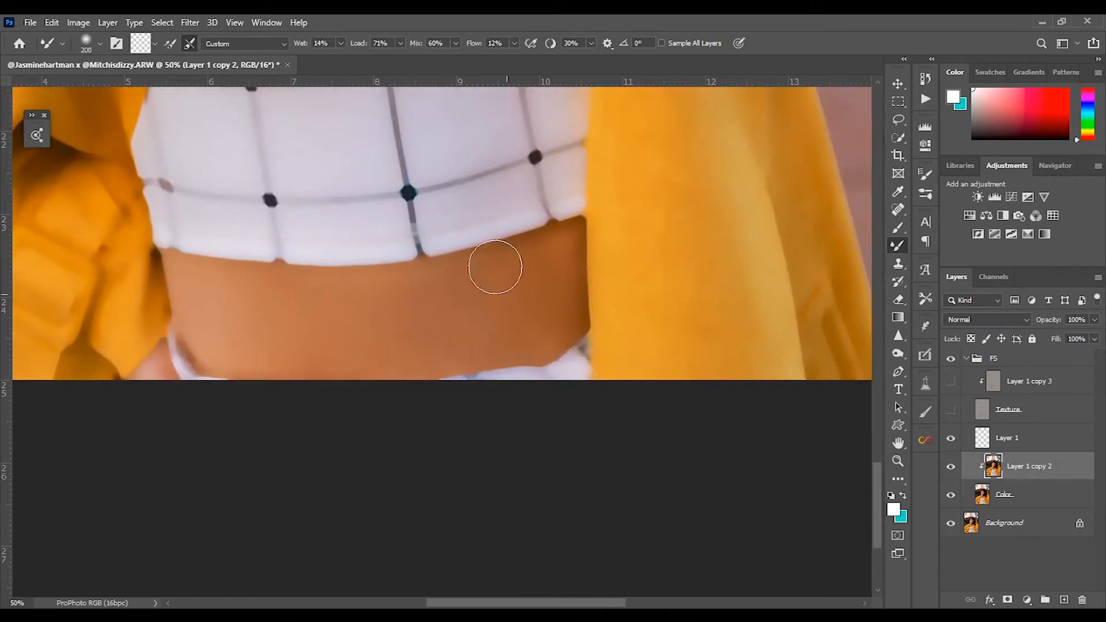
Make the Layer 1 copy 3 and Texture layers visible again
key(ctrl+minus)
key(ctrl+minus)
key(ctrl+minus)
key(ctrl+minus)
key(ctrl+minus)
click(950, 382)
click(952, 410)
key(ctrl+plus)
key(ctrl+plus)
key(ctrl+plus)
key(ctrl+plus)
key(ctrl+plus)
key(ctrl+minus)
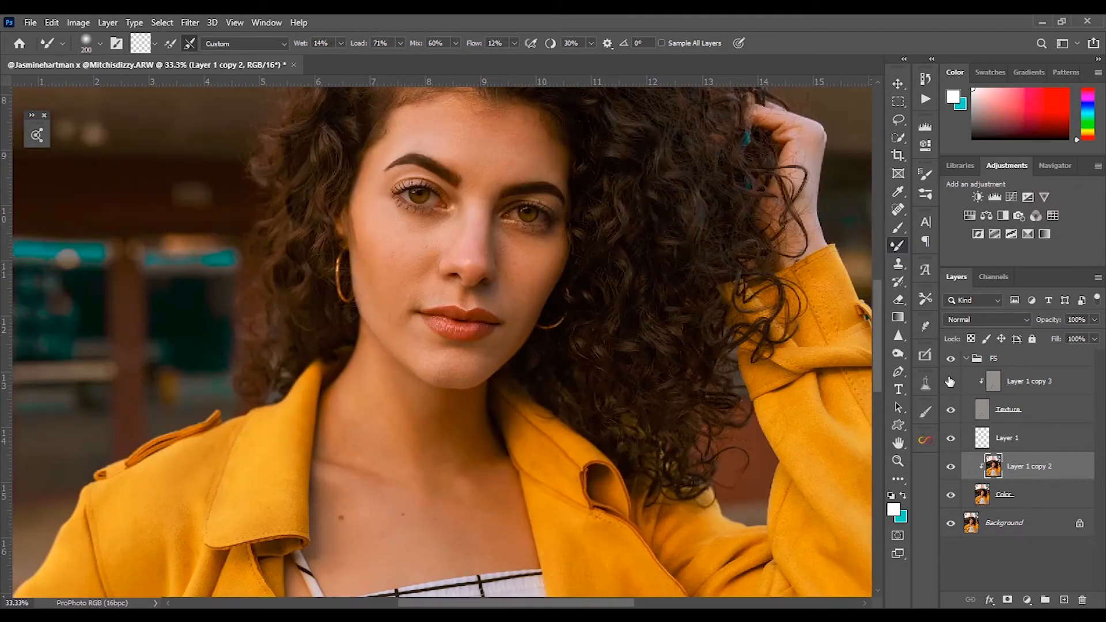
Compare the portrait with and without the skin smoothing by toggling the visibility of the FS group
key(bracketleft)
key(bracketleft)
key(bracketleft)
key(bracketleft)
key(bracketleft)
click(966, 358)
click(951, 360)
click(951, 359)
click(951, 360)
click(951, 359)
click(966, 358)
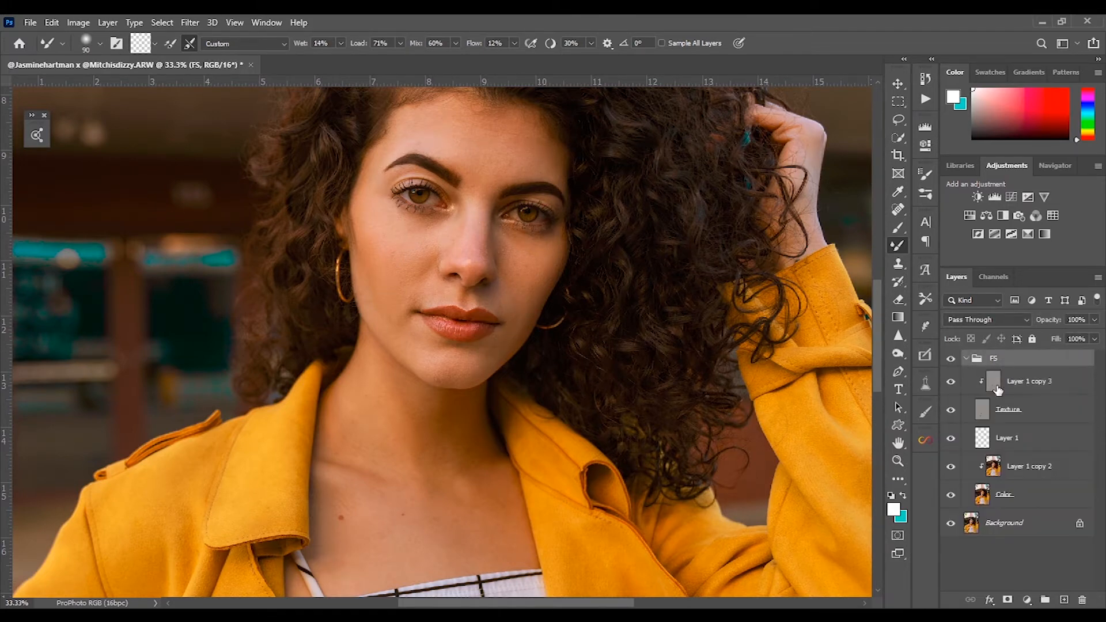
Select Layer 1 copy 3 and reduce the Mixer Brush to size 35 over the face
click(1020, 383)
key(ctrl+plus)
key(ctrl+plus)
key(ctrl+plus)
key(bracketleft)
key(bracketleft)
key(bracketleft)
key(bracketleft)
key(bracketleft)
key(bracketleft)
key(bracketleft)
drag(653, 236, 518, 447)
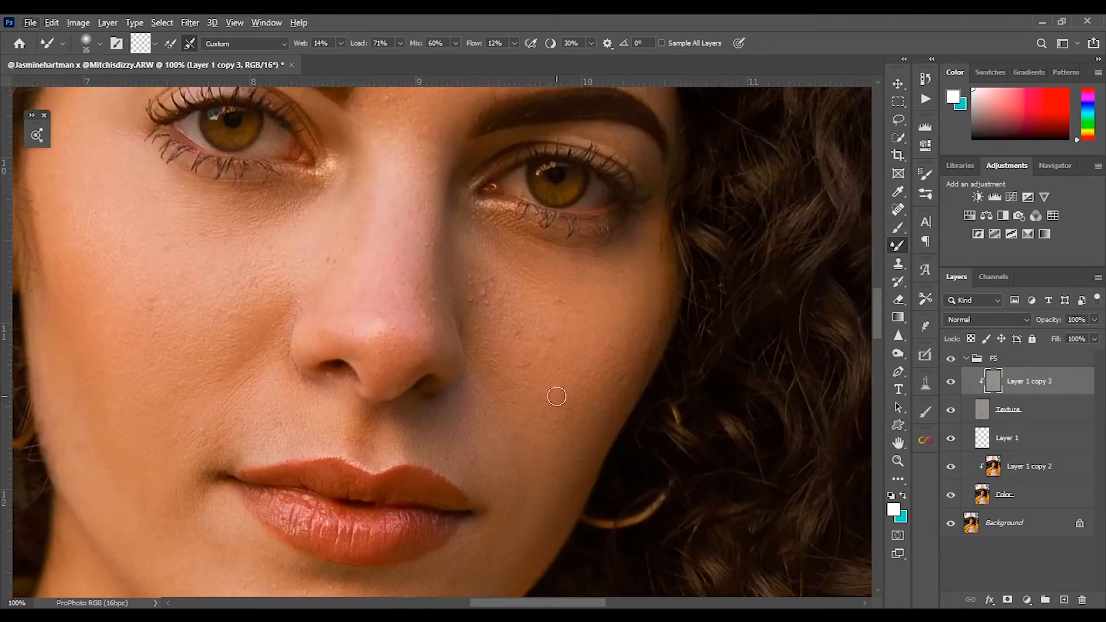
Add a solid colour fill layer of 808080 above the FS group and set its blend mode to Color
click(966, 358)
click(1027, 600)
click(1027, 359)
text(808080)
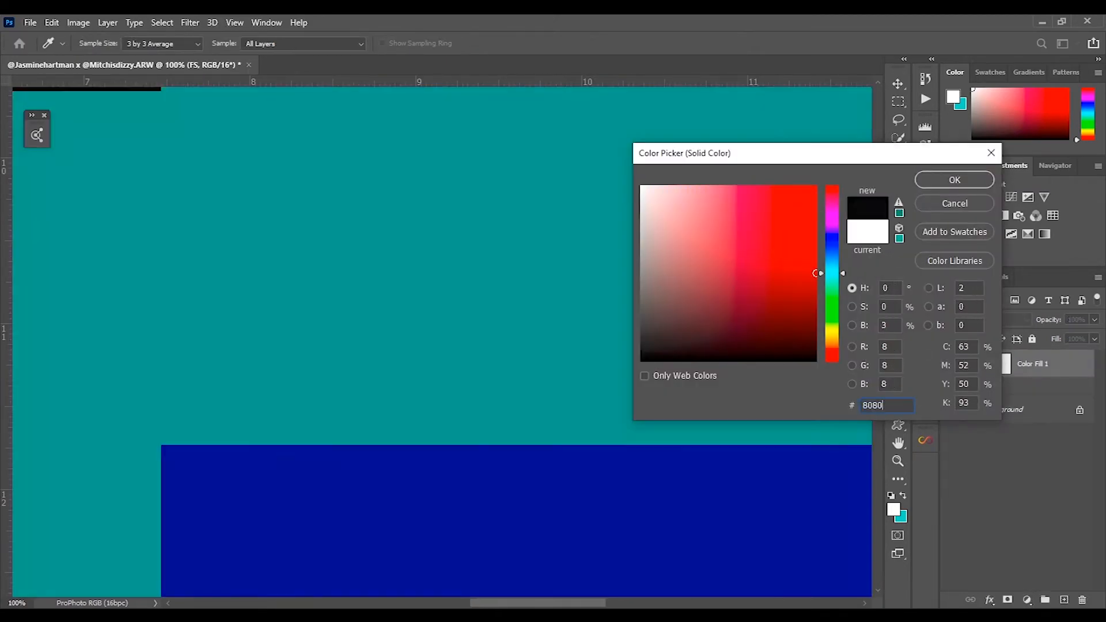
key(Return)
key(shift+alt+c)
Select Layer 1 copy 3 in the FS group and set the Healing Brush to sample the current layer only
click(966, 387)
click(1014, 410)
key(bracketleft)
key(bracketleft)
key(bracketleft)
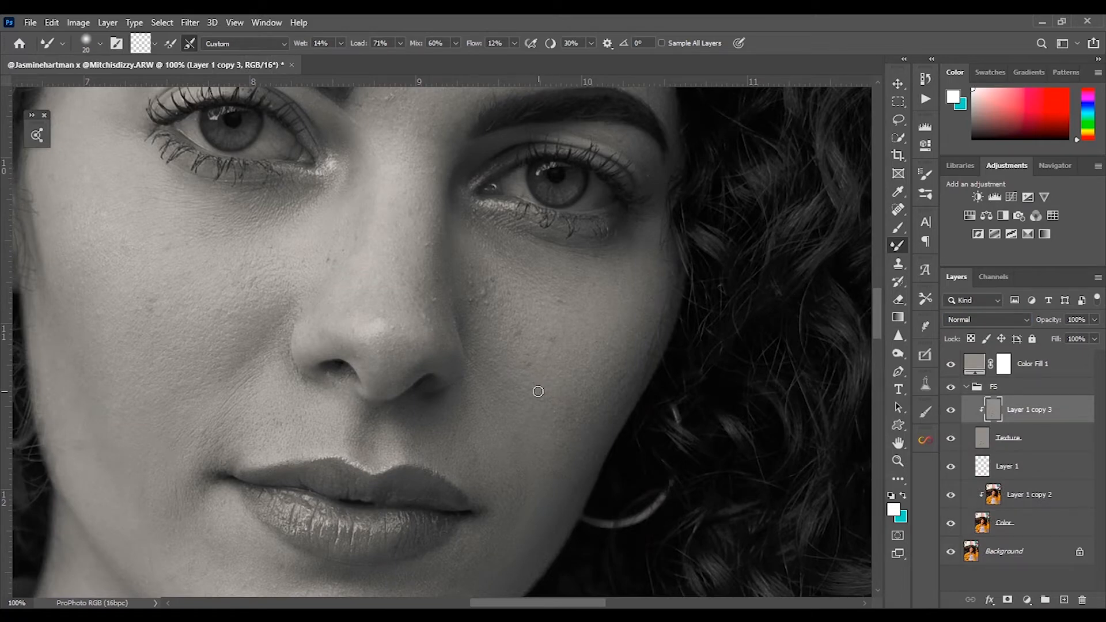
key(j)
right_click(898, 210)
click(934, 223)
click(544, 43)
click(536, 53)
Heal the small texture blemishes on the cheeks, and hide Color Fill 1 to check the face in colour
alt+click(532, 352)
click(553, 390)
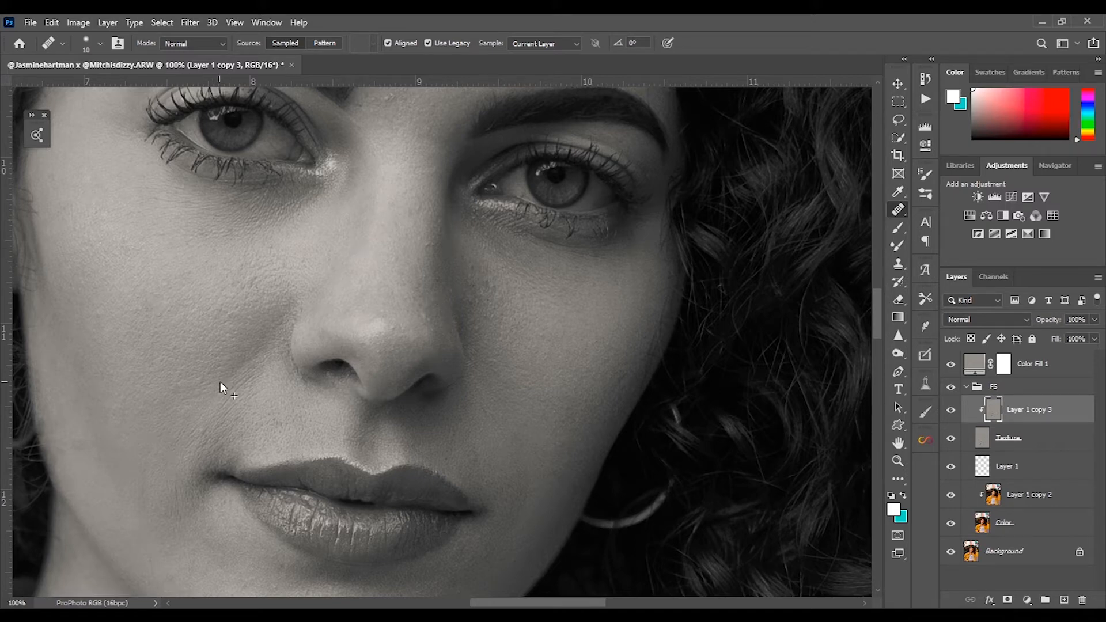
scroll(296, 237, up, 5)
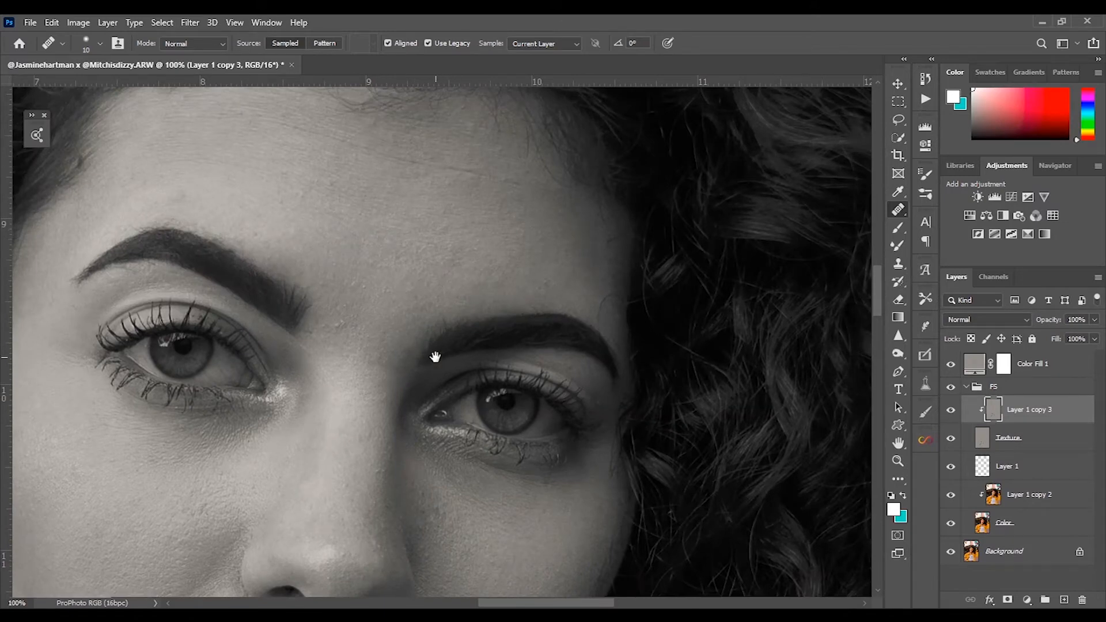
key(ctrl+minus)
click(950, 364)
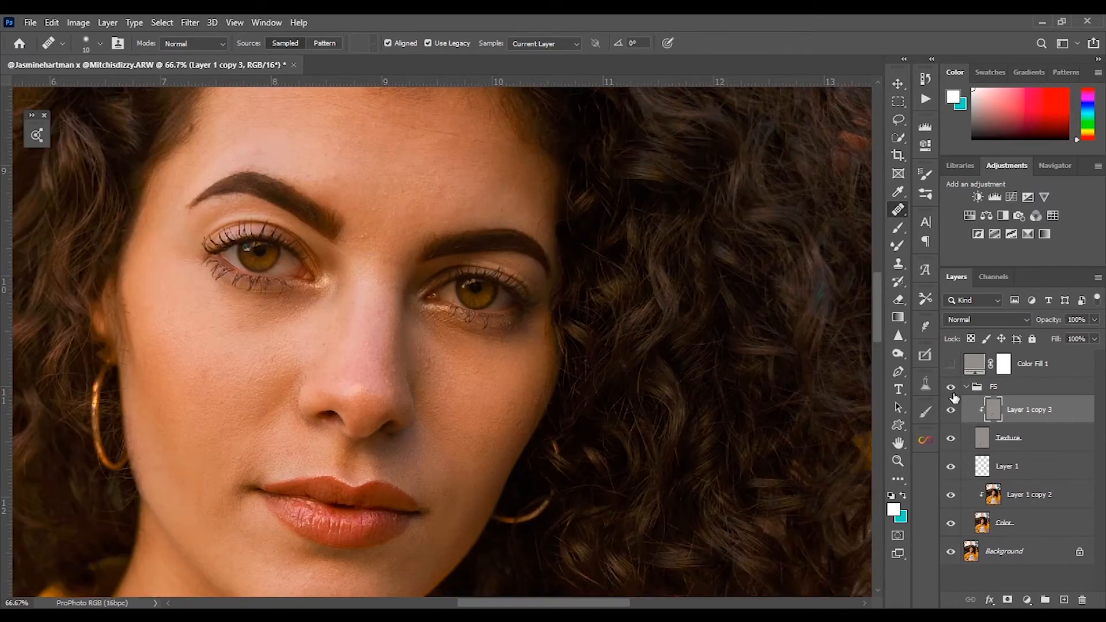
Show Color Fill 1 again and heal the rough texture beneath the eye beside the nose with a smaller Healing Brush
key(ctrl+plus)
key(ctrl+plus)
click(951, 363)
key(b)
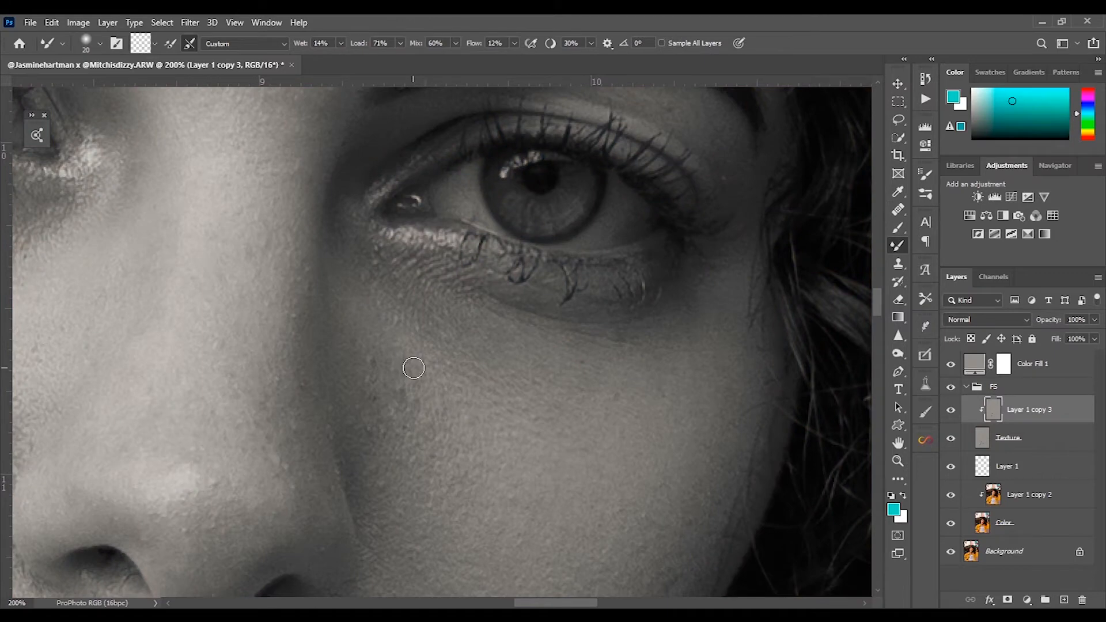
key(j)
key(bracketleft)
key(bracketleft)
key(bracketleft)
alt+click(444, 424)
click(402, 407)
Collapse the FS group and delete the Color Fill 1 layer
key(ctrl+minus)
click(951, 364)
click(967, 386)
click(975, 364)
key(Delete)
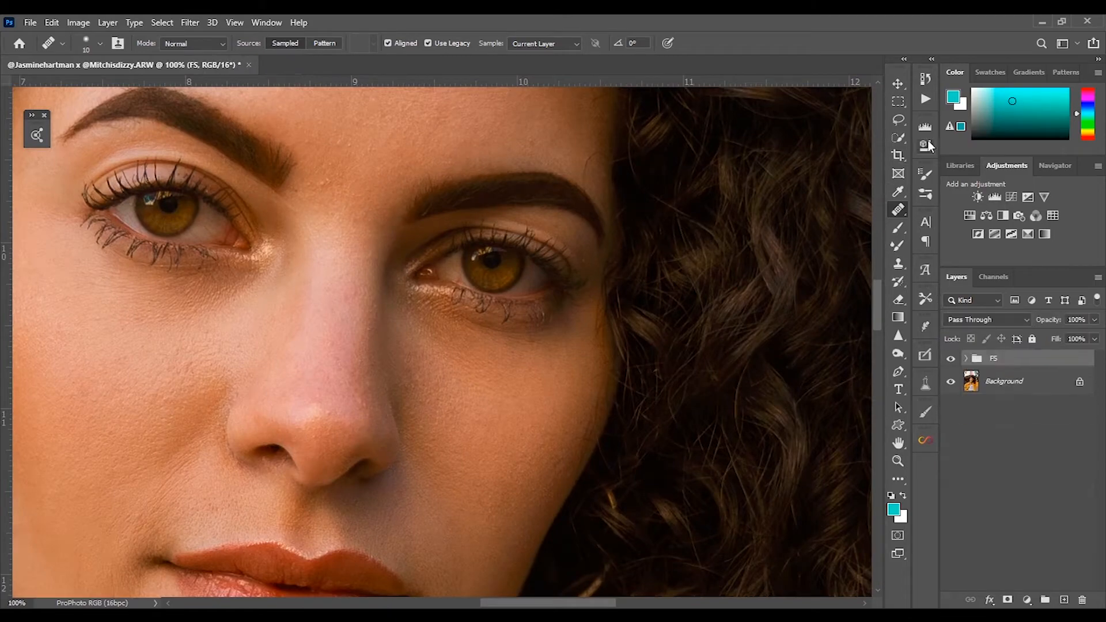
Play the Dodge & Burn action to build the dodge and burn layers with their helper group
click(926, 99)
click(822, 356)
click(828, 411)
click(827, 466)
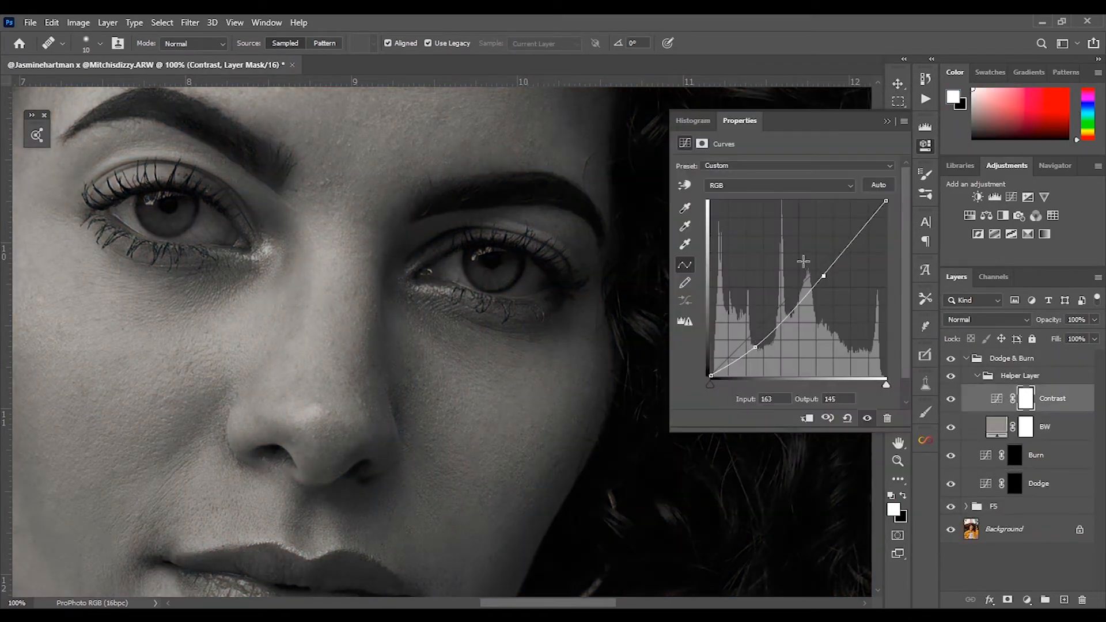
Steepen the Contrast helper curve by raising its highlight point and lowering its shadow point
key(ctrl+minus)
key(ctrl+minus)
key(ctrl+minus)
drag(803, 261, 779, 247)
drag(755, 347, 749, 369)
drag(779, 247, 773, 246)
Move the Dodge layer above Burn, select its mask and choose the regular Brush tool
drag(993, 485, 996, 443)
click(1014, 455)
key(b)
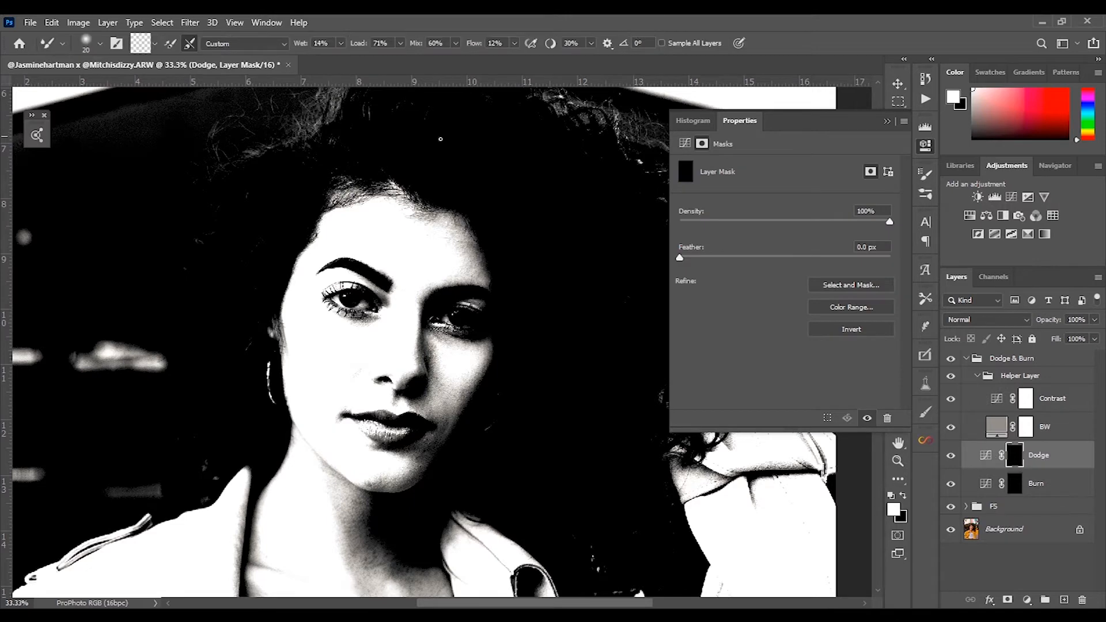
click(888, 121)
click(897, 231)
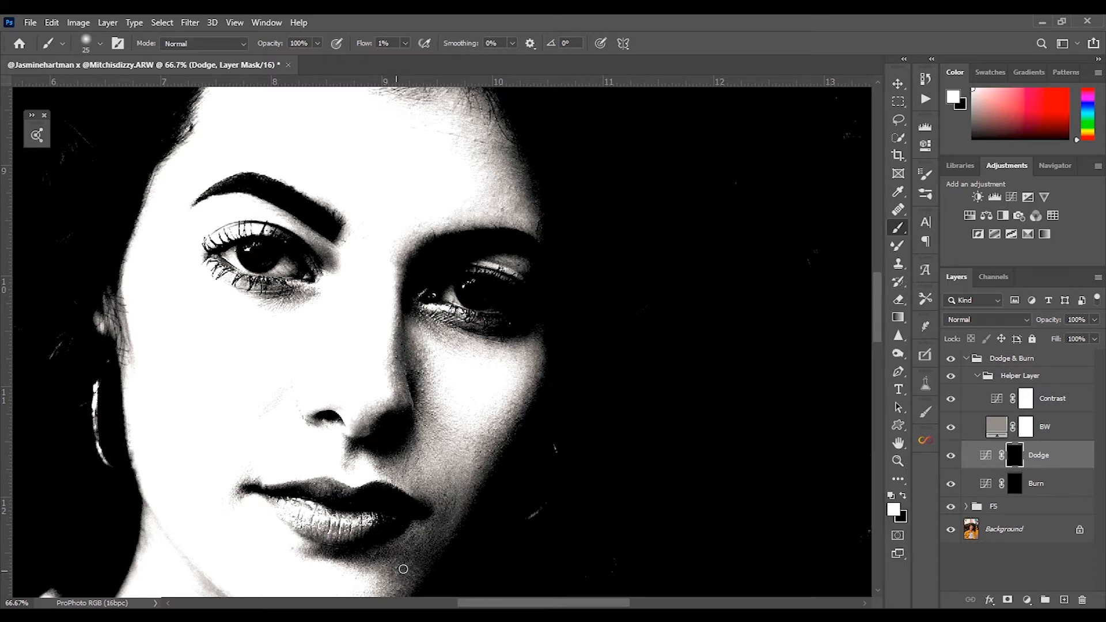
Paint on the Dodge mask over the dark patches of the face with a size 45 brush at 1% flow
key(bracketright)
key(bracketright)
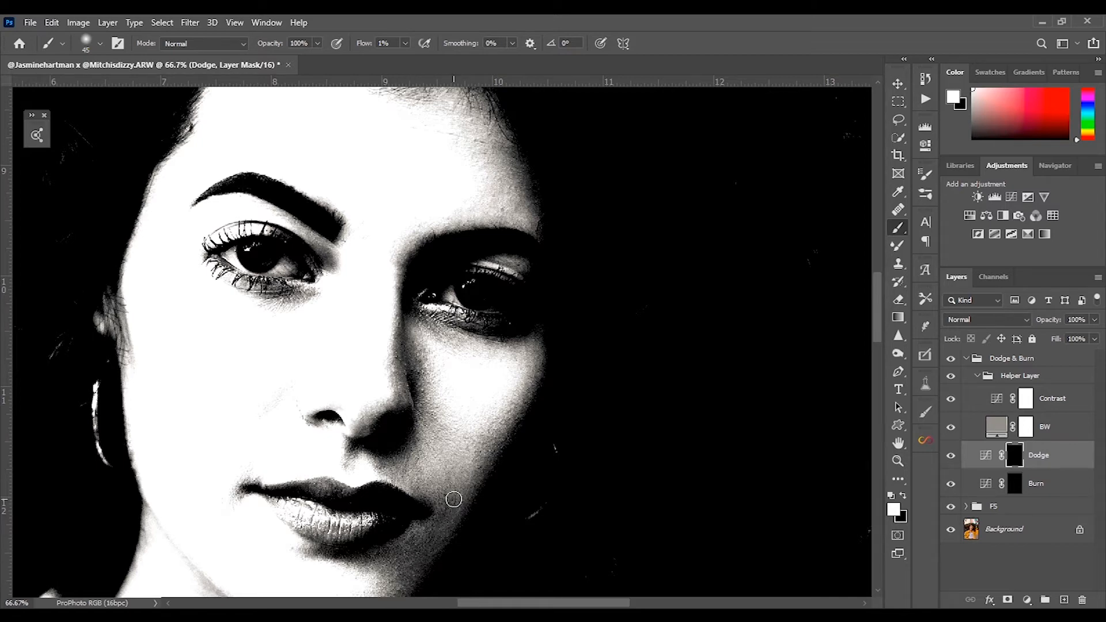
key(ctrl+minus)
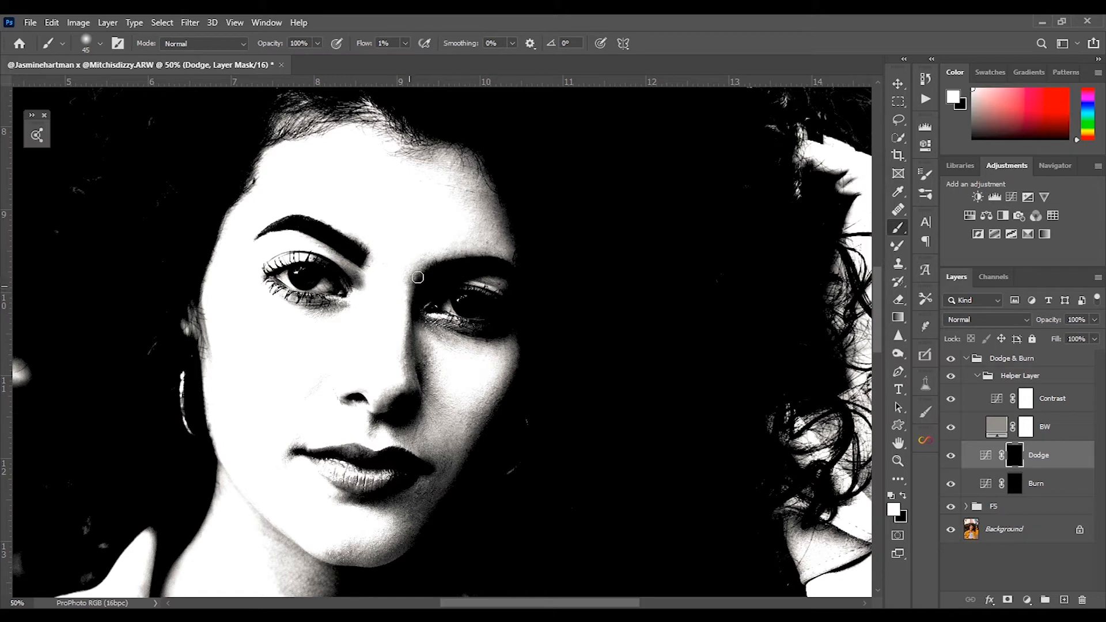
Dodge the dark patches on the neck and chest with the brush enlarged to size 70
scroll(342, 489, down, 3)
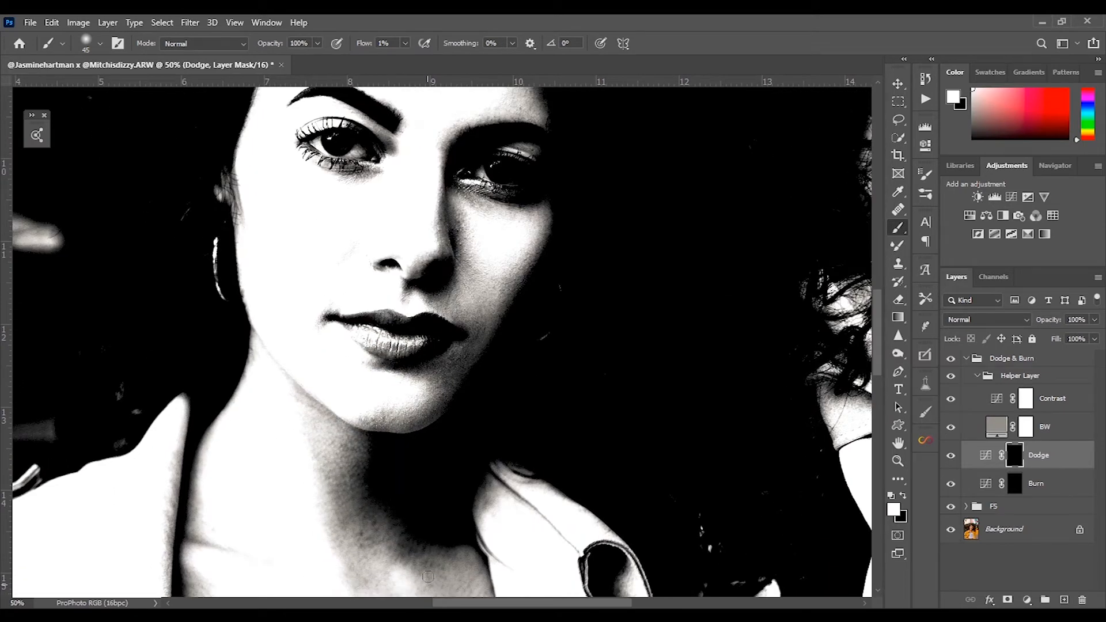
key(bracketright)
scroll(345, 461, down, 4)
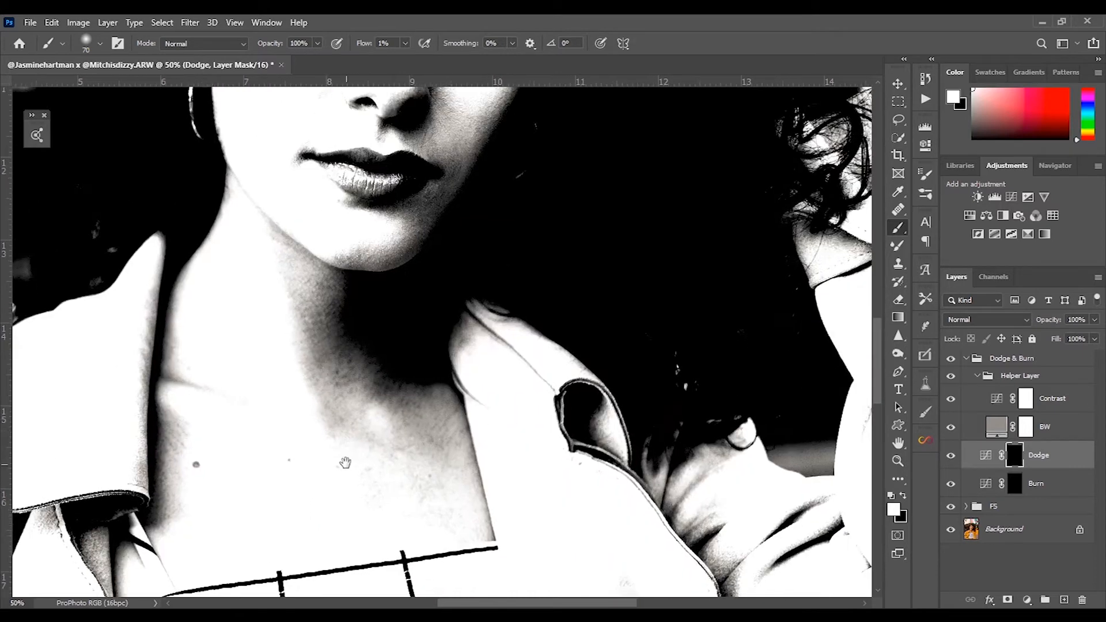
key(ctrl+minus)
scroll(484, 296, up, 3)
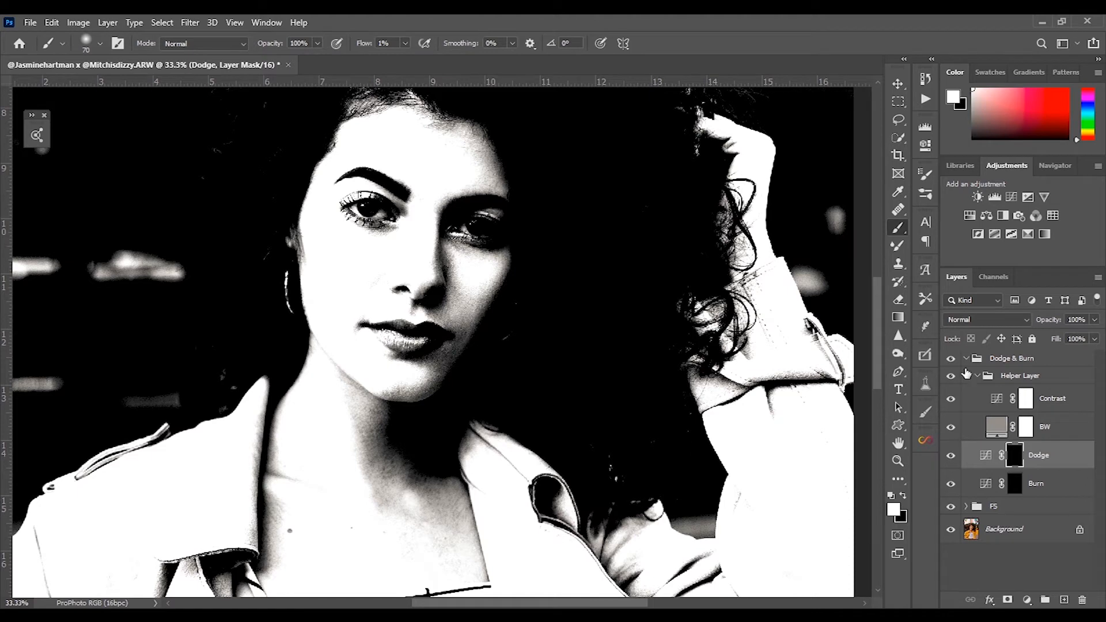
Lower the highlight point of the Contrast helper curve slightly, and reselect the Dodge layer mask
double_click(996, 400)
click(1014, 456)
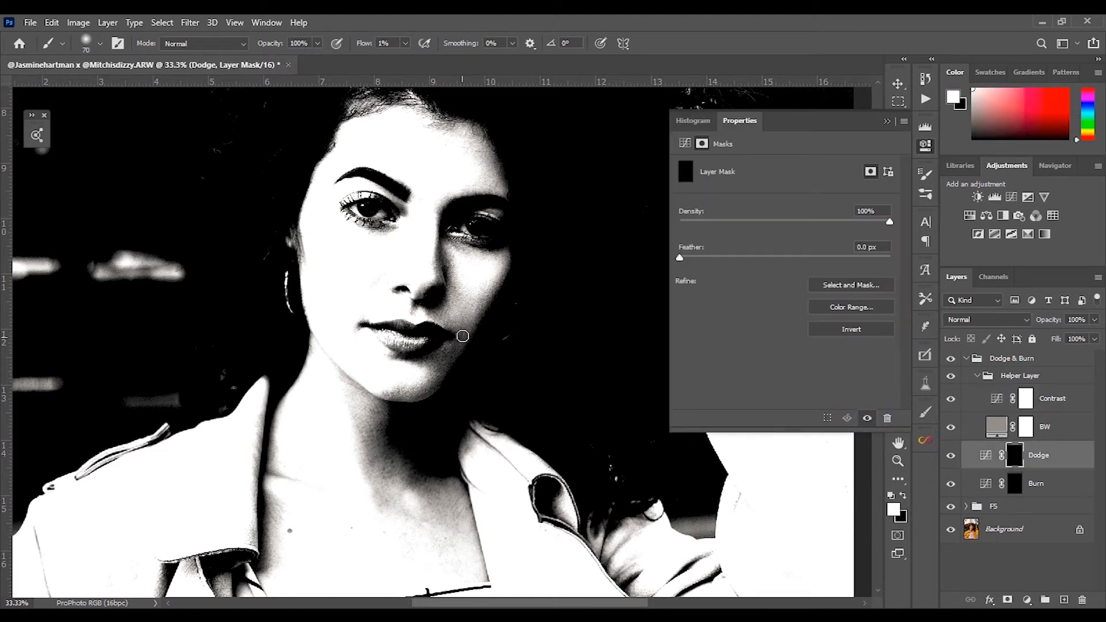
click(996, 402)
drag(773, 245, 776, 261)
click(1015, 463)
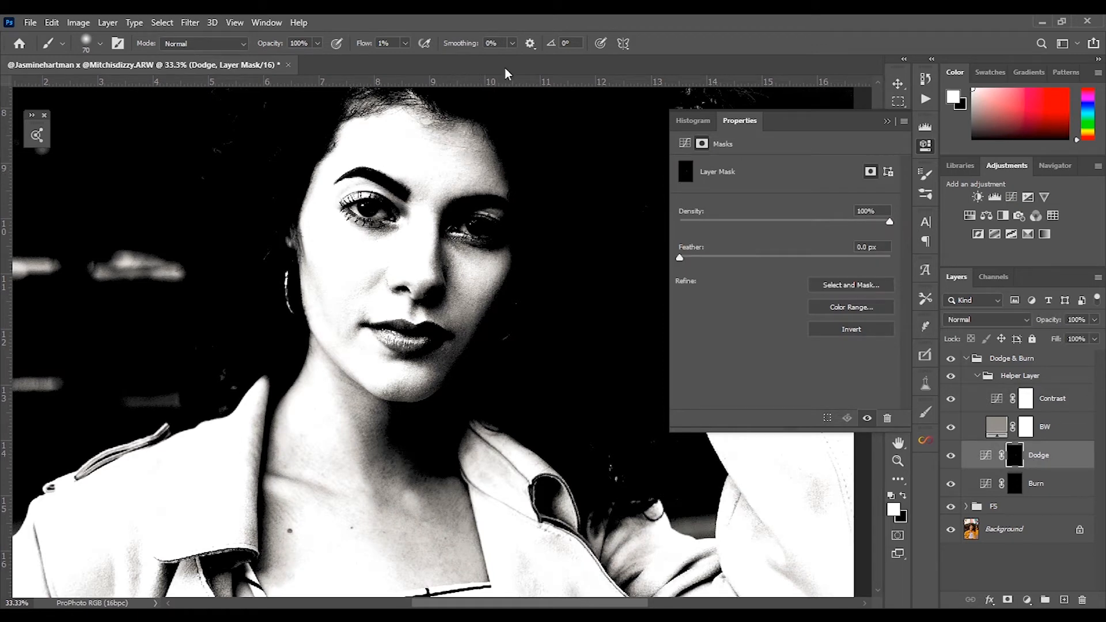
Open a second window of the same portrait document
click(266, 22)
mouse_move(283, 38)
click(565, 296)
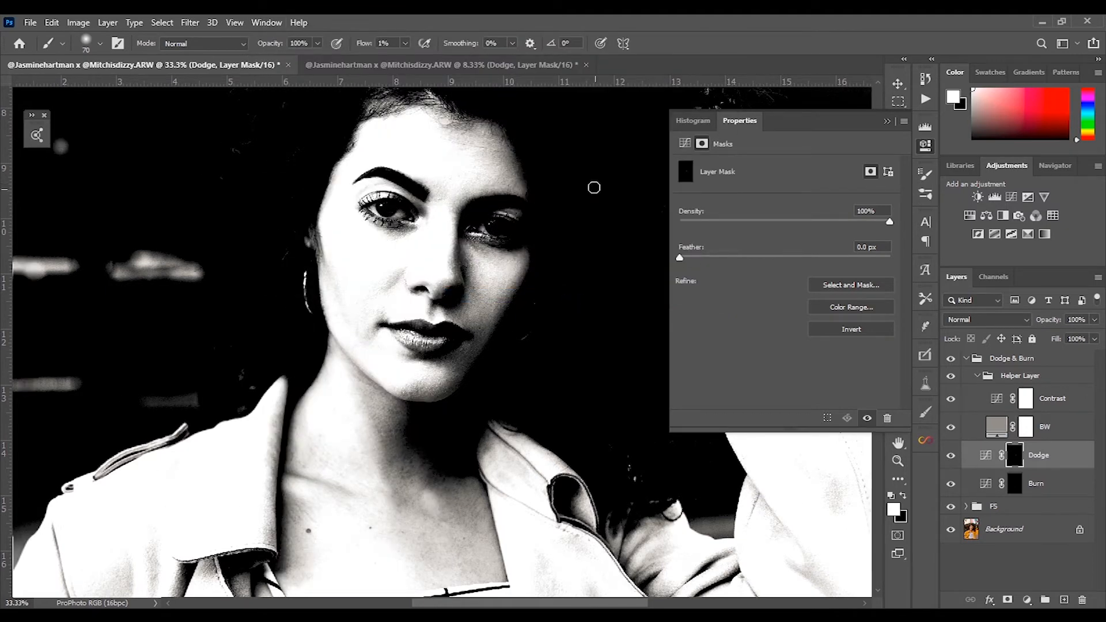
Tile the two portrait windows side by side, widen the overview window and set its magnification to 12.5%
click(266, 23)
click(601, 76)
click(925, 145)
drag(439, 352, 647, 377)
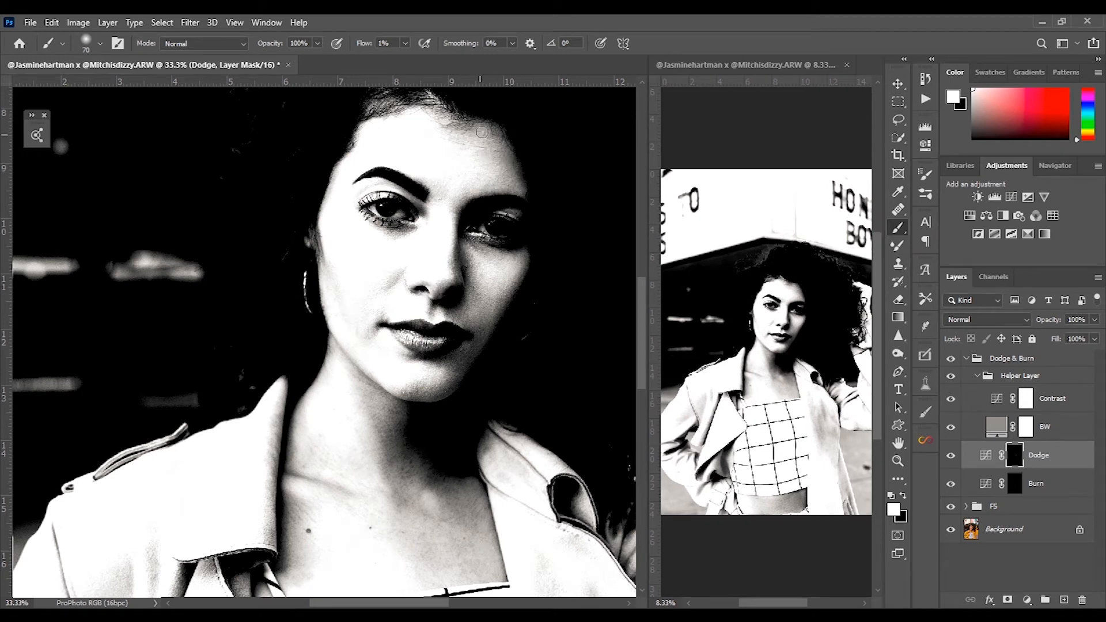
drag(386, 314, 243, 311)
click(661, 385)
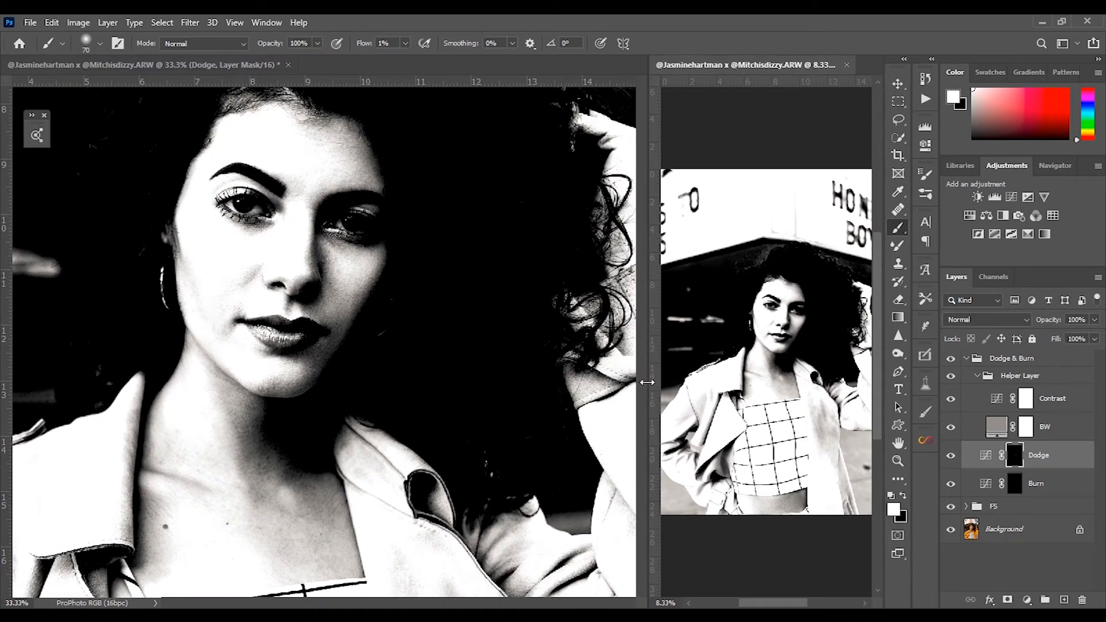
drag(648, 388, 576, 379)
key(ctrl+plus)
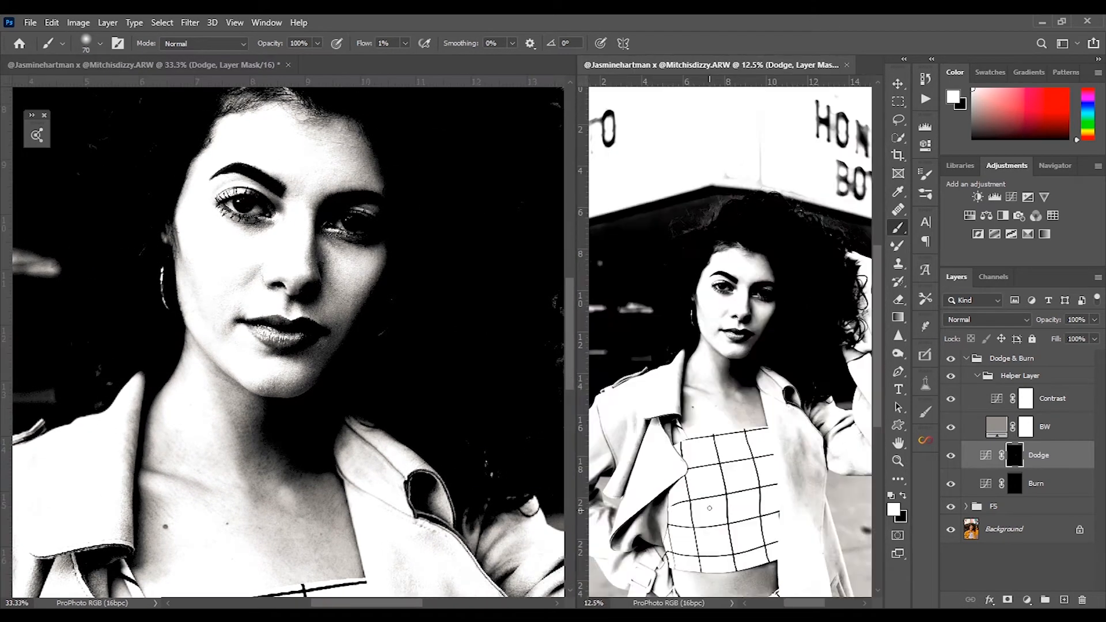
Compare the portrait with the Helper Layer group hidden and shown, and return to the close-up window
click(951, 378)
click(951, 376)
click(315, 216)
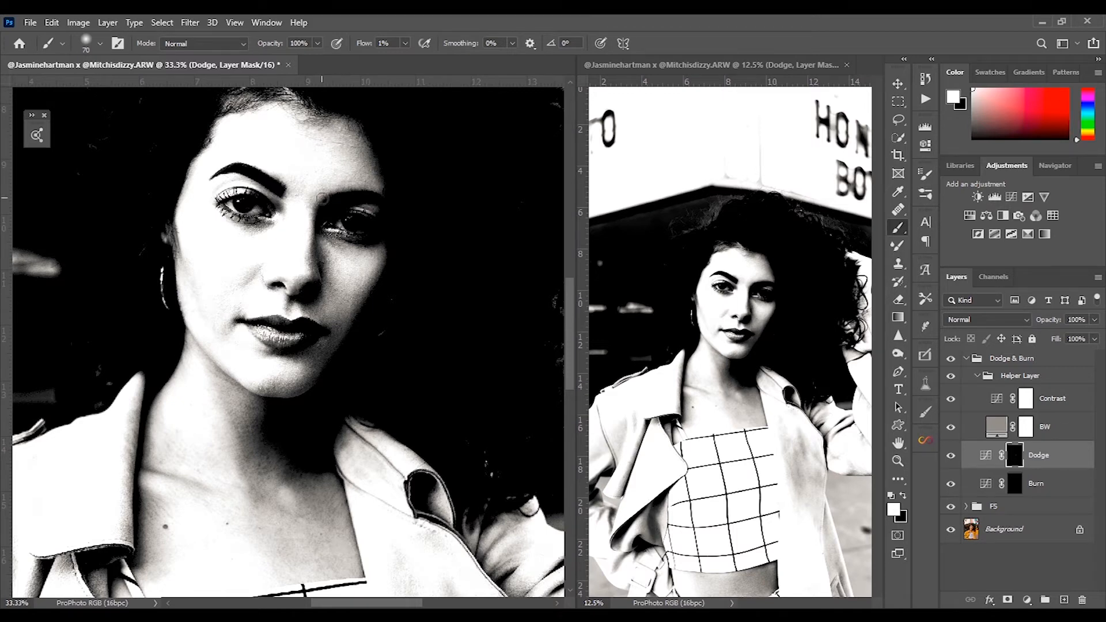
Paint on the Burn mask over the bright areas of the skin with the brush enlarged to size 200
key(alt+bracketleft)
key(bracketright)
key(bracketright)
key(bracketright)
key(bracketright)
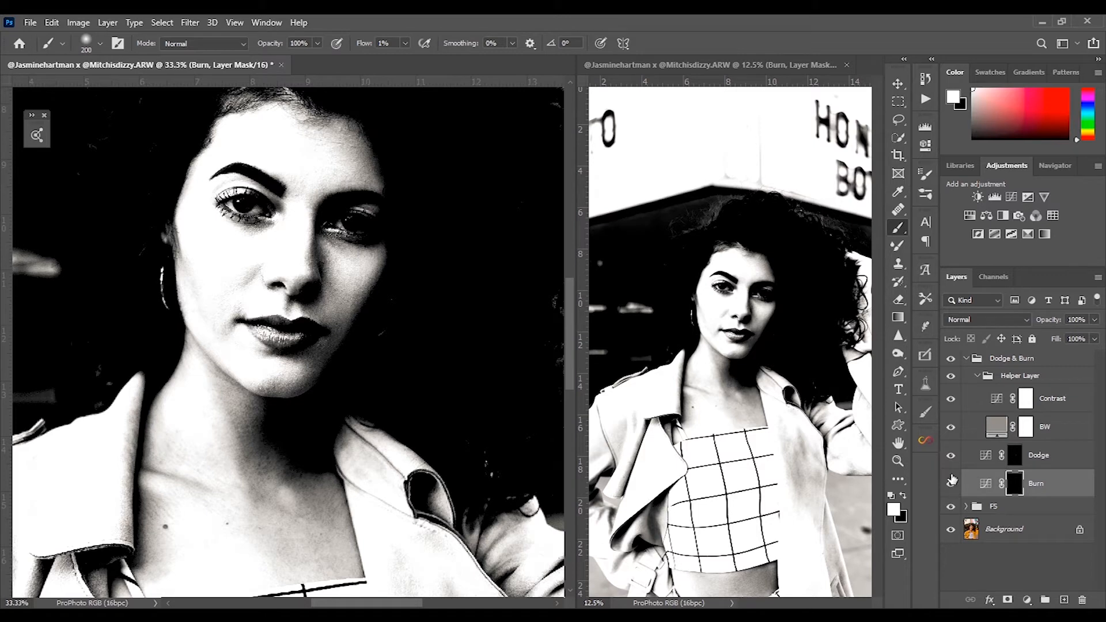
Dodge the dark patches around the cheek and mouth on the Dodge mask with the brush reduced to size 50
click(1012, 459)
key(bracketleft)
key(bracketleft)
key(bracketleft)
key(bracketleft)
key(bracketleft)
key(bracketleft)
key(bracketleft)
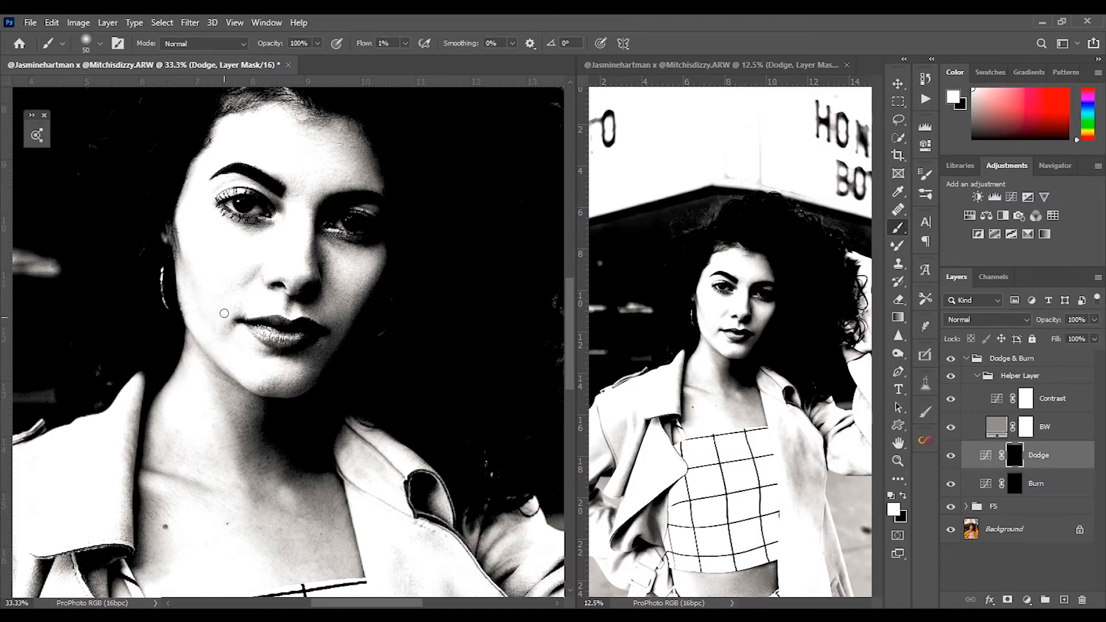
Dodge the broader dark areas of the neck and chest with the brush enlarged to size 90
key(bracketright)
key(bracketright)
key(bracketright)
key(bracketright)
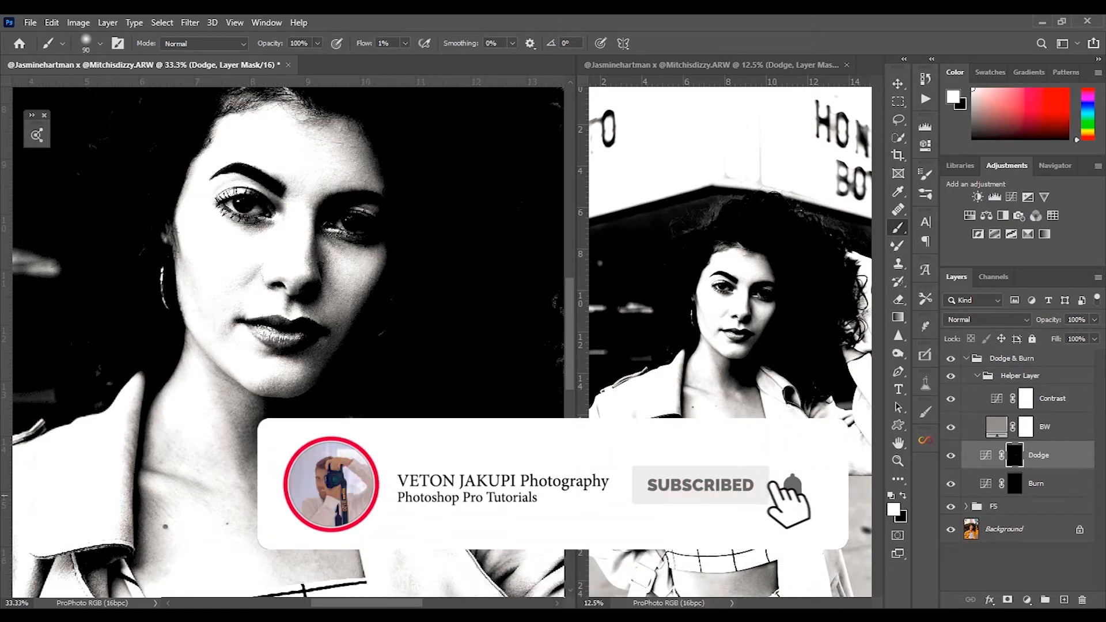
Move the Contrast helper curve's middle point to input 124, output 146, and reselect the Dodge mask
double_click(999, 400)
drag(771, 265, 798, 273)
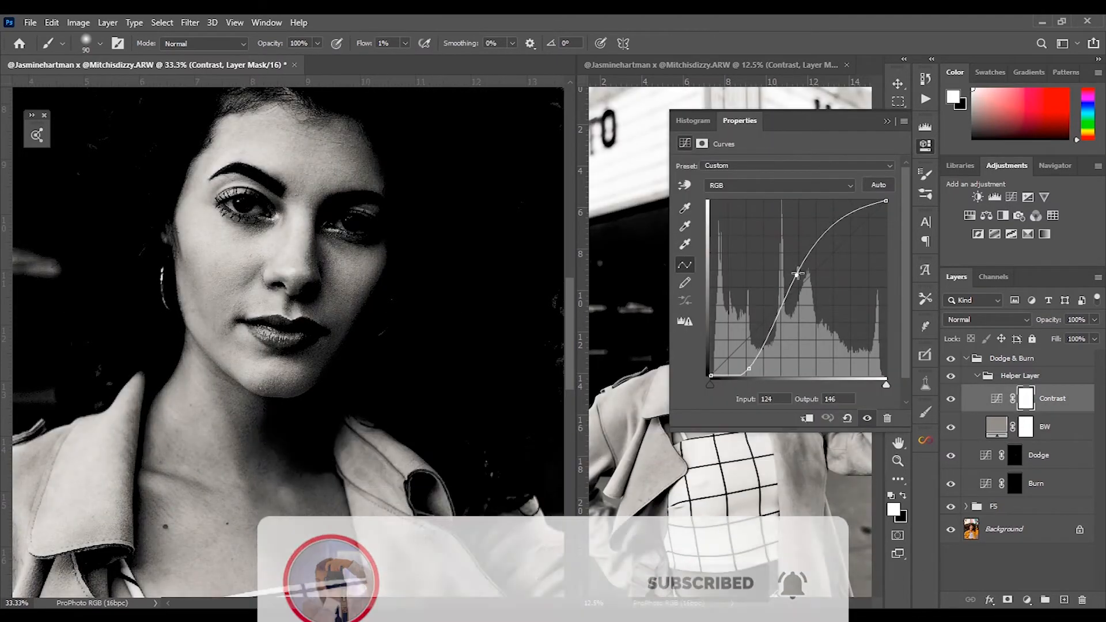
click(893, 118)
click(1016, 456)
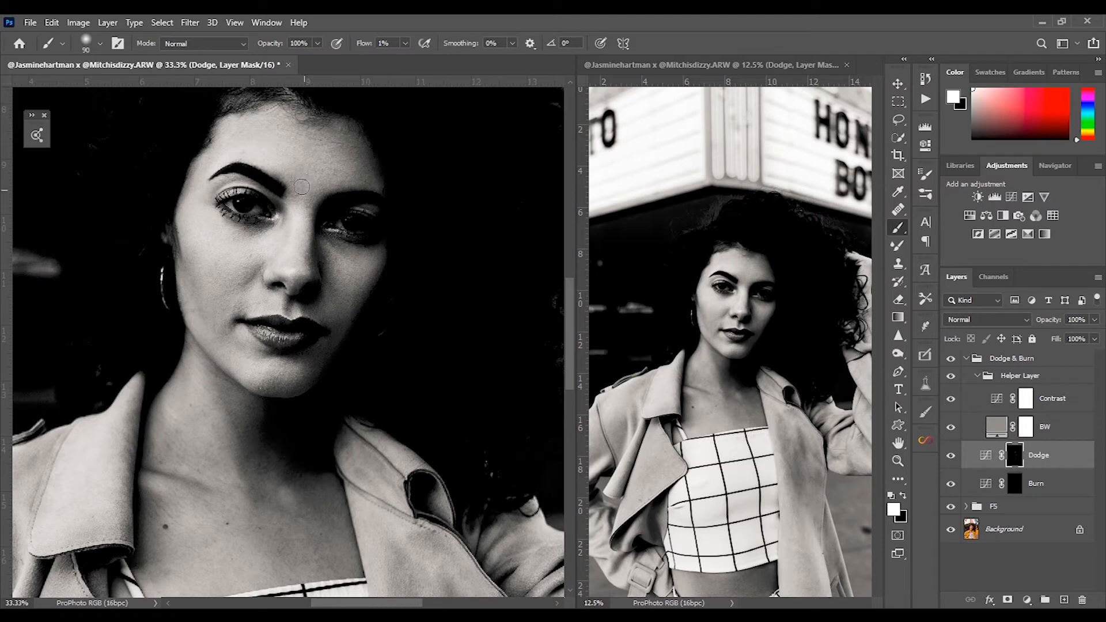
Burn the bright patches on the forehead, and dodge the dark patches on the neck with a size 70 brush
key(alt+bracketleft)
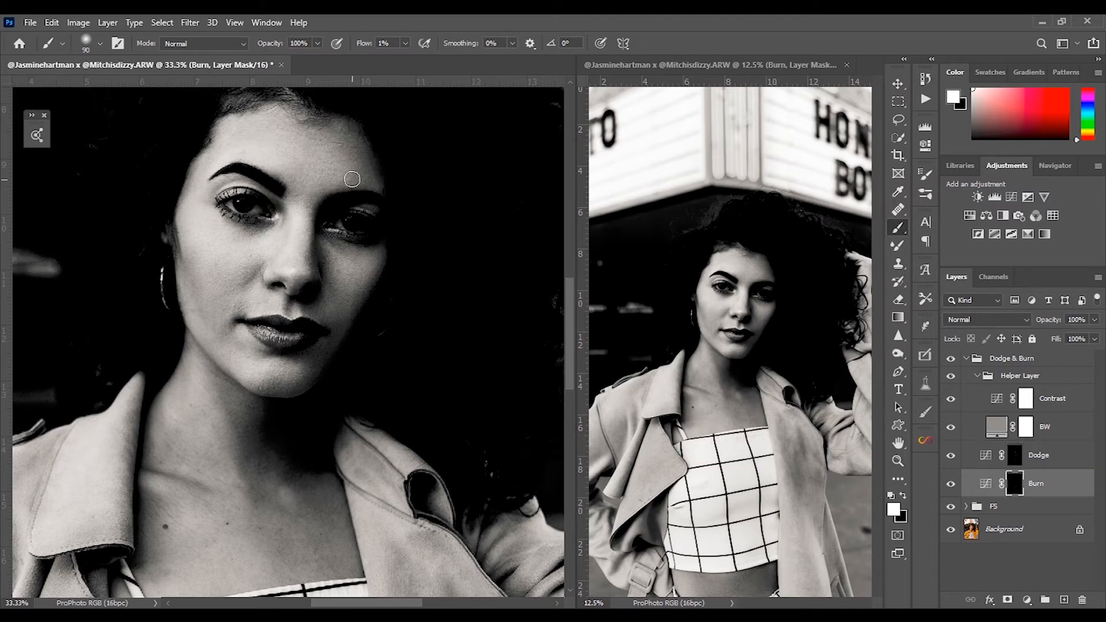
click(1015, 455)
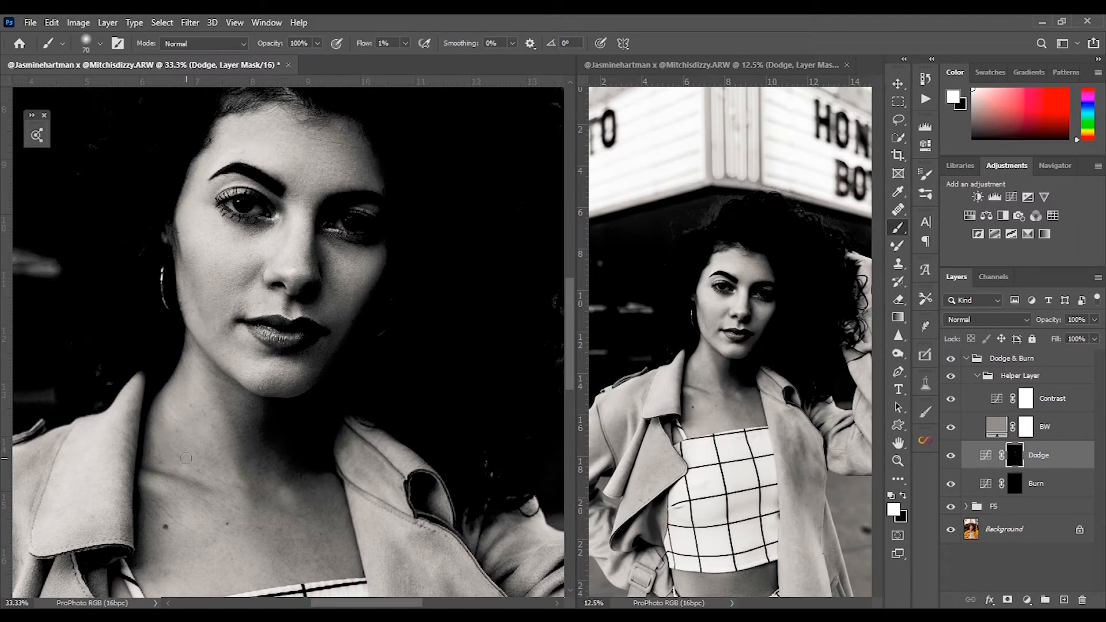
Darken the midtones of the Contrast helper curve by shifting its middle point, and return to the Dodge mask
double_click(997, 399)
drag(803, 284, 823, 267)
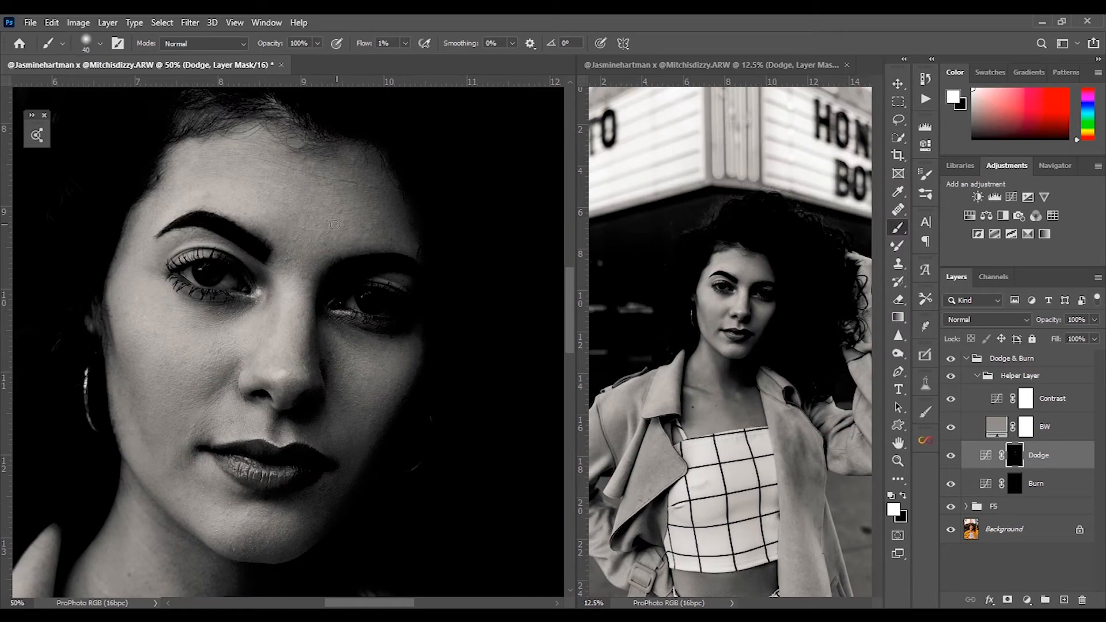
Compare the portrait in colour with the Dodge & Burn group hidden and shown, and restore the helper layers
click(951, 376)
click(951, 359)
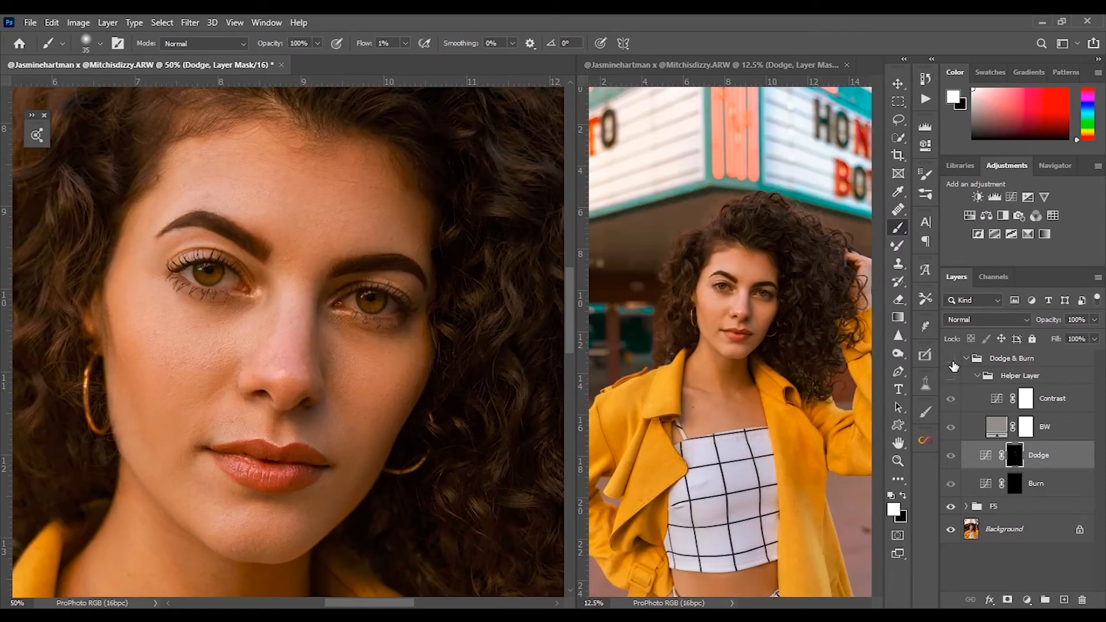
click(950, 359)
click(950, 376)
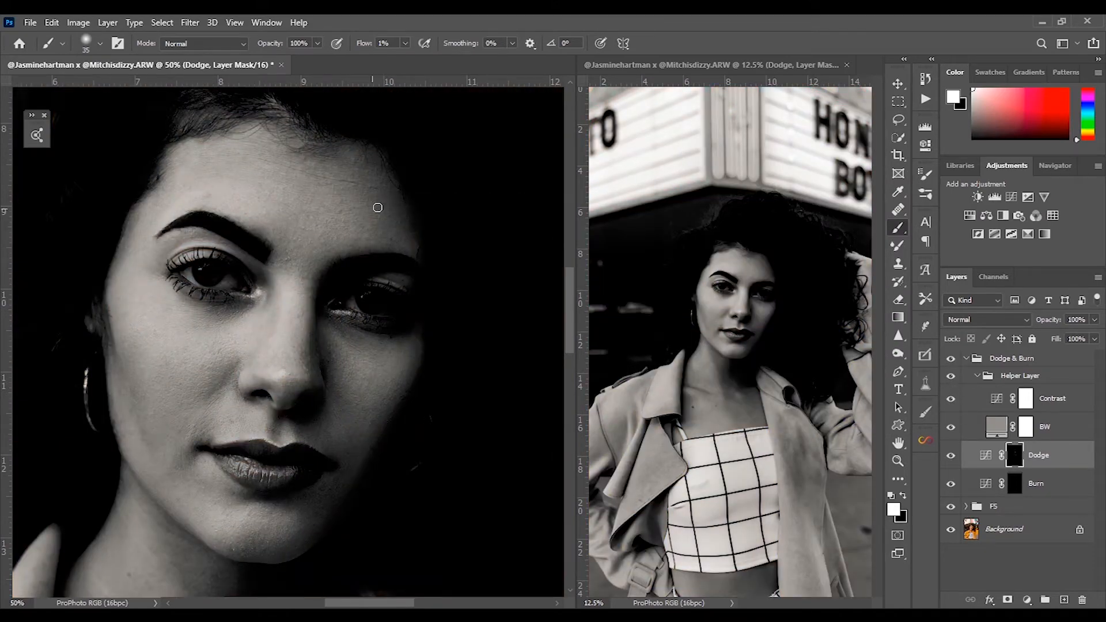
Burn the bright patches on the forehead on the Burn mask, enlarging the brush from size 35 to 70
key(alt+bracketleft)
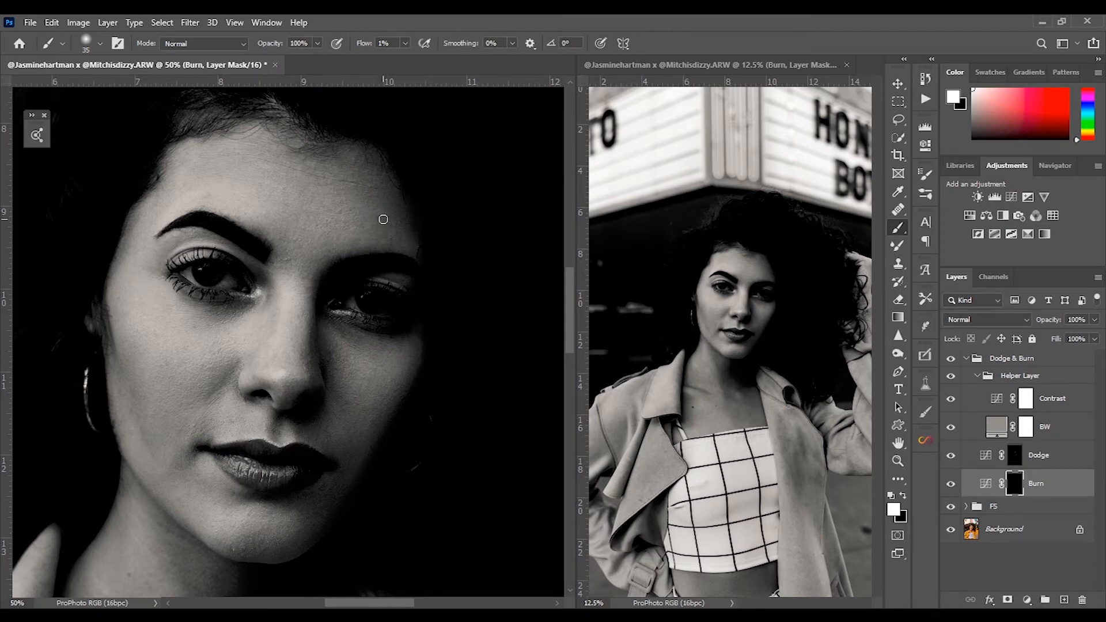
key(bracketright)
key(bracketright)
key(bracketright)
Dodge the dark patches around the mouth and chin on the Dodge mask, reducing the brush to size 30 for finer areas
key(alt+bracketright)
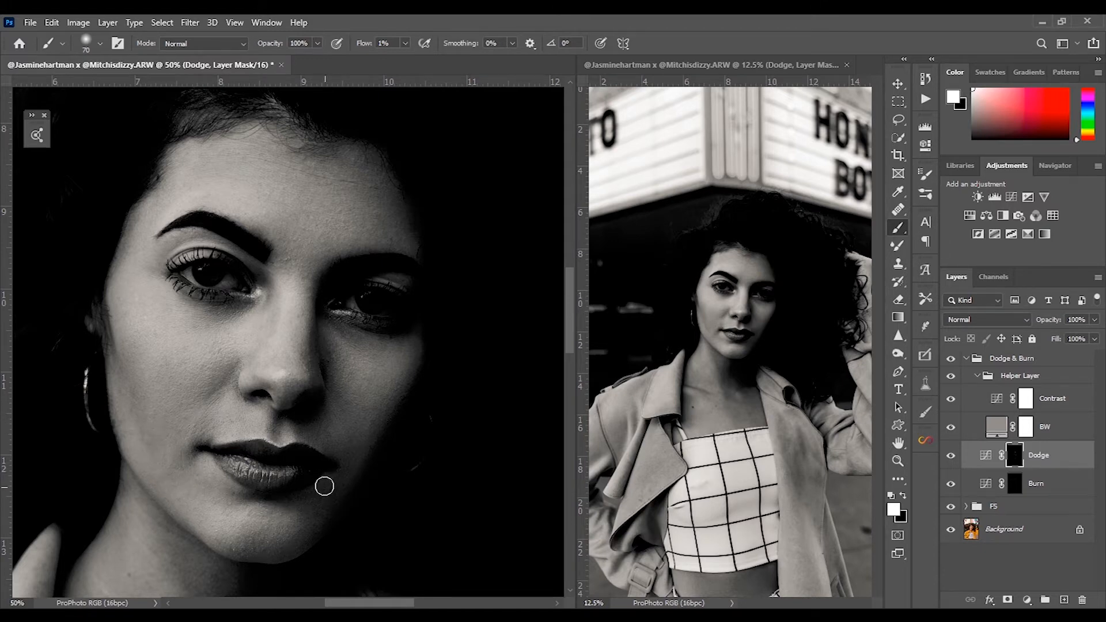
key(bracketleft)
key(bracketleft)
key(bracketleft)
key(bracketleft)
key(ctrl+plus)
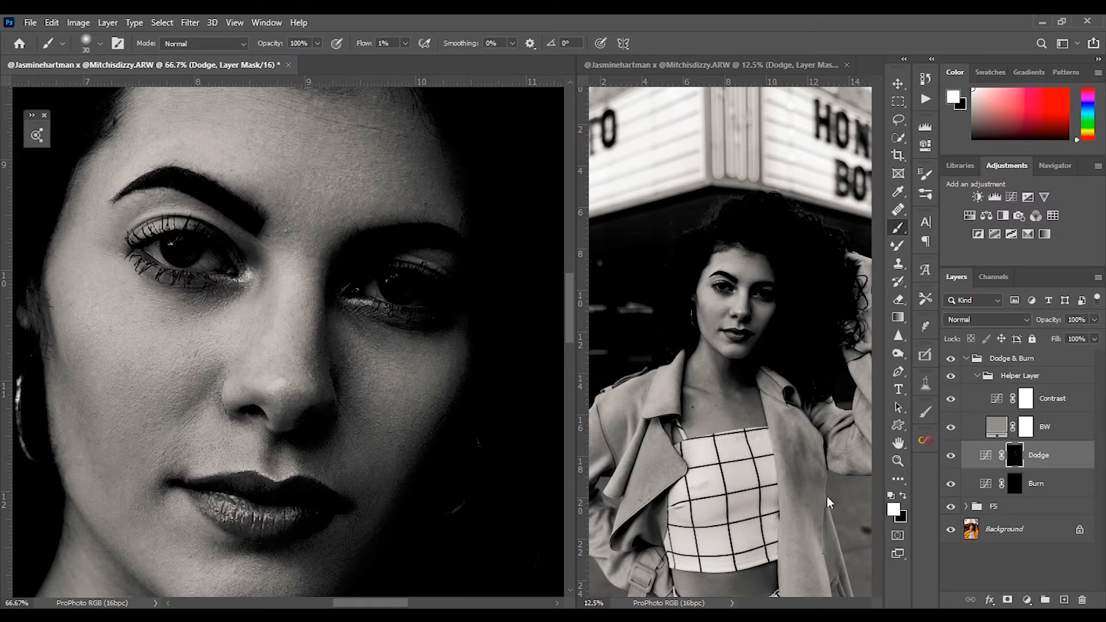
Burn the small bright patches on the lower face on the Burn mask with the brush at size 35
double_click(1014, 483)
click(890, 121)
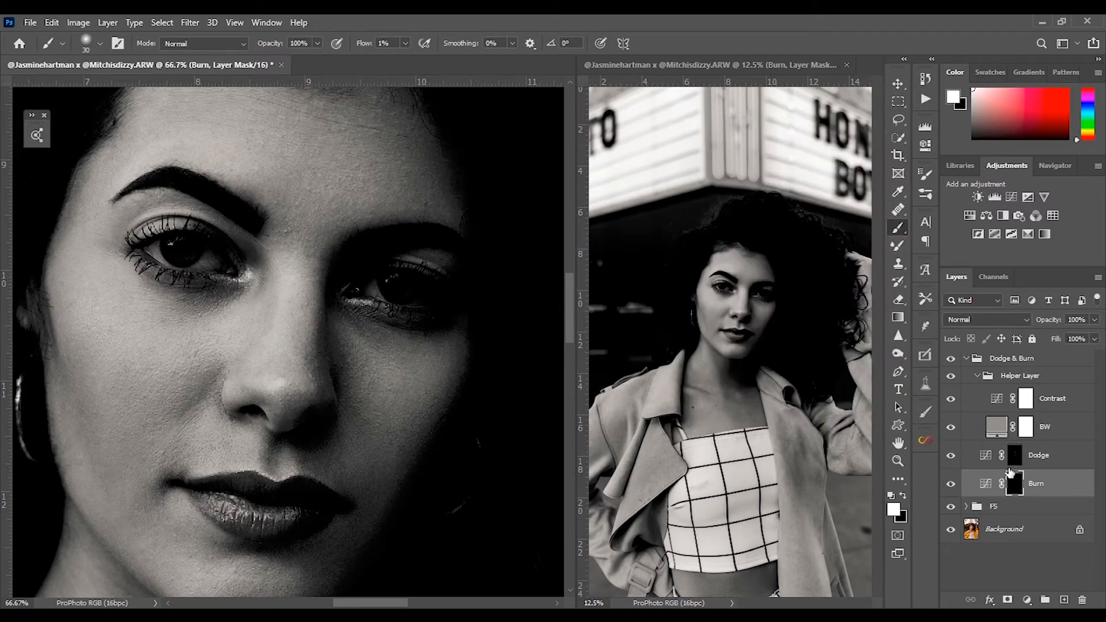
key(alt+bracketright)
key(alt+bracketleft)
key(ctrl+minus)
drag(266, 524, 370, 363)
key(bracketright)
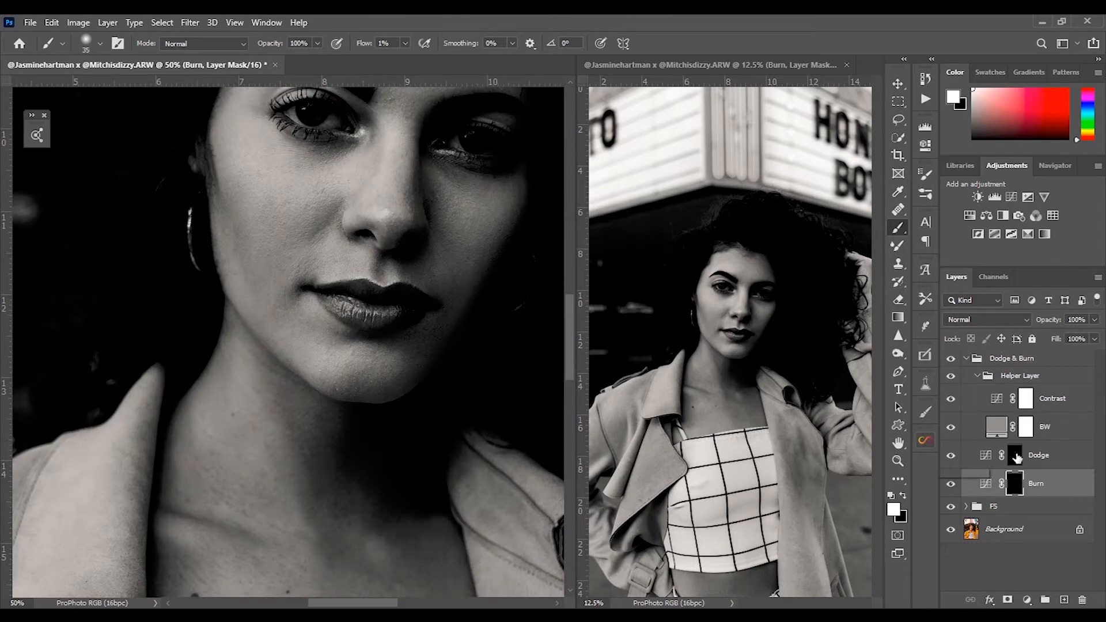
Dodge the dark patches on the neck and upper chest on the Dodge mask with the brush enlarged to size 70
click(1019, 453)
key(bracketright)
key(bracketright)
key(bracketright)
key(bracketright)
key(bracketright)
drag(392, 579, 375, 512)
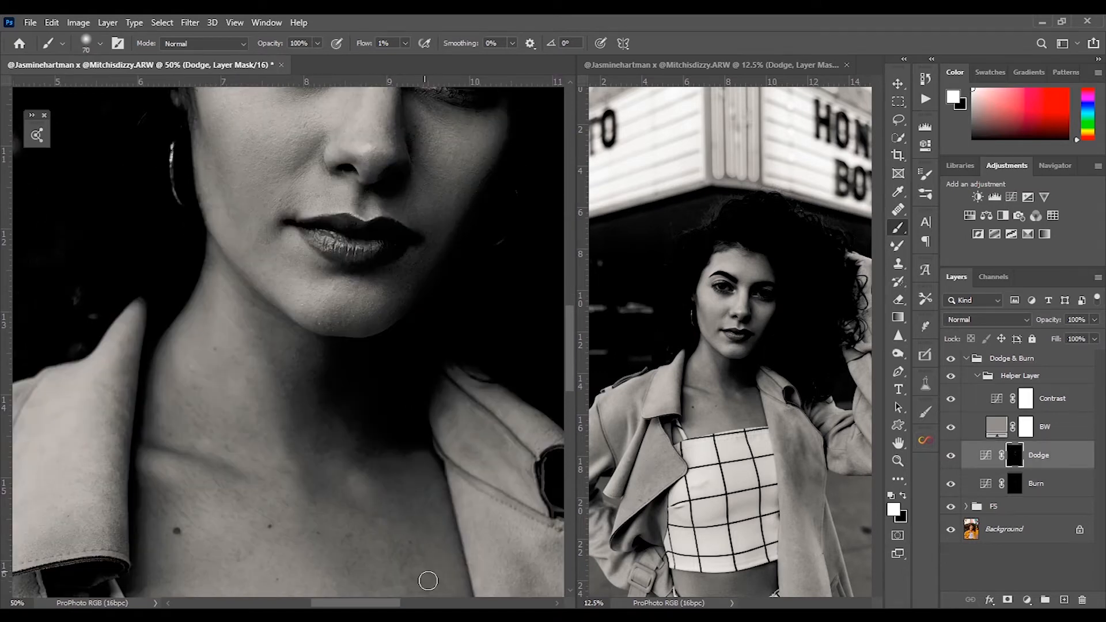
drag(420, 563, 383, 489)
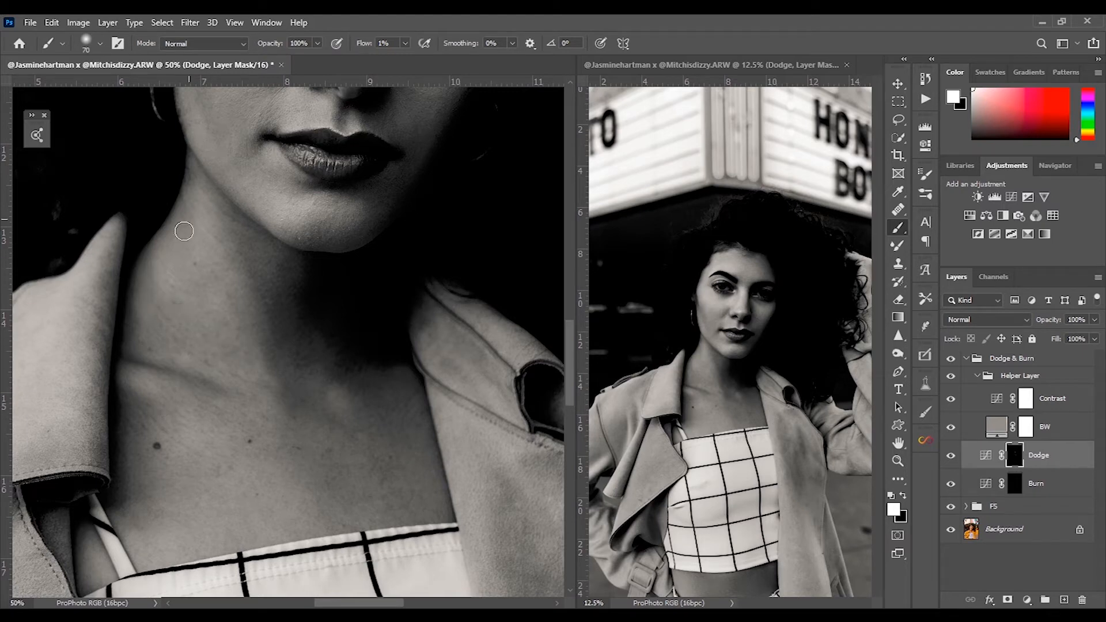
drag(390, 496, 385, 444)
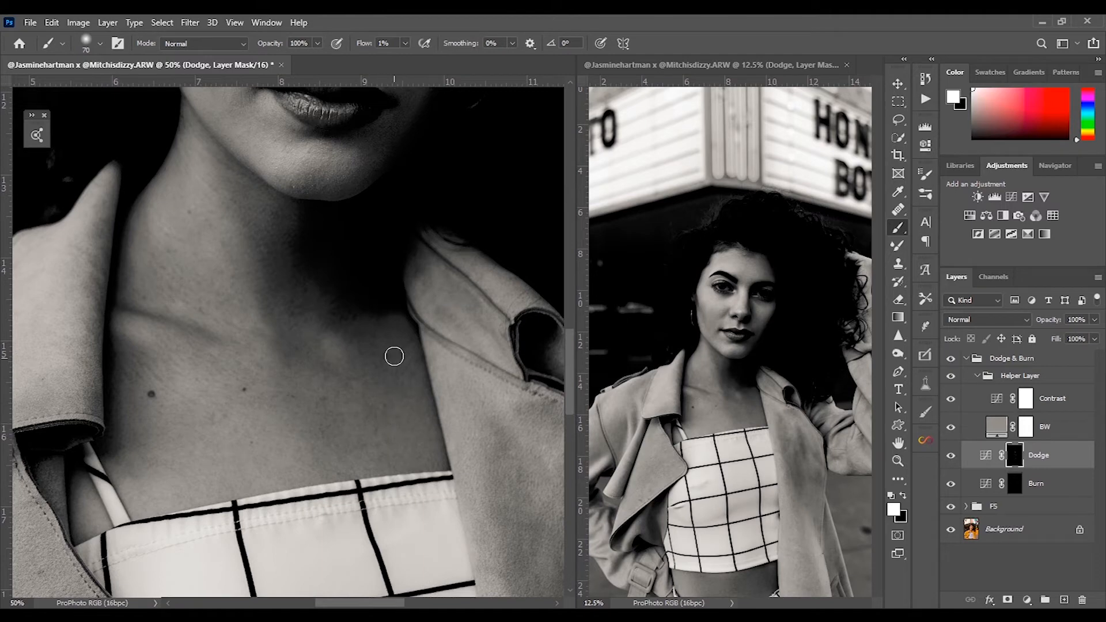
Even out the cheeks and mouth corner by painting alternately on the Dodge and Burn masks with the size 70 brush
key(ctrl+minus)
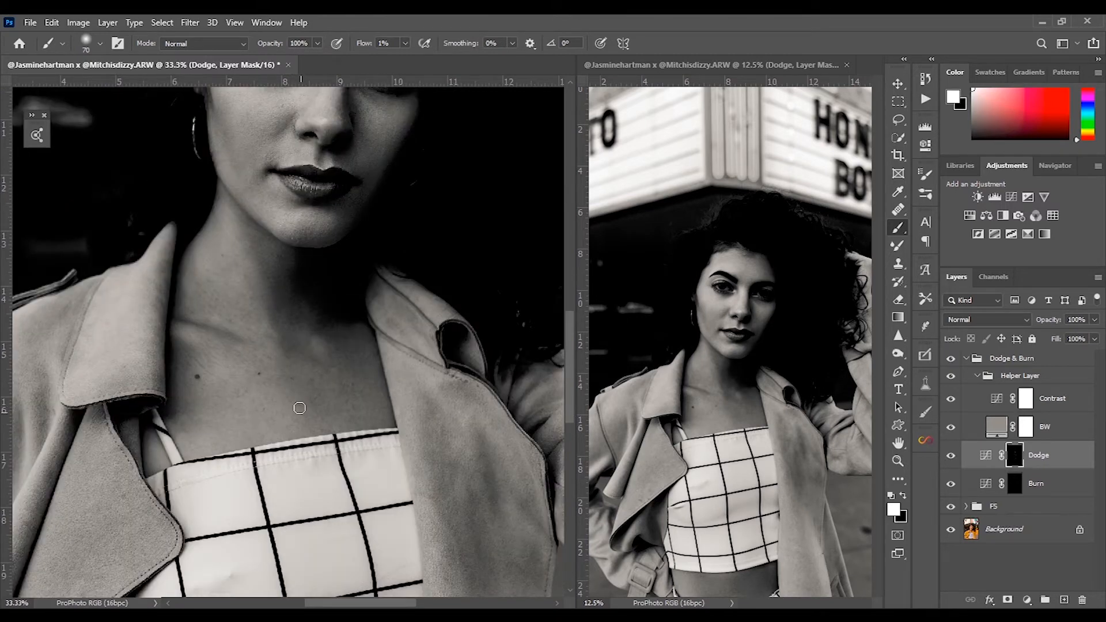
drag(324, 346, 321, 421)
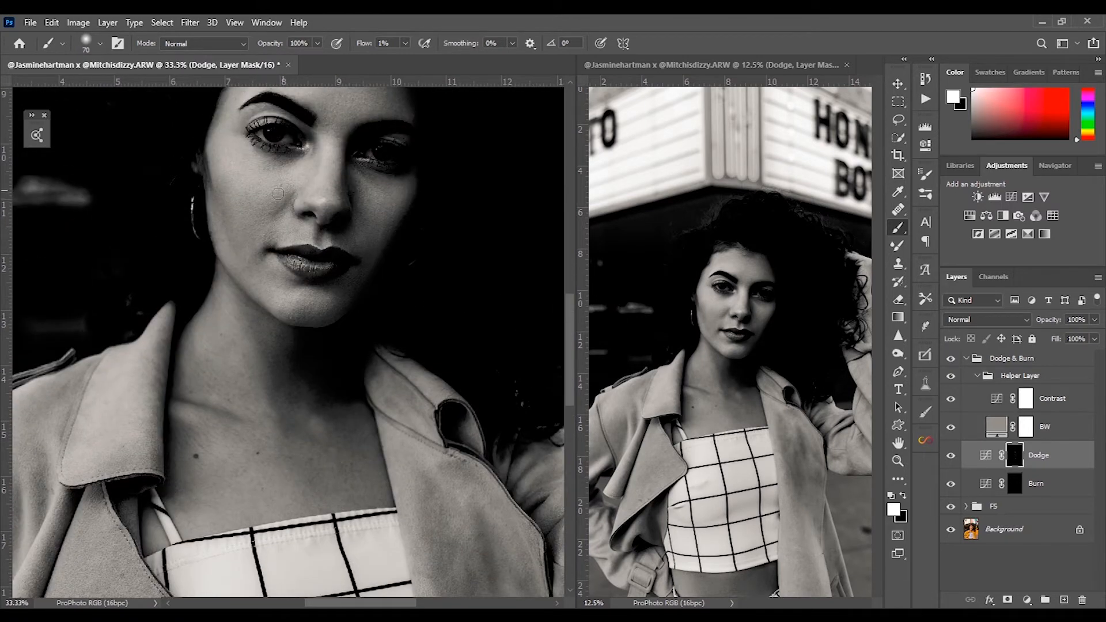
key(alt+bracketleft)
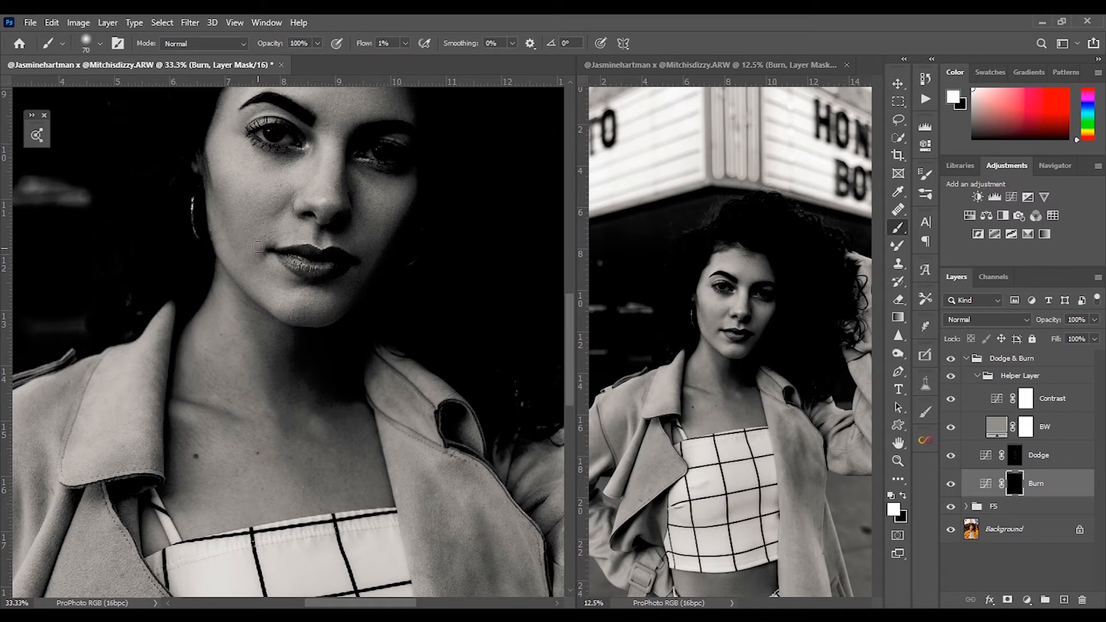
key(alt+bracketright)
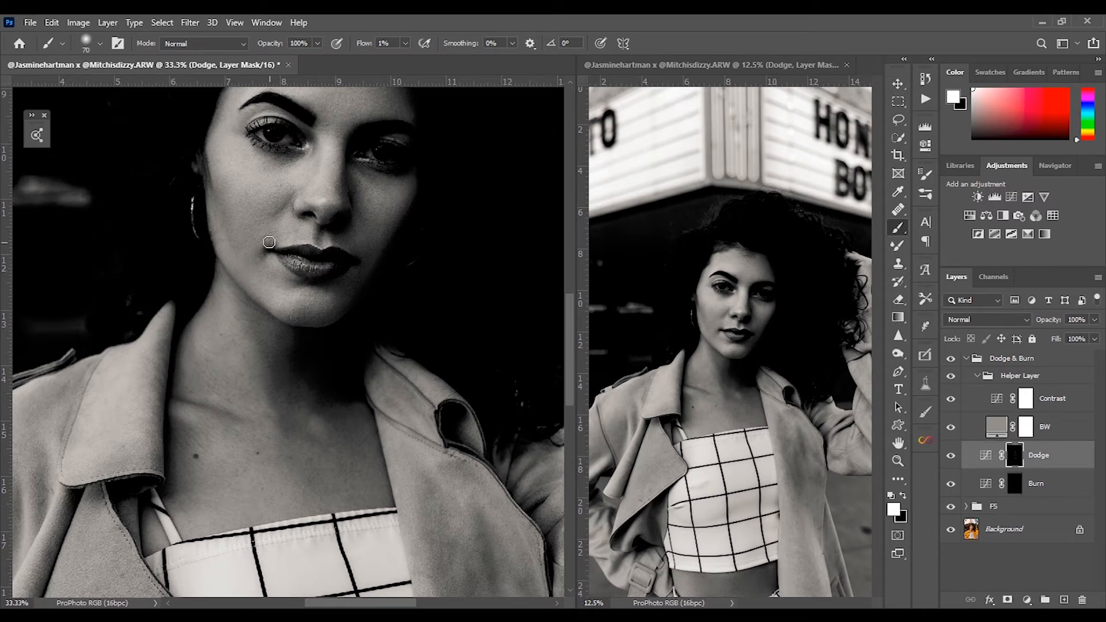
key(alt+bracketleft)
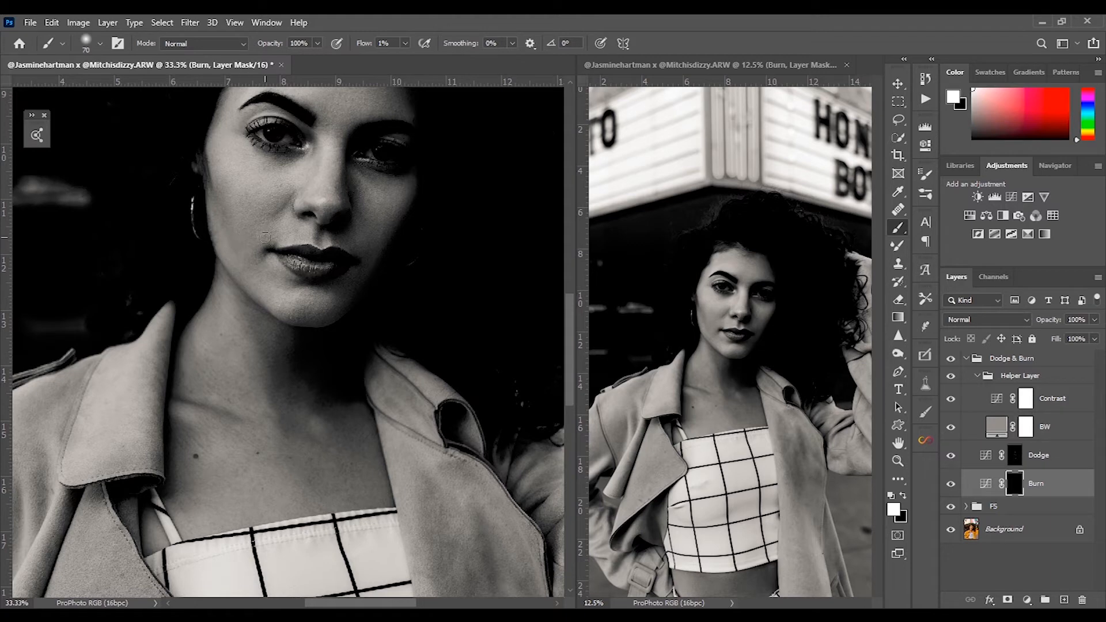
click(1013, 457)
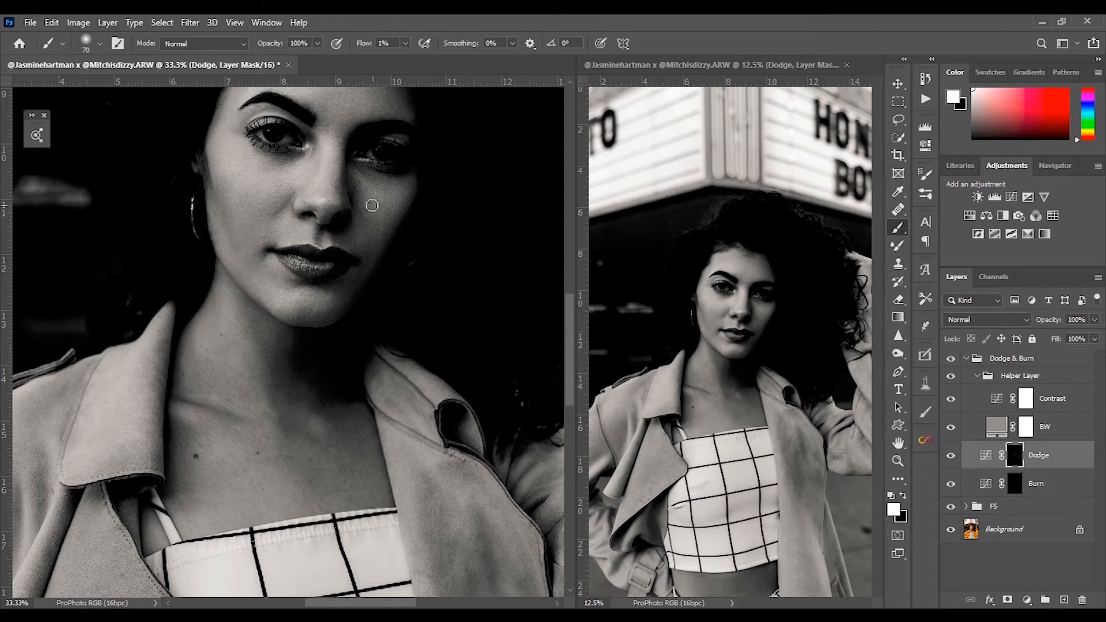
Hide the Contrast helper layer, keeping the BW helper layer on
click(951, 399)
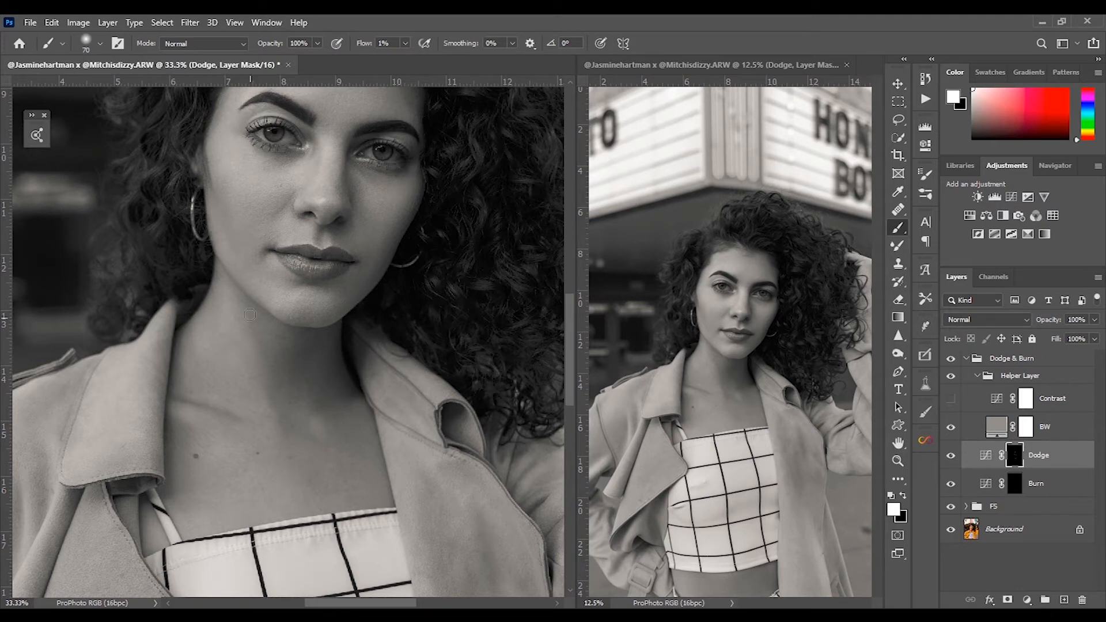
scroll(271, 369, up, 3)
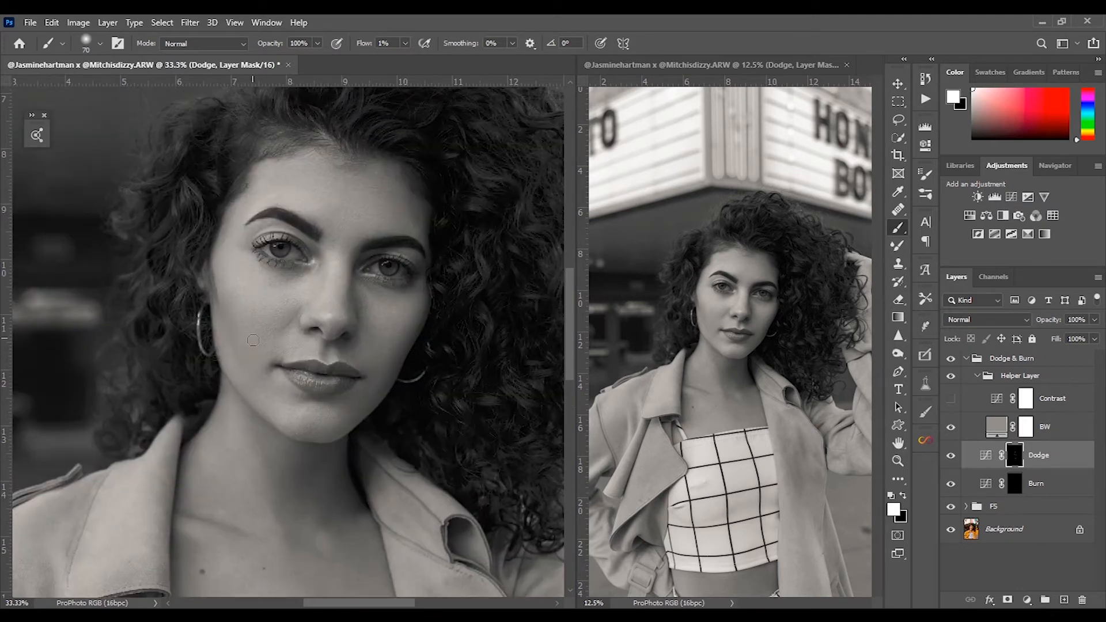
Refine the tones around the cheek, nose and eye by alternating between the Burn and Dodge masks at brush size 70
key(alt+bracketleft)
double_click(1016, 461)
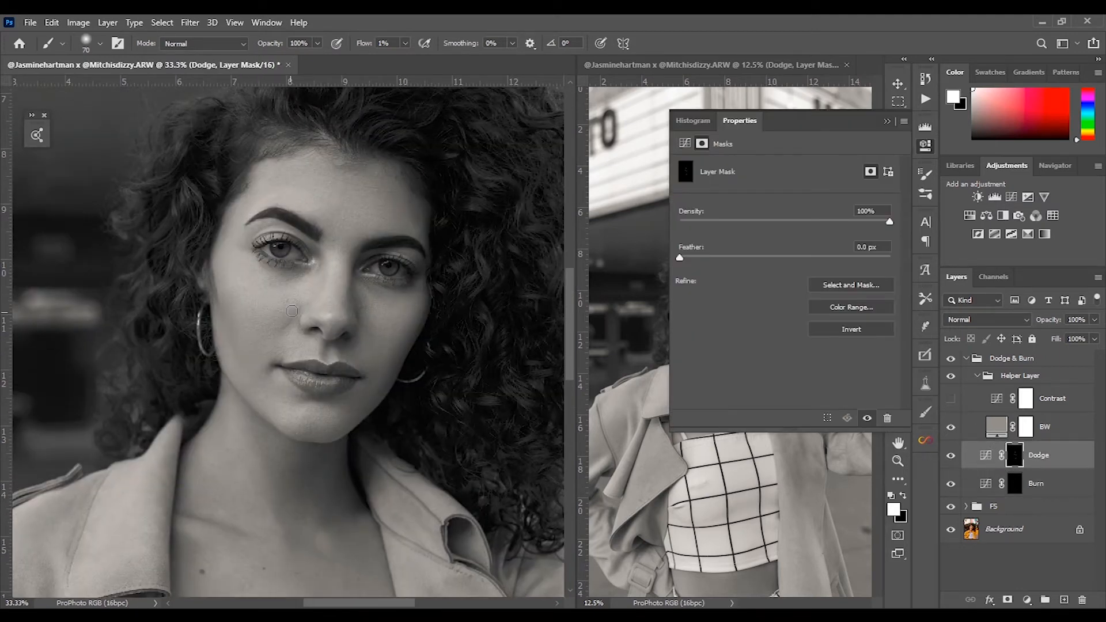
click(253, 329)
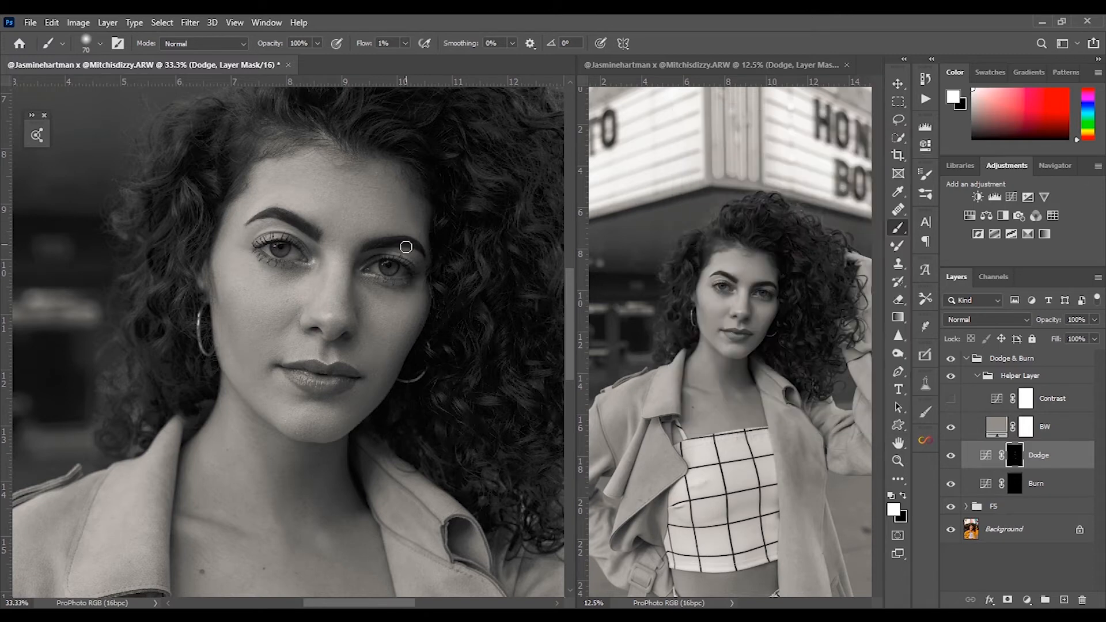
key(alt+bracketleft)
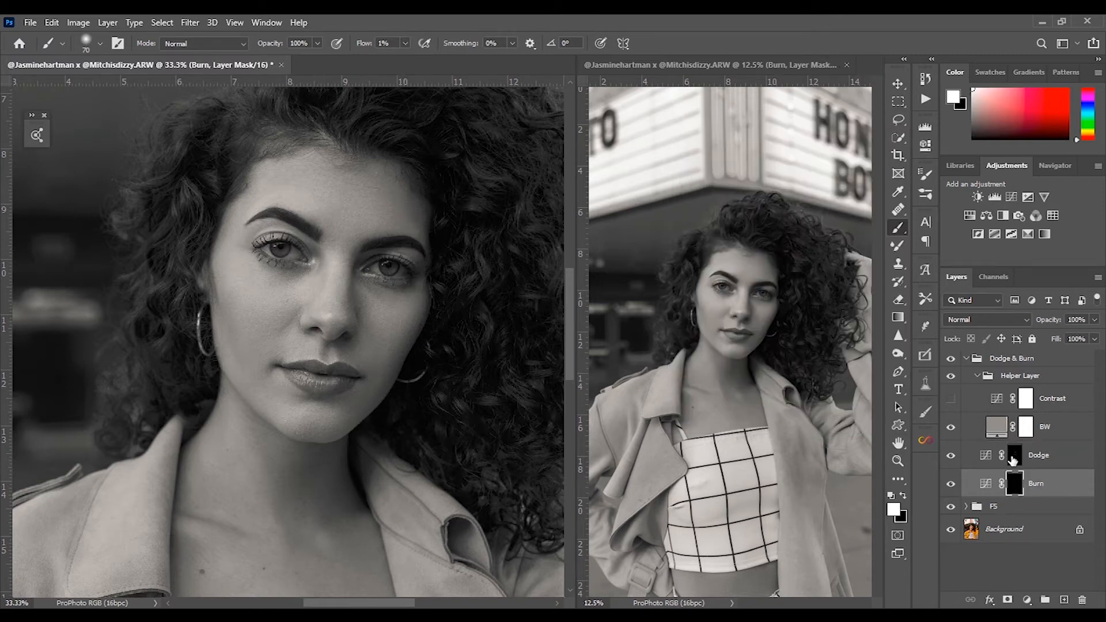
click(1014, 456)
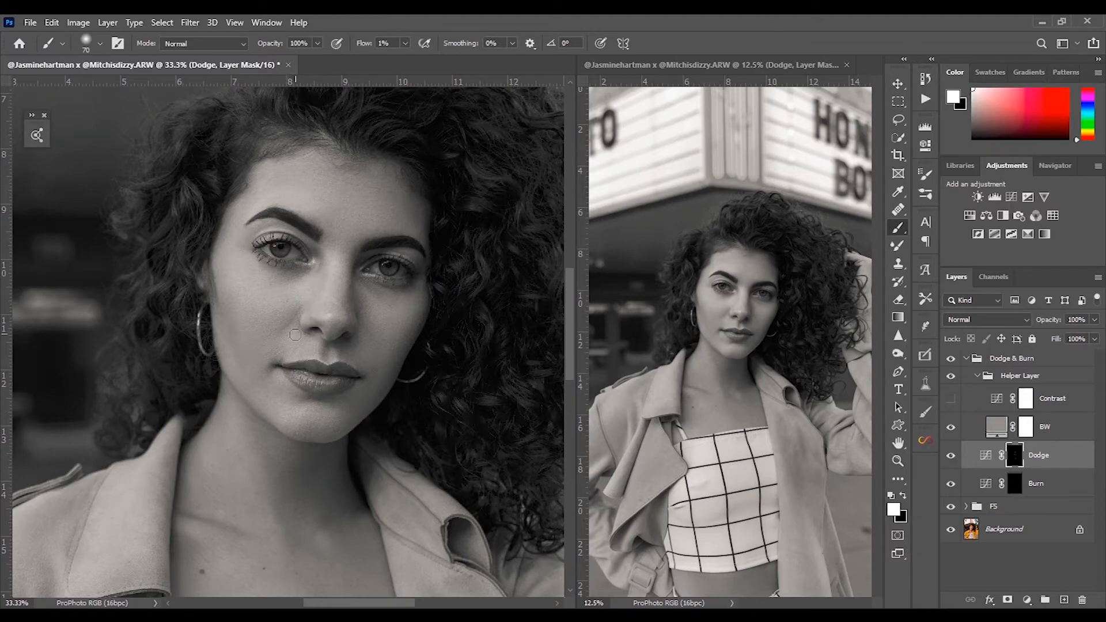
Dodge the fine dark areas under the eye on the Dodge mask with the brush at size 25
key(ctrl+plus)
key(bracketleft)
key(bracketleft)
key(bracketleft)
key(bracketleft)
key(ctrl+minus)
key(ctrl+minus)
key(ctrl+plus)
key(ctrl+plus)
key(bracketright)
key(bracketright)
key(bracketright)
key(bracketright)
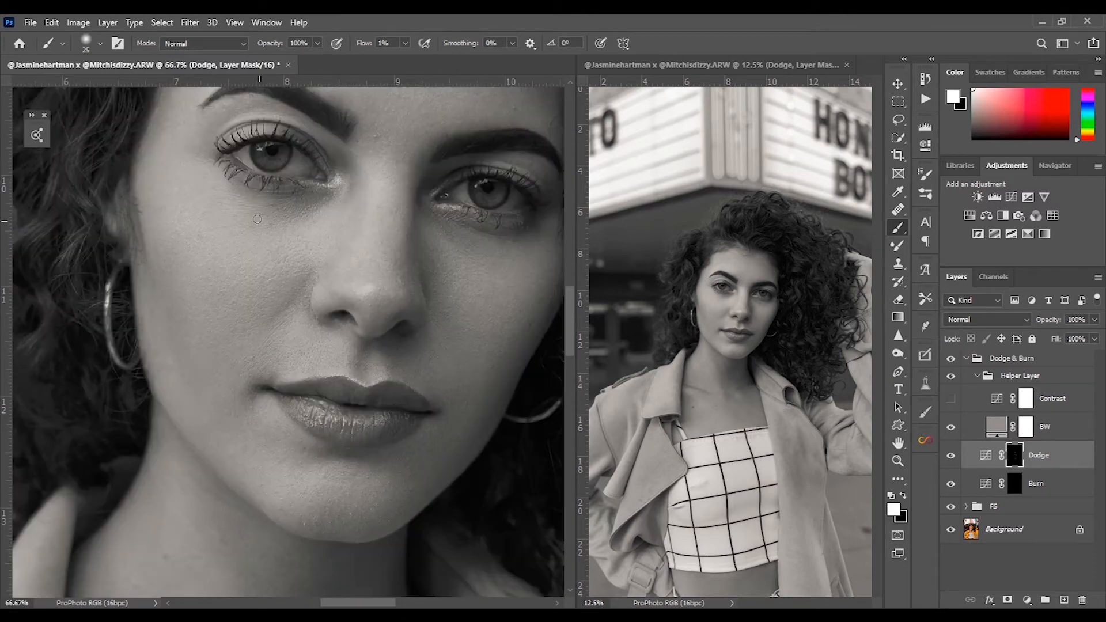
Even out the remaining fine tonal patches on the face, alternating between the Dodge and Burn masks with the brush at size 35
key(bracketright)
key(ctrl+minus)
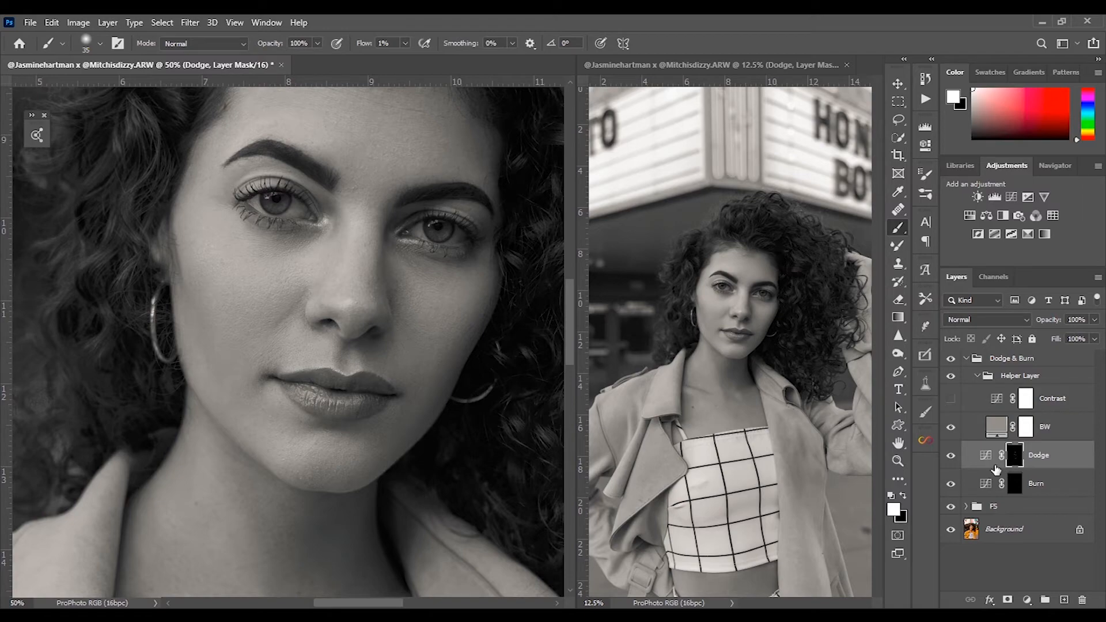
click(1015, 483)
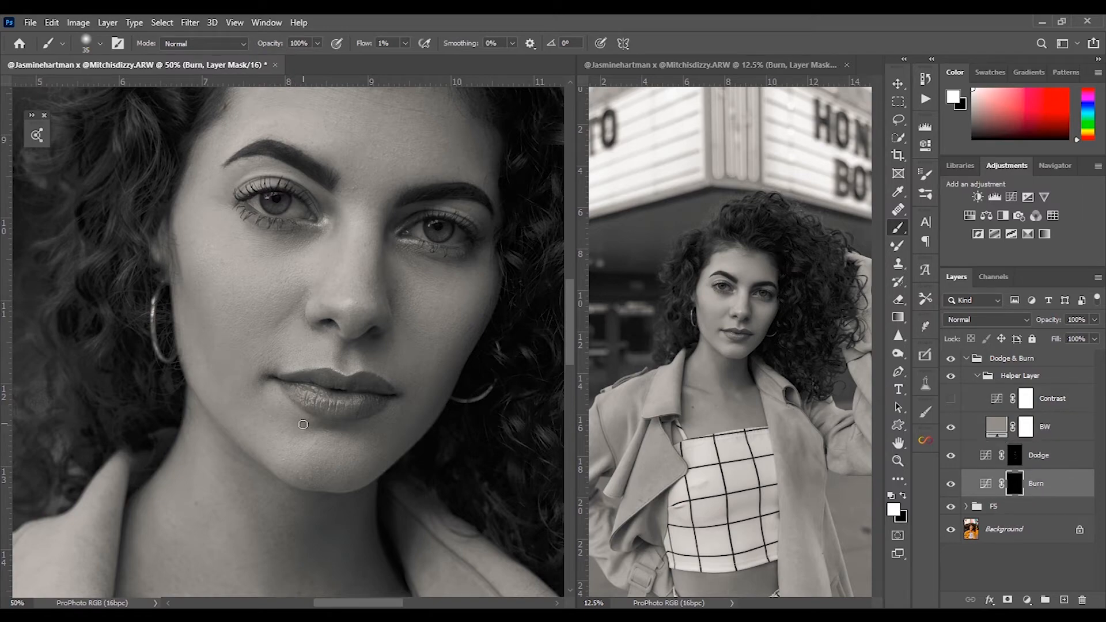
key(ctrl+minus)
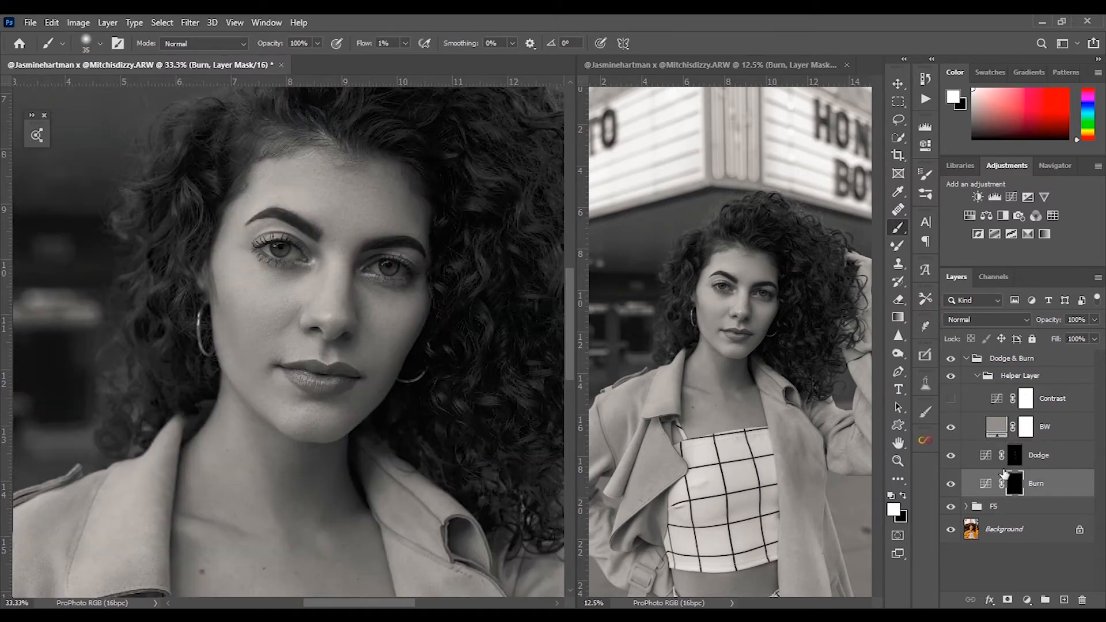
click(1015, 455)
Hide the Helper Layer group and toggle the Dodge & Burn group off and on to compare the retouch in colour
key(ctrl+minus)
key(ctrl+minus)
click(950, 376)
click(951, 359)
click(950, 358)
click(951, 358)
click(951, 359)
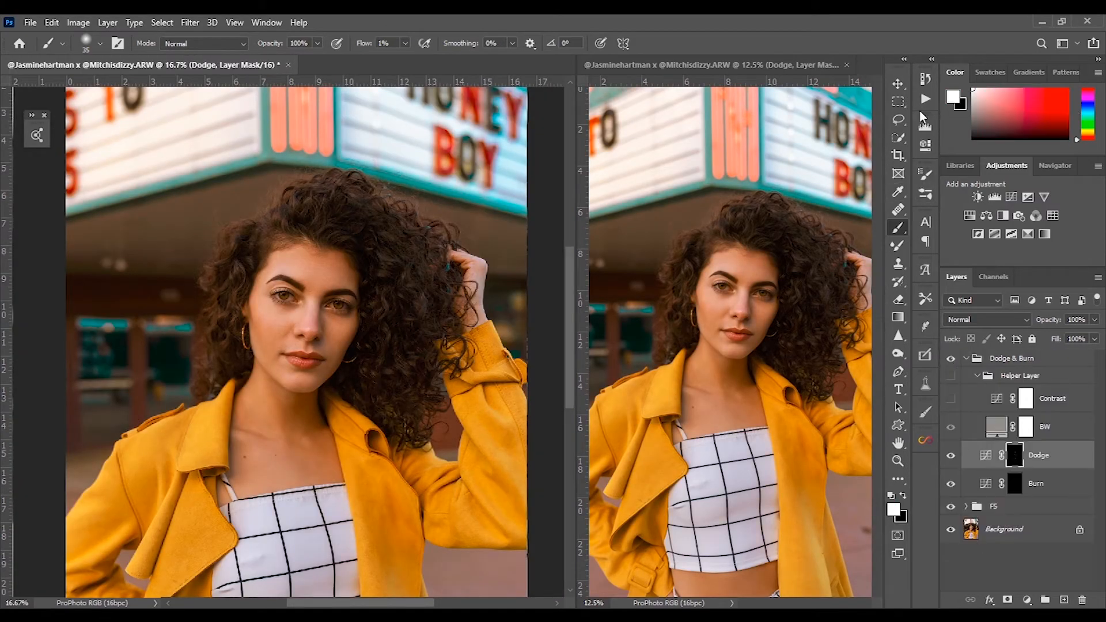
Run the recorded action that adds the Soft Light DB Global layer above the Dodge layer, and activate the Burn tool
click(925, 99)
click(824, 356)
click(826, 466)
key(ctrl+plus)
key(ctrl+plus)
key(ctrl+plus)
key(o)
click(890, 74)
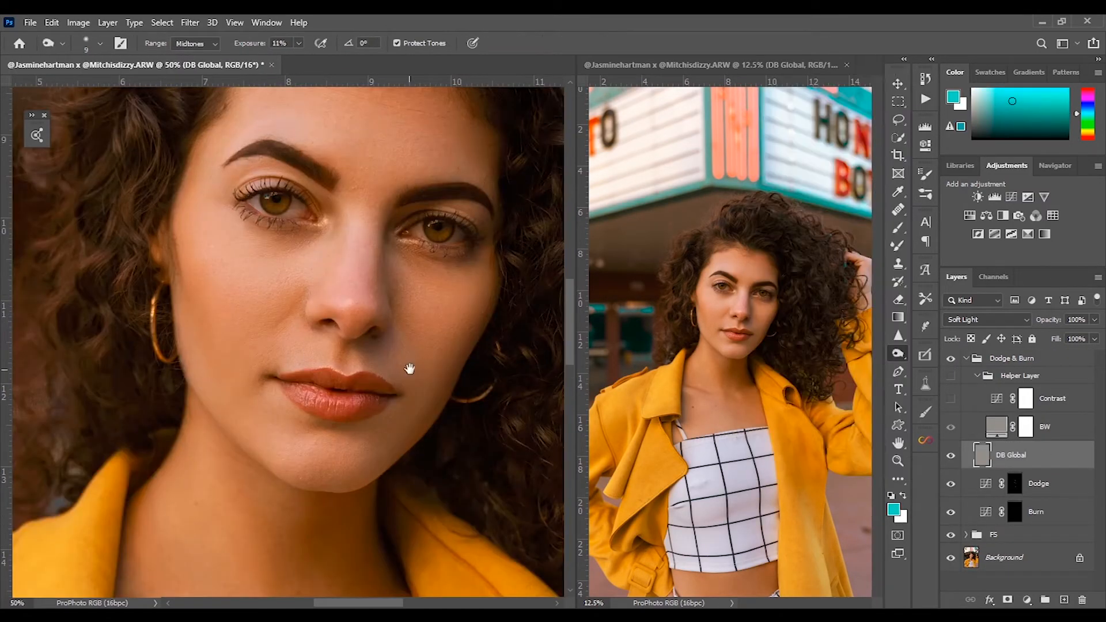
Burn the outer contours of the face on DB Global at Midtones, 11% exposure, with a large soft brush around size 200
drag(409, 369, 411, 473)
key(bracketright)
key(bracketright)
key(bracketright)
key(bracketright)
key(bracketright)
key(bracketright)
key(bracketright)
key(bracketright)
key(bracketright)
key(bracketright)
key(bracketright)
key(bracketright)
key(bracketright)
key(bracketright)
key(bracketright)
key(bracketright)
key(bracketright)
key(bracketright)
key(bracketleft)
key(bracketleft)
key(bracketleft)
key(bracketleft)
key(bracketleft)
key(bracketright)
key(bracketright)
key(bracketright)
key(bracketright)
key(bracketright)
key(bracketleft)
key(bracketleft)
key(bracketleft)
key(bracketright)
key(bracketright)
key(bracketright)
key(bracketleft)
key(bracketleft)
key(bracketleft)
key(bracketleft)
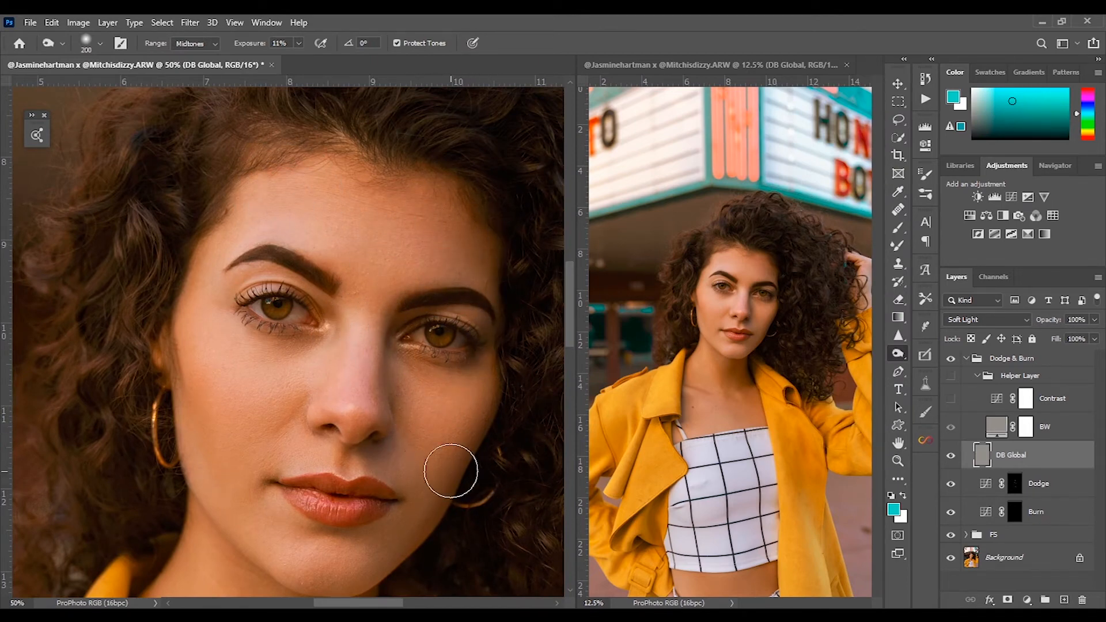
Deepen the smaller shadow areas of the face on DB Global, varying the Burn brush down to about size 150
key(bracketright)
key(bracketright)
key(bracketleft)
key(bracketleft)
key(bracketleft)
key(bracketleft)
key(bracketleft)
key(bracketleft)
key(bracketleft)
key(bracketright)
key(bracketright)
key(bracketright)
key(bracketright)
Burn the shadows along the jaw and neck with the brush enlarged from size 150 to 175
key(ctrl+minus)
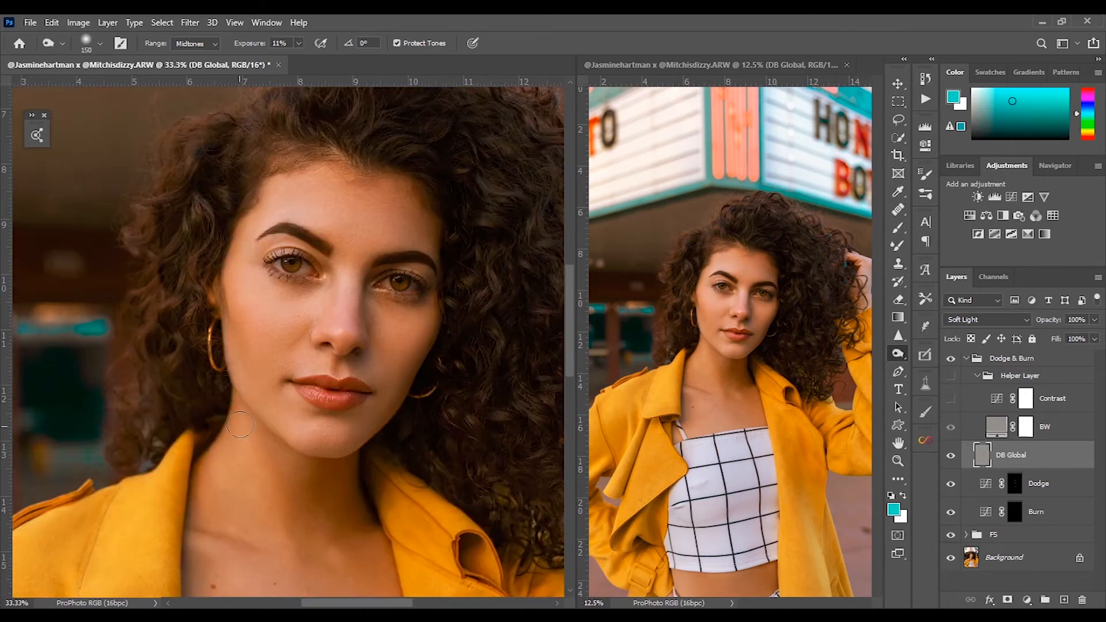
key(ctrl+minus)
key(bracketright)
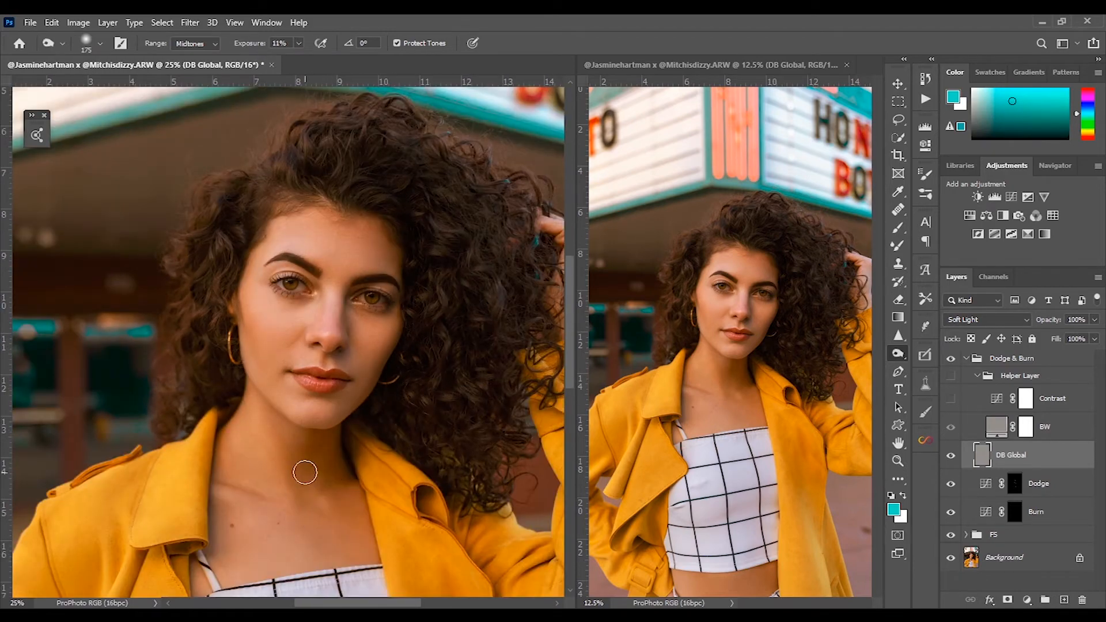
Switch to the Dodge tool and brighten the forehead and nose at Midtones, 6% exposure, with the brush at size 200
right_click(899, 353)
click(939, 356)
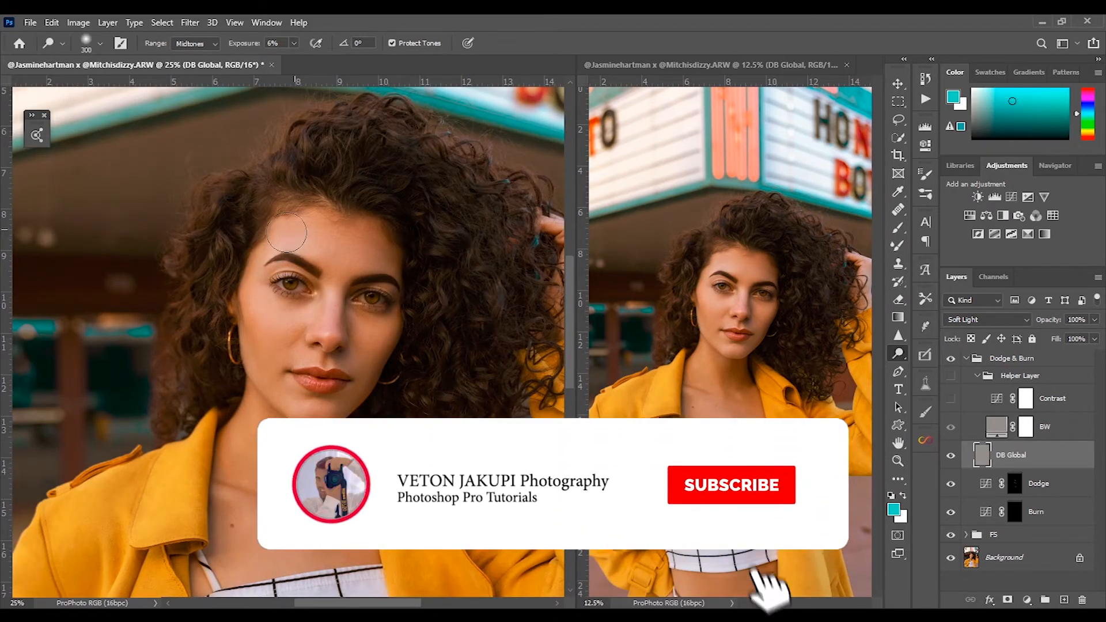
key(bracketleft)
key(bracketleft)
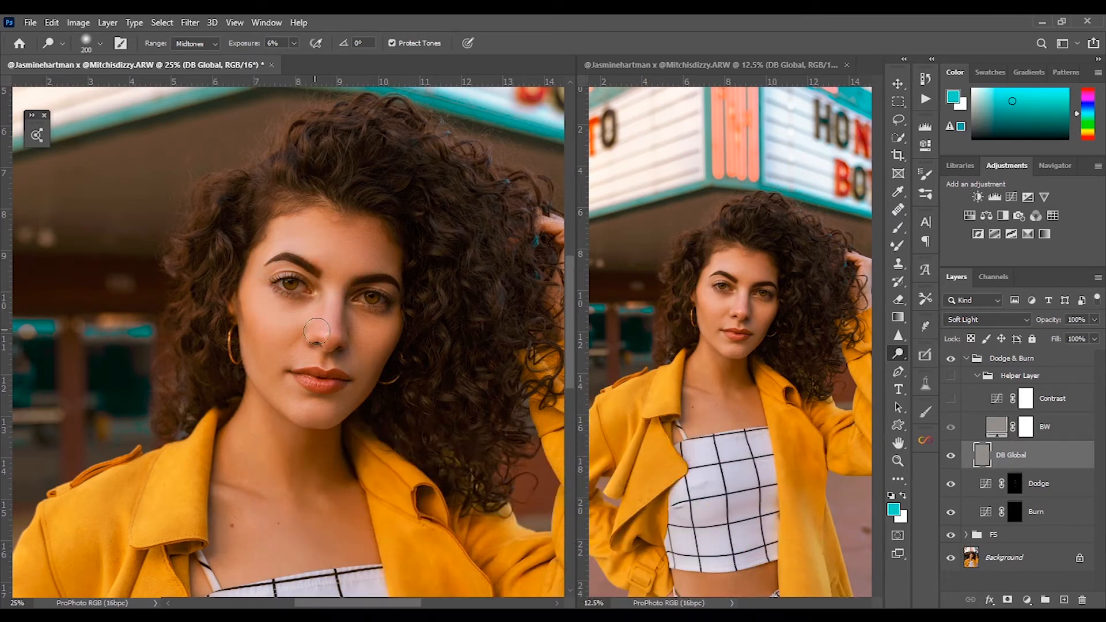
Dodge the central highlights of the face down to the chin on DB Global with the brush at about size 150
key(bracketleft)
key(bracketleft)
key(bracketleft)
key(bracketleft)
key(ctrl+minus)
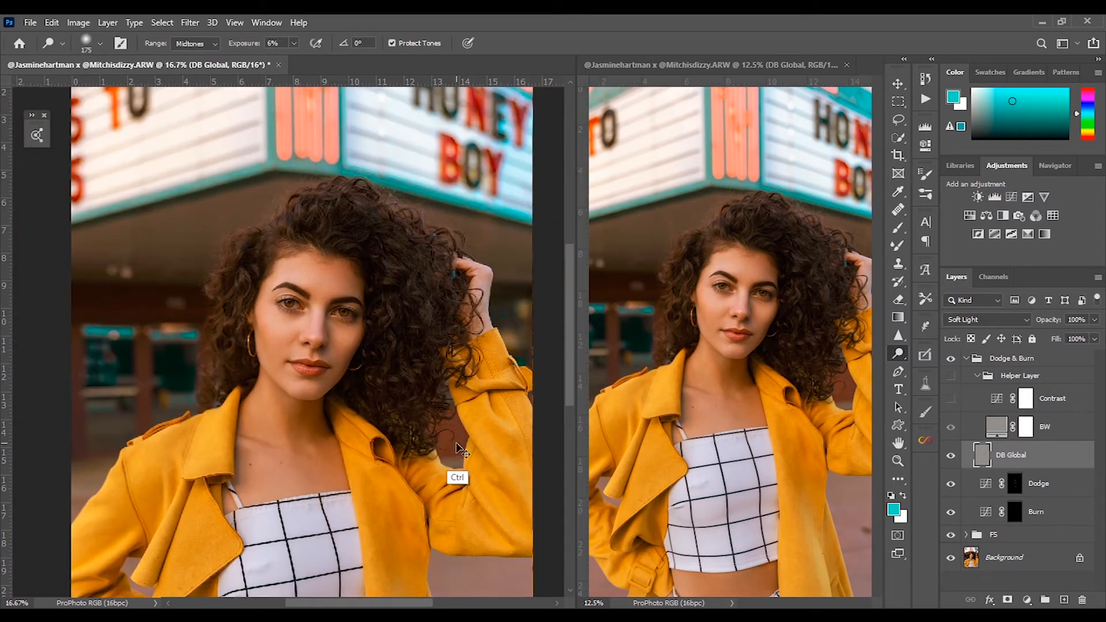
key(ctrl+plus)
key(bracketright)
key(bracketright)
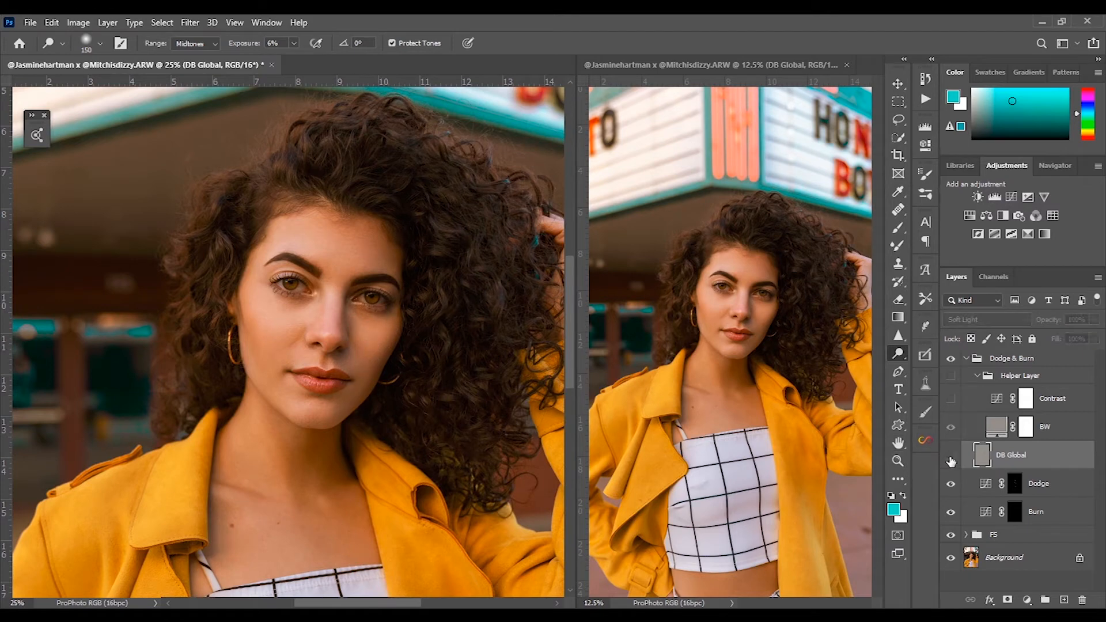
key(bracketright)
key(bracketleft)
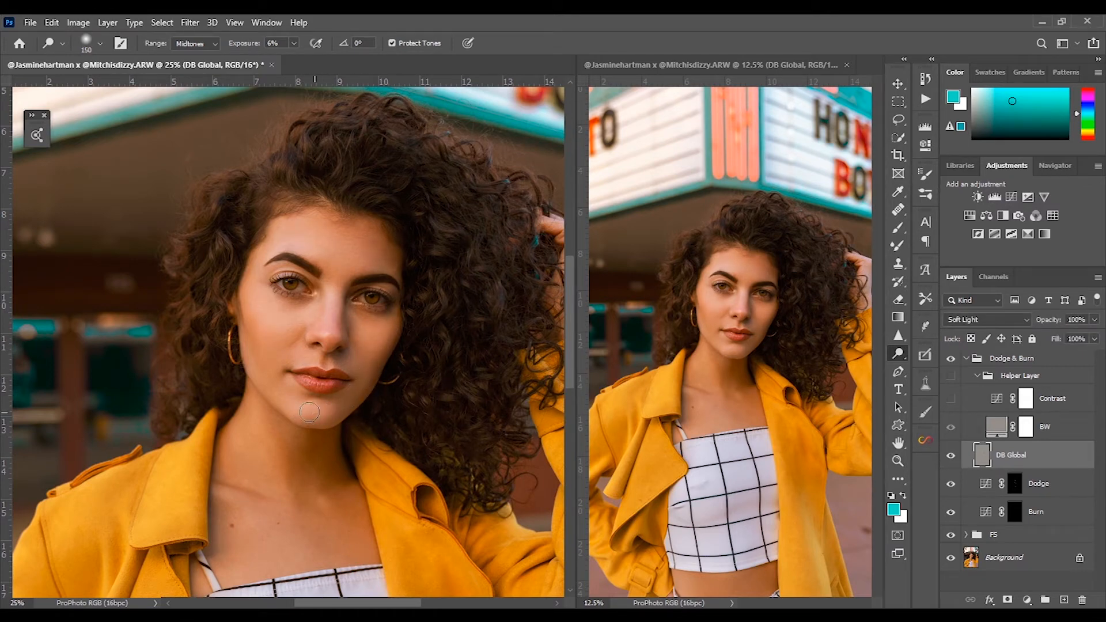
Dodge the small highlights around the lips with a brush of size 60 or smaller, and toggle DB Global to compare
key(bracketleft)
key(bracketleft)
key(bracketleft)
key(bracketleft)
key(bracketleft)
key(bracketleft)
key(bracketleft)
key(bracketleft)
key(ctrl+plus)
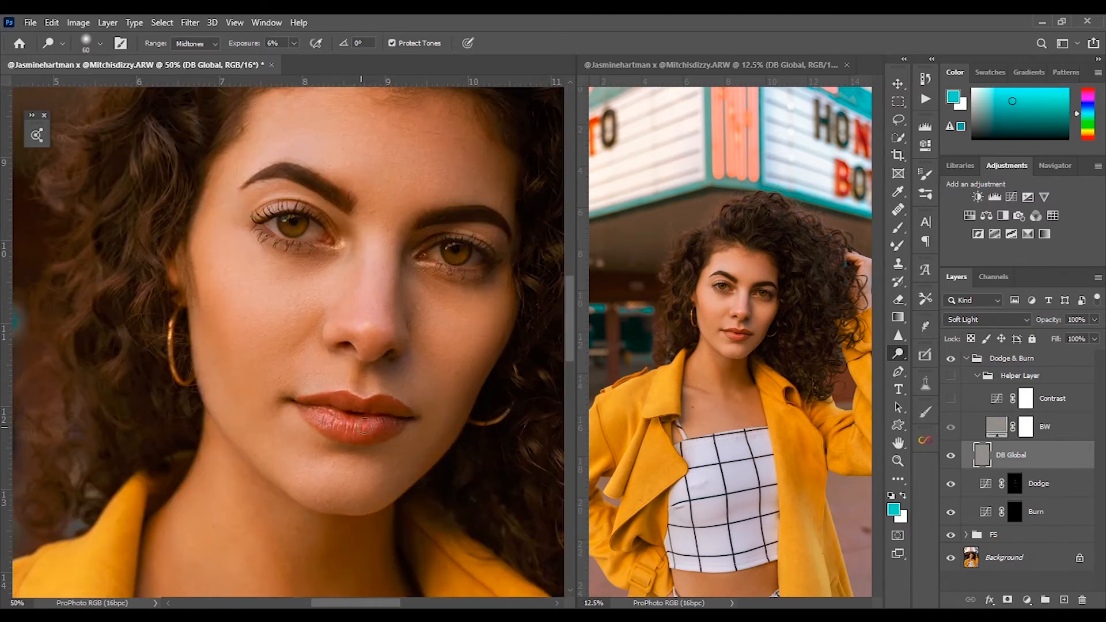
key(bracketleft)
key(bracketleft)
key(bracketleft)
mouse_move(342, 391)
mouse_down()
mouse_move(314, 398)
mouse_move(327, 396)
mouse_up()
click(951, 456)
click(951, 456)
Dodge the lighter areas of the neck on DB Global with the brush at size 250 and smaller
key(ctrl+minus)
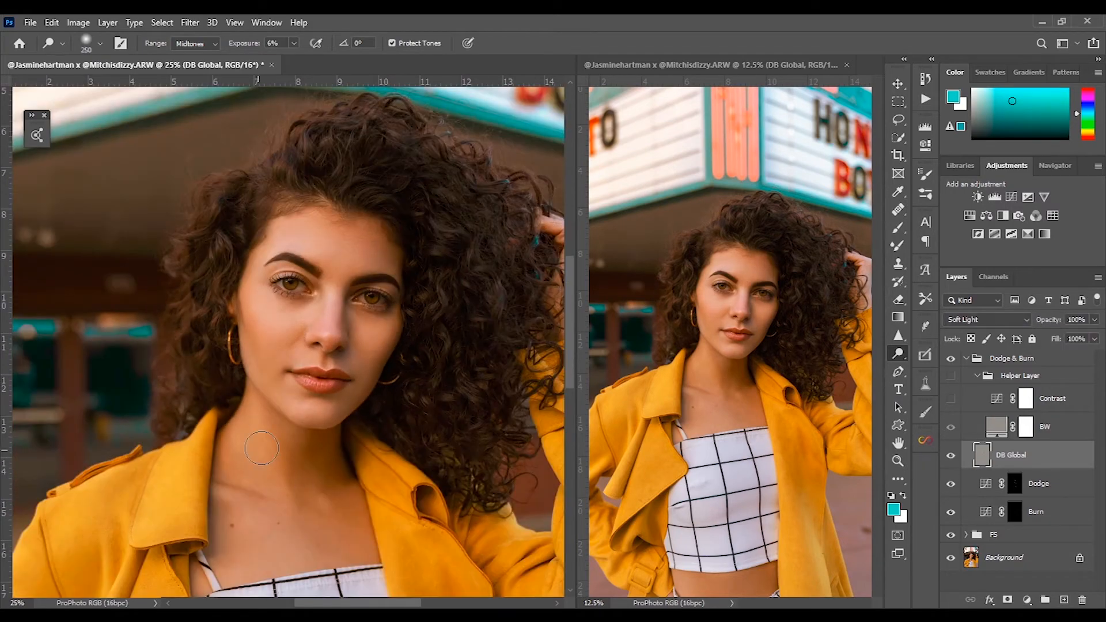
key(bracketleft)
key(bracketleft)
key(bracketleft)
key(bracketleft)
key(bracketleft)
key(bracketleft)
key(bracketleft)
Dodge the bare skin of the midriff below the checked top with the brush enlarged to size 600
key(ctrl+minus)
key(ctrl+minus)
key(ctrl+minus)
key(ctrl+plus)
key(ctrl+plus)
drag(276, 467, 291, 299)
key(bracketright)
key(bracketright)
key(bracketright)
key(bracketright)
key(bracketright)
key(bracketright)
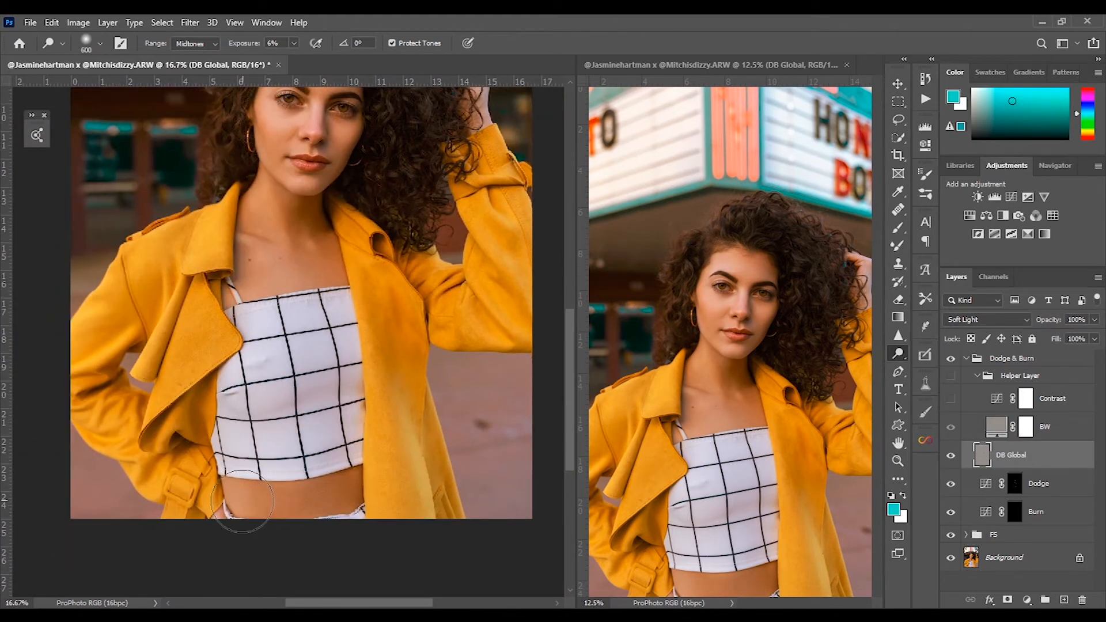
Add a second DB Global layer above the first one with the recorded action
key(ctrl+minus)
key(ctrl+plus)
key(ctrl+plus)
key(ctrl+plus)
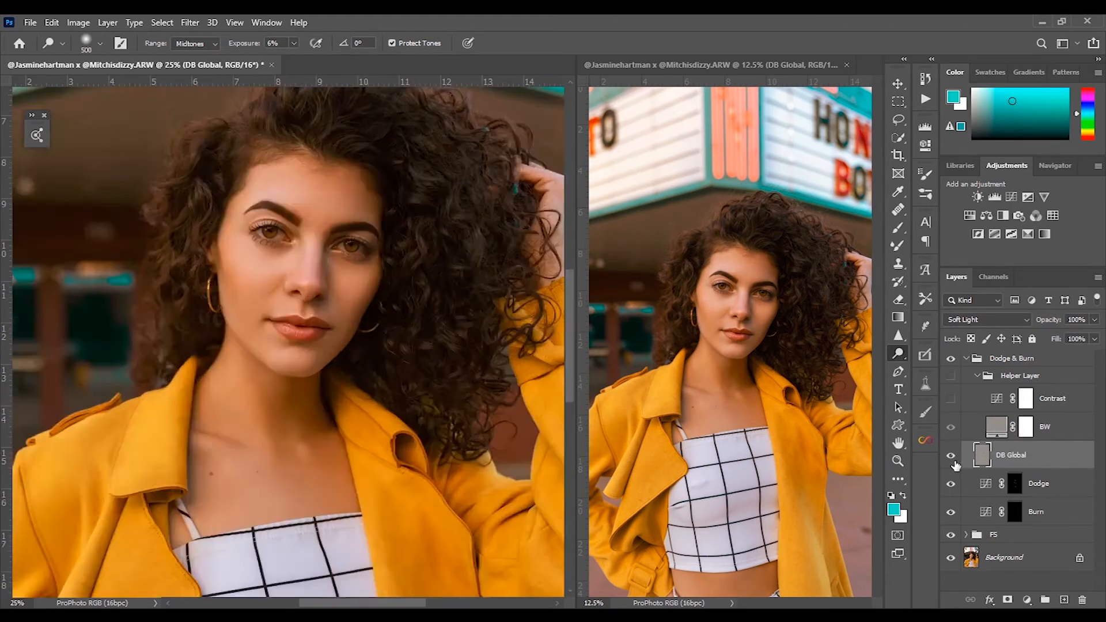
click(926, 100)
click(829, 465)
click(925, 99)
Dodge the iris of the eye nearer the hoop earring on the upper DB Global layer with the brush reduced to size 35
key(ctrl+plus)
key(ctrl+plus)
key(ctrl+plus)
key(ctrl+plus)
key(bracketleft)
key(bracketleft)
key(bracketleft)
key(bracketleft)
key(bracketleft)
key(bracketleft)
mouse_move(280, 127)
mouse_down()
mouse_move(304, 321)
mouse_move(303, 497)
mouse_up()
key(ctrl+plus)
key(ctrl+plus)
key(ctrl+minus)
key(bracketleft)
key(bracketleft)
key(bracketleft)
key(bracketleft)
key(bracketleft)
key(bracketleft)
key(bracketleft)
key(bracketleft)
key(bracketleft)
key(bracketleft)
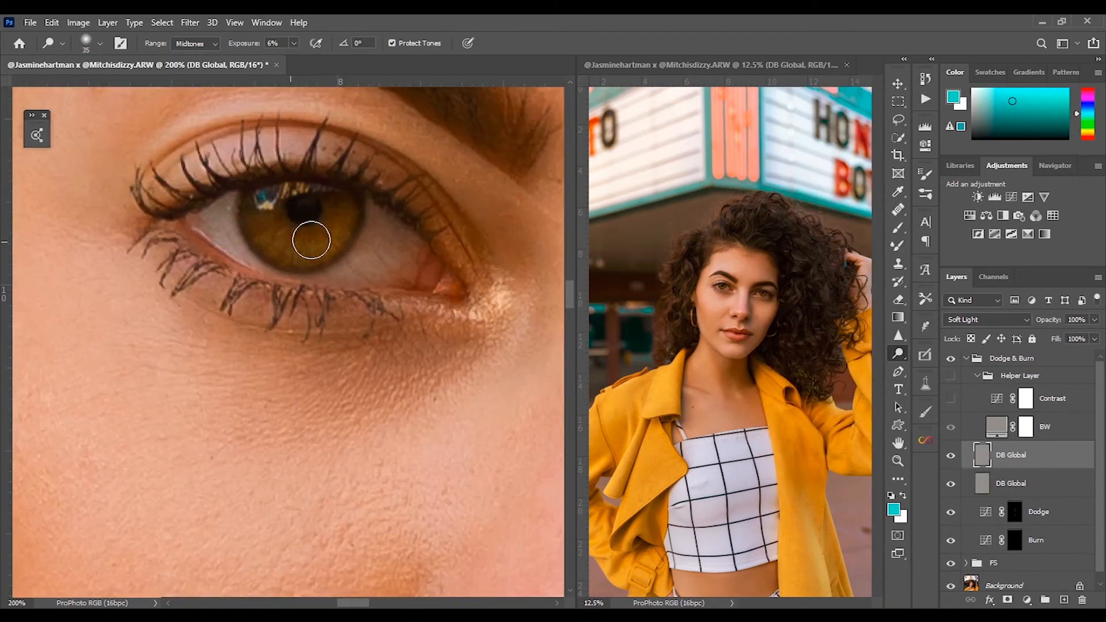
Dodge the white of the same eye on both sides of the iris with the brush reduced to about size 20
key(bracketleft)
key(bracketleft)
key(bracketleft)
key(bracketright)
key(bracketright)
key(bracketleft)
key(bracketleft)
mouse_move(383, 222)
mouse_down()
mouse_move(403, 252)
mouse_move(377, 247)
mouse_move(387, 268)
mouse_move(384, 230)
mouse_up()
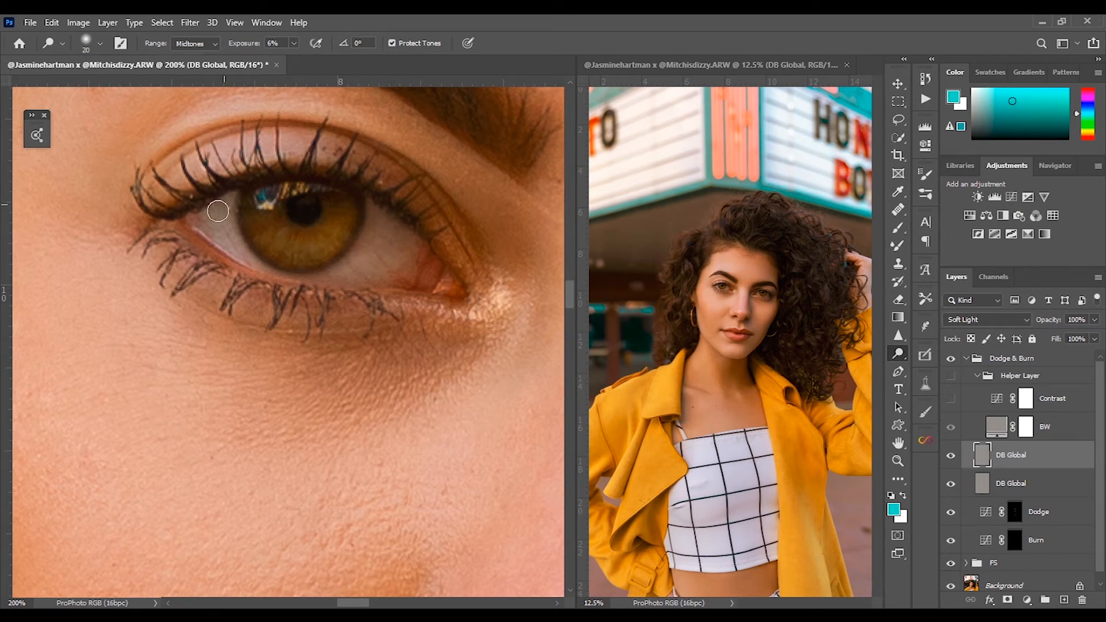
key(bracketright)
key(bracketright)
key(bracketleft)
Dodge the iris and white of the other eye with the brush at size 20 to 30, and toggle the upper DB Global to compare
scroll(345, 362, right, 5)
key(bracketleft)
mouse_move(473, 297)
mouse_down()
mouse_move(454, 326)
mouse_move(467, 341)
mouse_up()
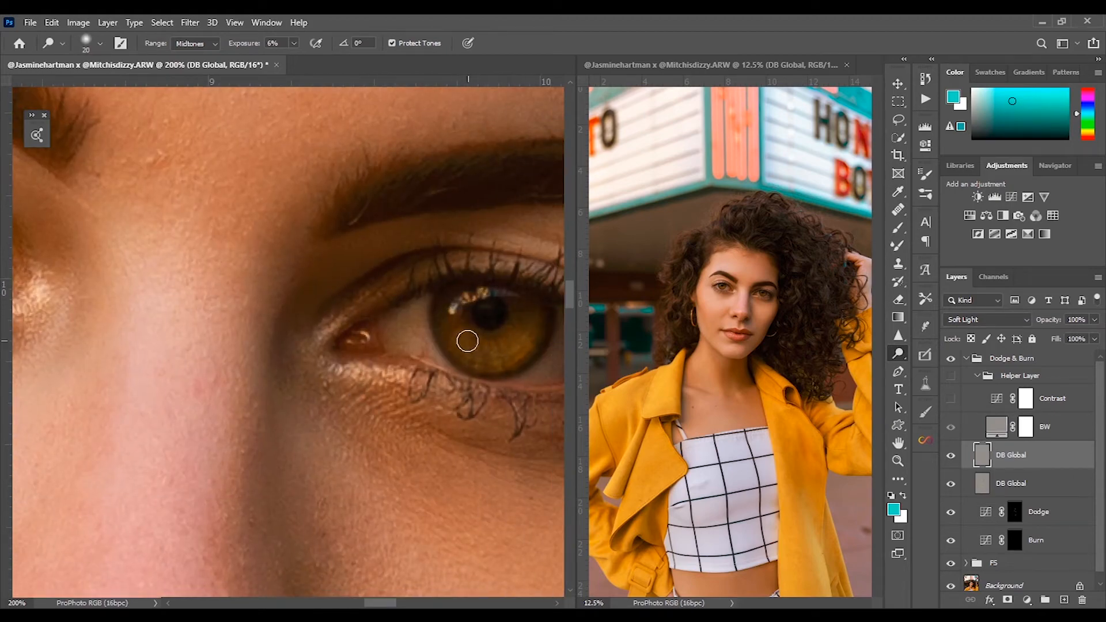
scroll(403, 328, right, 5)
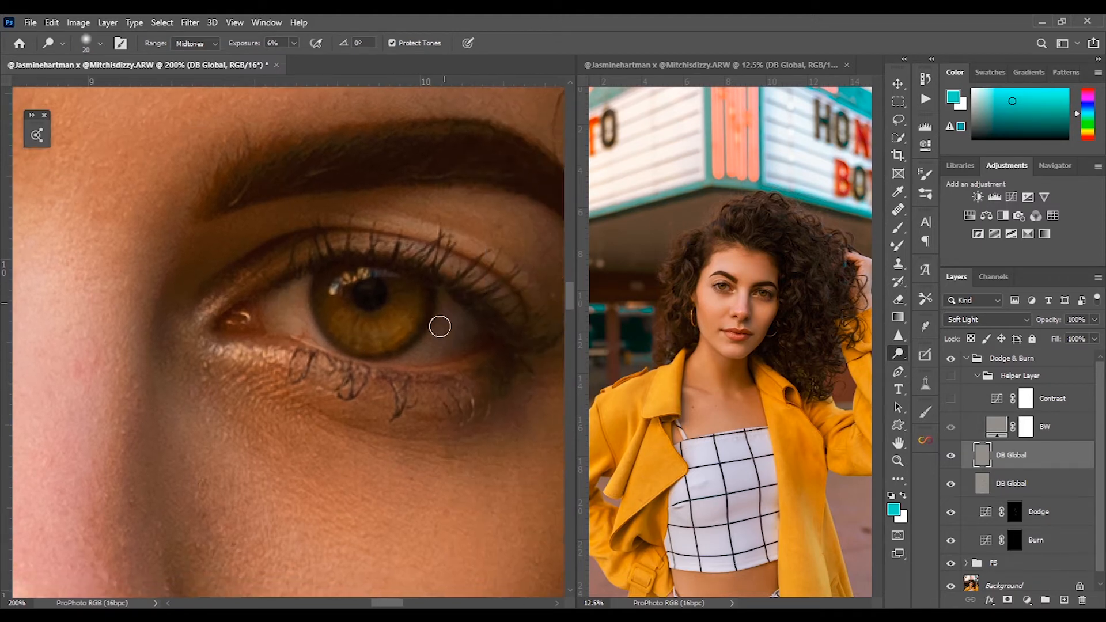
scroll(397, 308, right, 3)
key(bracketright)
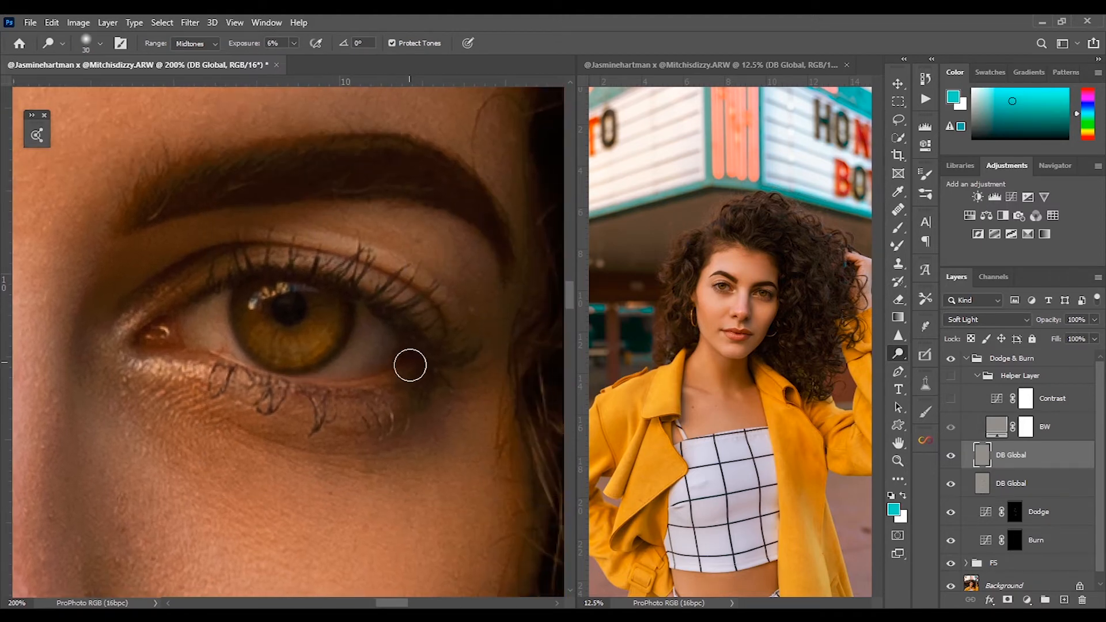
drag(137, 352, 492, 480)
key(bracketleft)
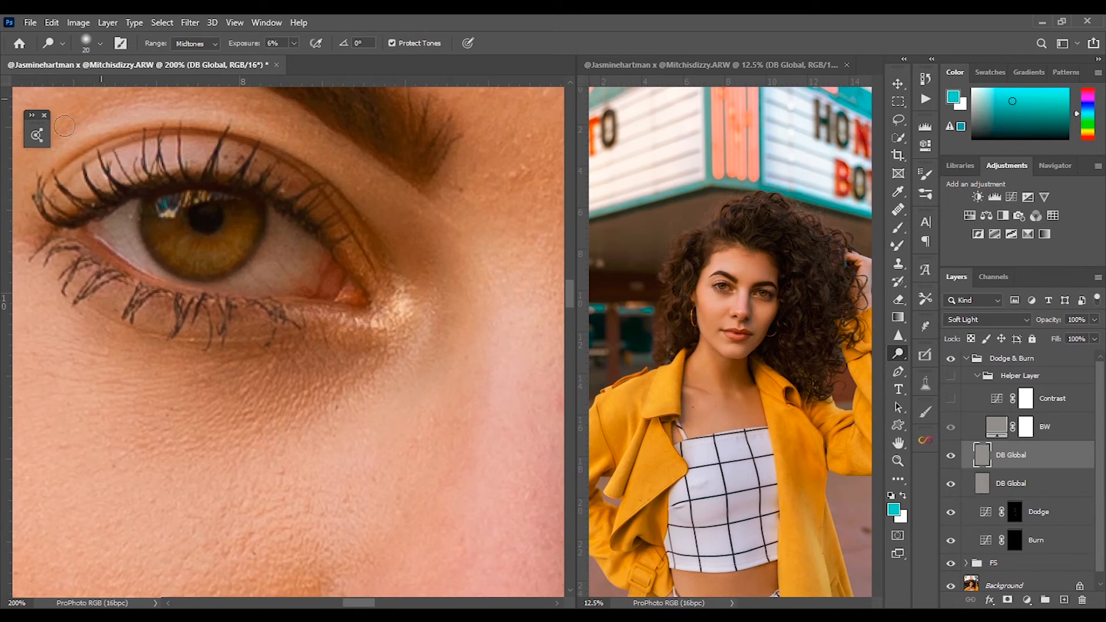
key(ctrl+minus)
click(951, 458)
click(951, 458)
key(ctrl+minus)
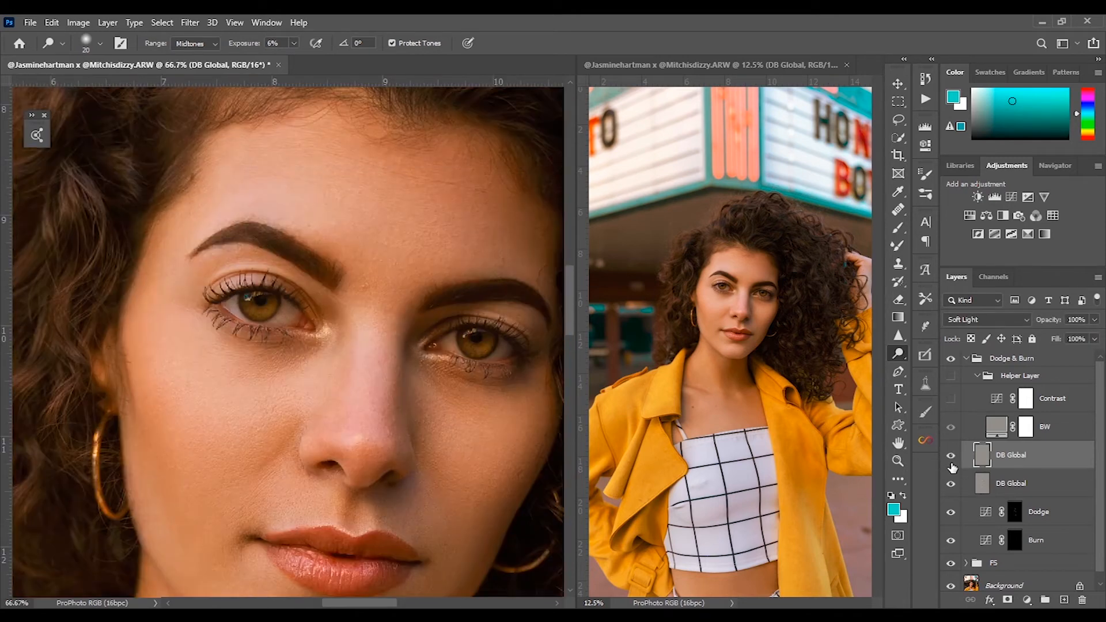
Burn the outer rims of both irises using the Burn tool at size 7 and 11% exposure
key(bracketright)
key(shift+o)
key(ctrl+plus)
key(ctrl+plus)
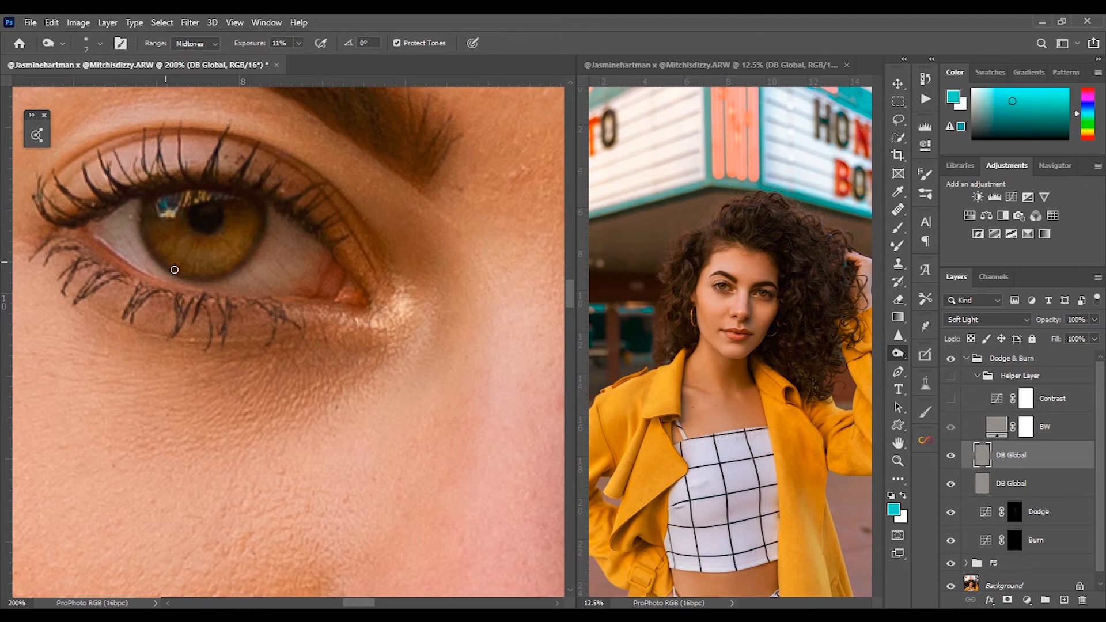
drag(271, 358, 35, 325)
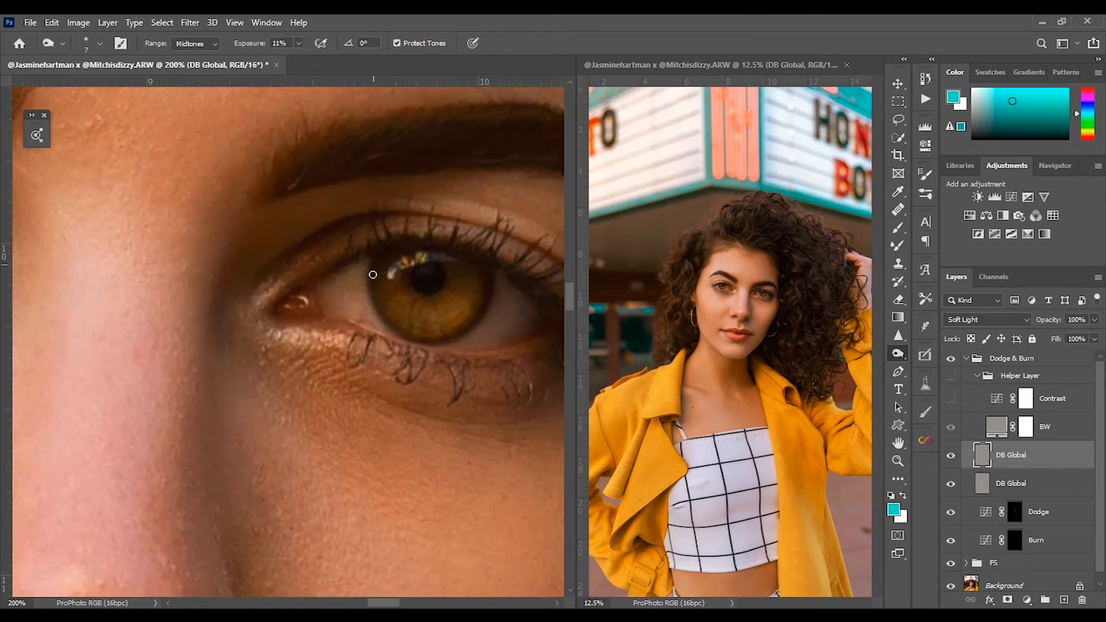
Burn the eyebrows on the upper DB Global layer with the brush reduced to size 5
key(ctrl+minus)
key(bracketleft)
key(bracketleft)
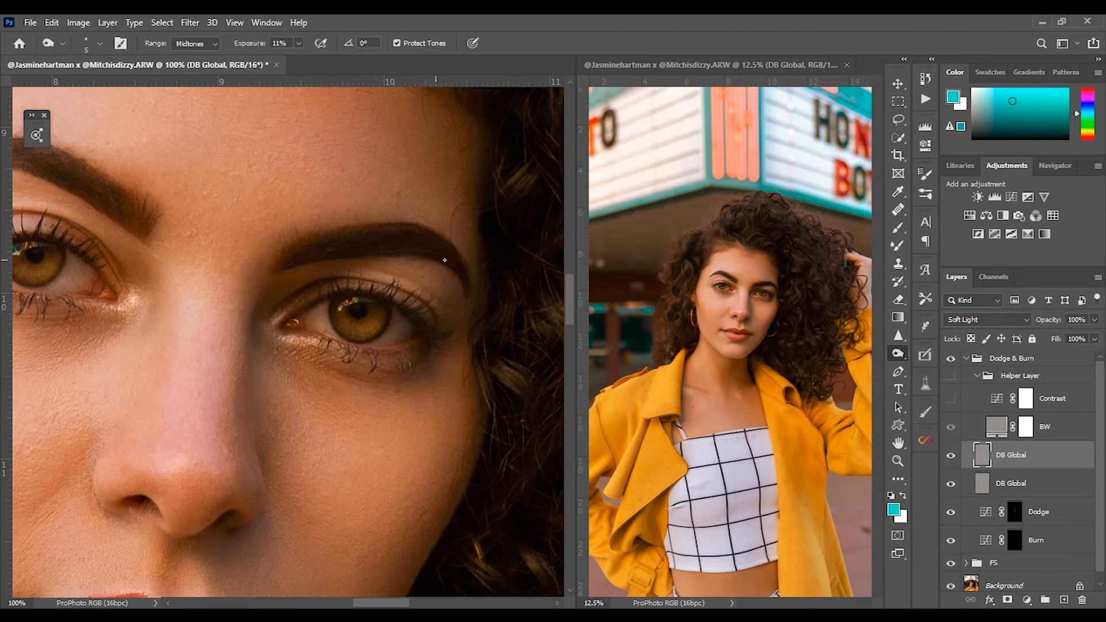
drag(142, 200, 293, 332)
key(ctrl+minus)
key(ctrl+minus)
key(ctrl+minus)
key(ctrl+minus)
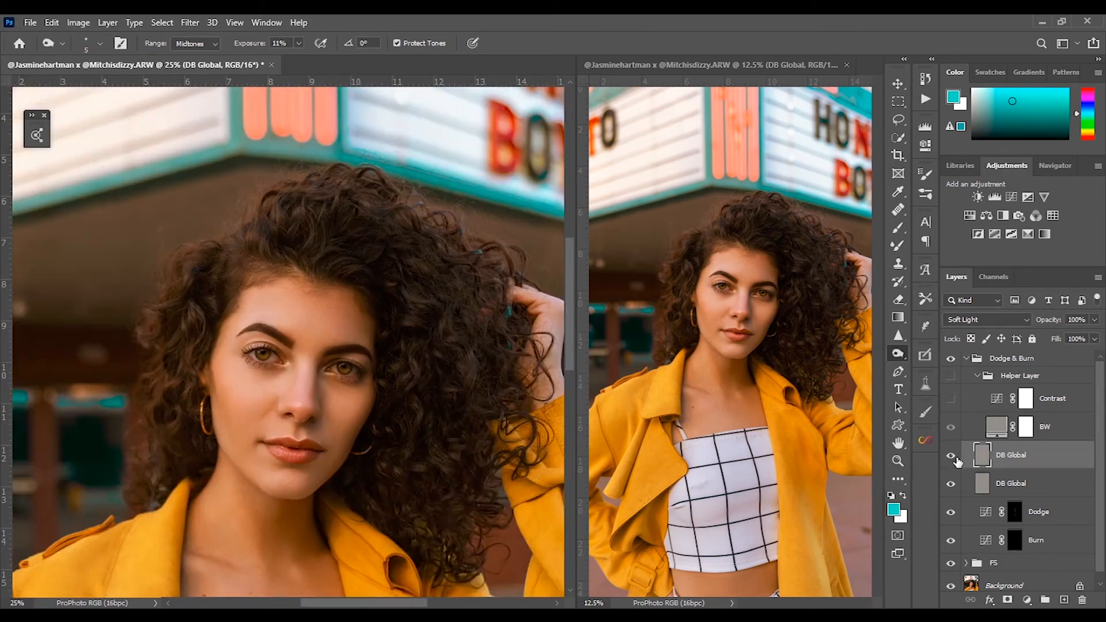
Add a third DB Global layer above the existing two with the recorded action
click(926, 99)
click(827, 467)
click(926, 99)
Burn the darker parts of the curly hair on the new DB Global layer with the brush enlarged to size 70
key(ctrl+plus)
key(ctrl+plus)
key(ctrl+minus)
key(bracketright)
key(bracketright)
key(bracketright)
key(bracketright)
key(bracketright)
key(bracketright)
key(bracketright)
key(bracketright)
key(bracketright)
key(bracketright)
key(bracketright)
key(bracketright)
key(bracketright)
key(bracketright)
key(bracketright)
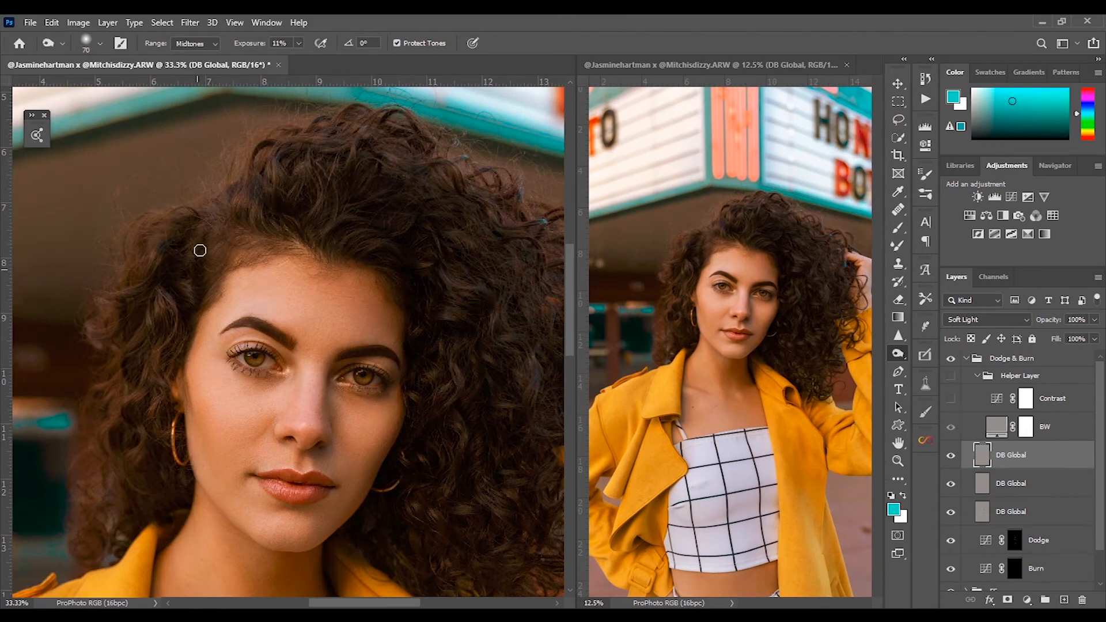
drag(504, 484, 329, 378)
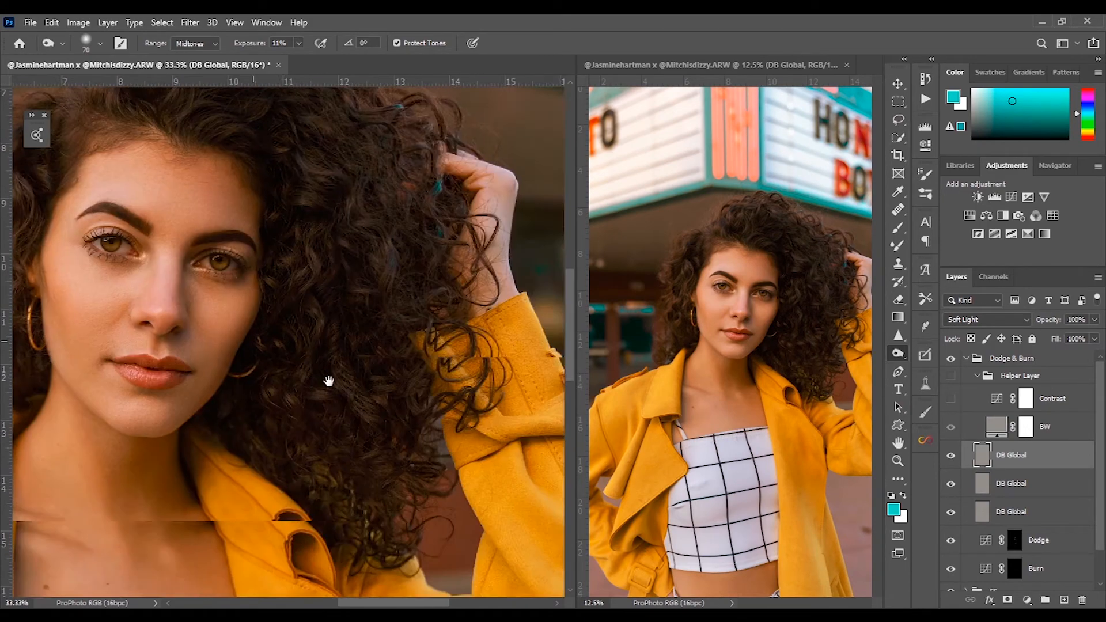
Dodge the lighter curls beside the face and on top of the head using the Dodge tool at size 80 and 6% exposure
key(shift+o)
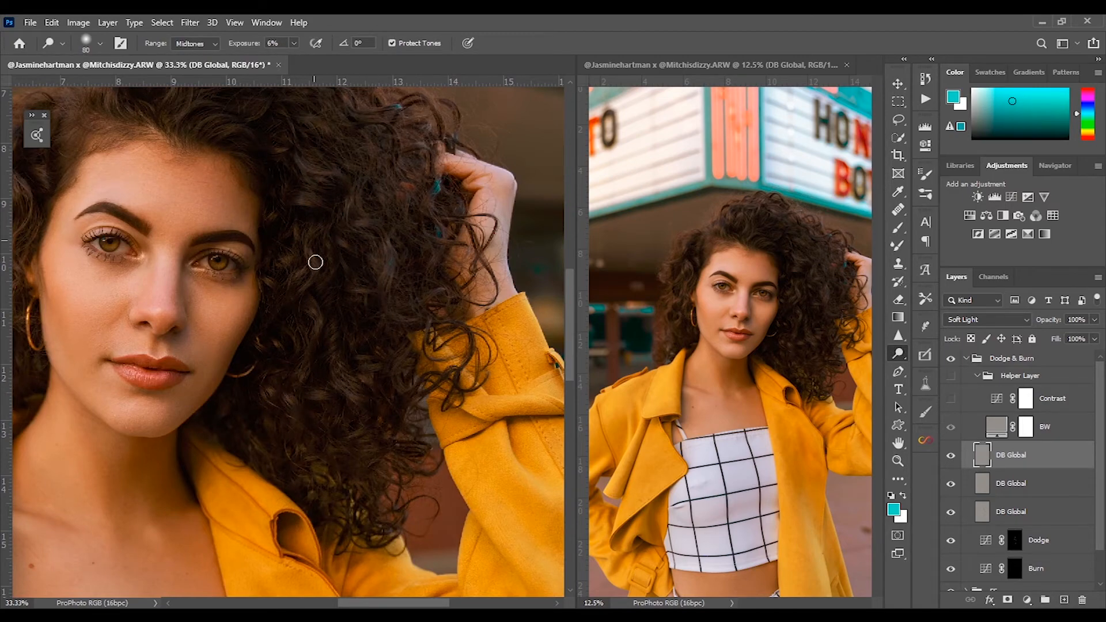
scroll(369, 231, up, 3)
scroll(369, 231, left, 1)
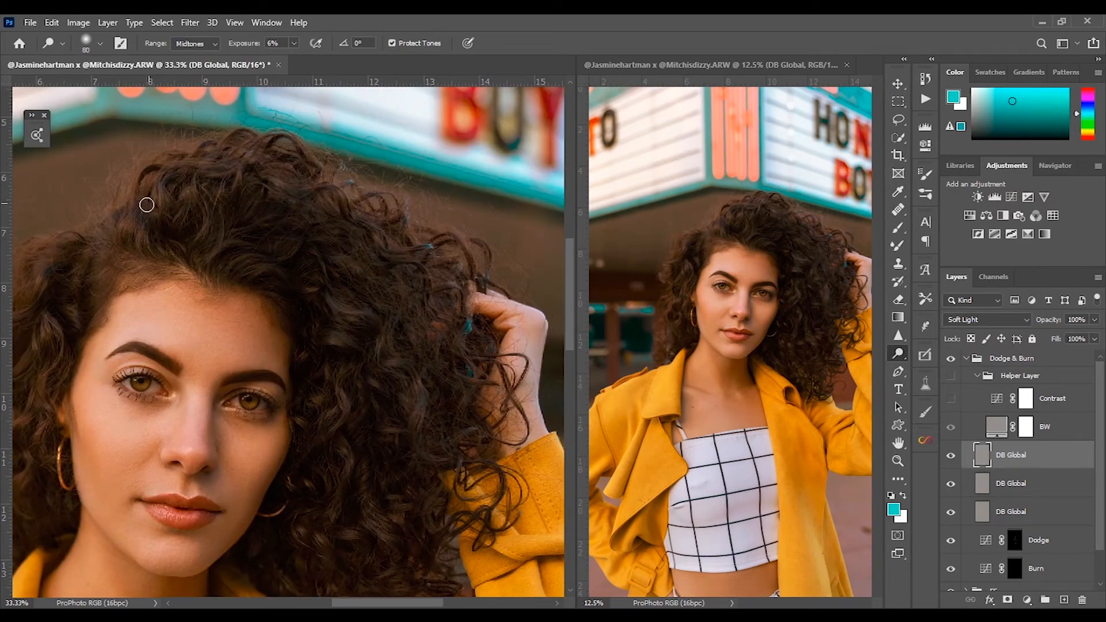
scroll(237, 157, down, 2)
scroll(190, 210, left, 3)
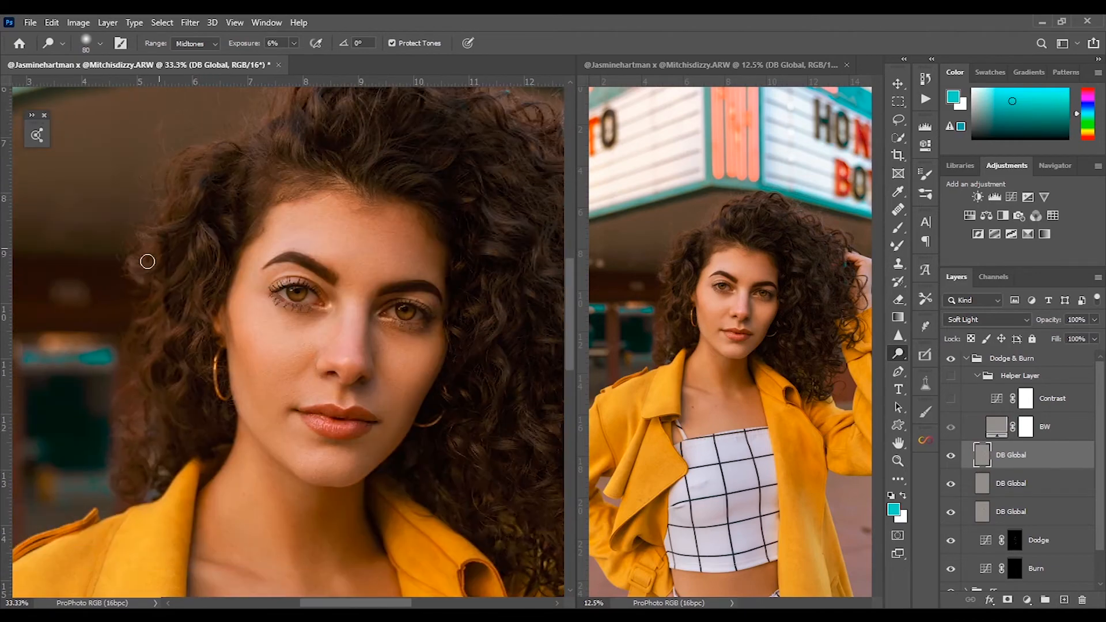
Compare the whole portrait with and without the top DB Global layer and the entire Dodge & Burn group
key(ctrl+minus)
key(ctrl+minus)
click(951, 457)
key(ctrl+minus)
click(950, 457)
click(966, 359)
click(967, 360)
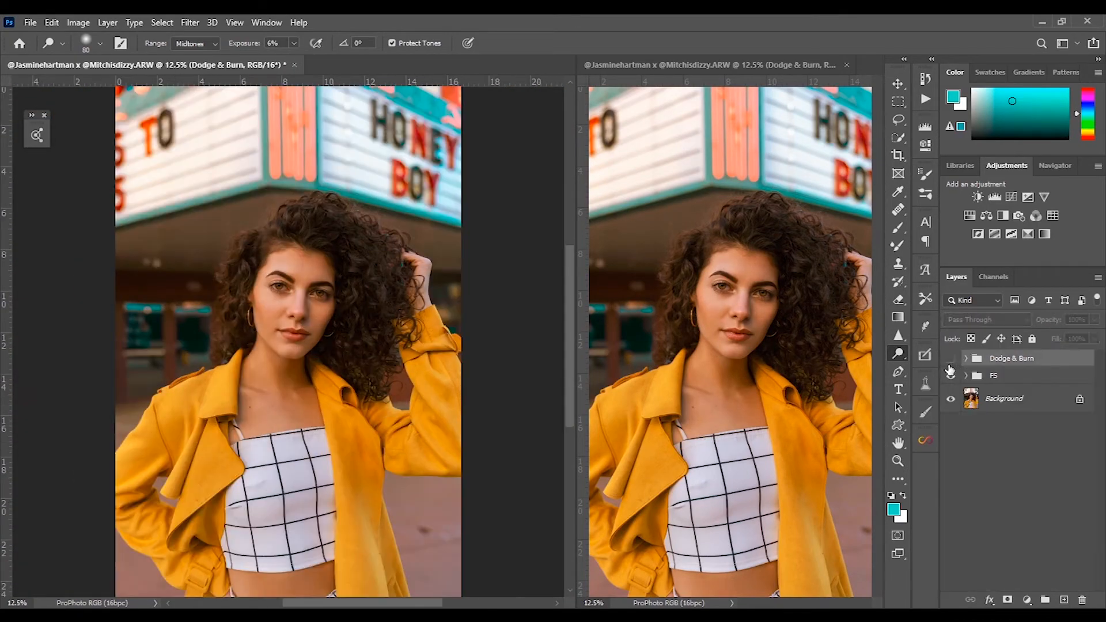
key(ctrl+plus)
key(ctrl+minus)
key(ctrl+minus)
click(967, 359)
click(966, 359)
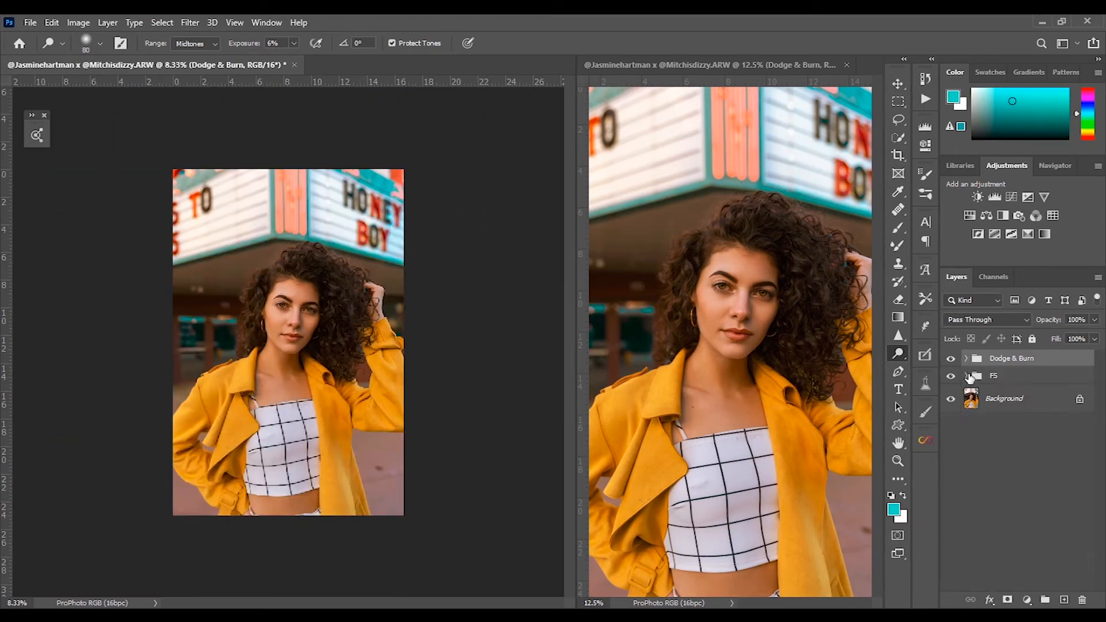
Add a Brightness/Contrast adjustment above the top DB Global layer and raise its brightness slightly
click(966, 359)
click(982, 455)
click(978, 197)
drag(786, 205, 810, 205)
click(887, 122)
Set the Brightness/Contrast layer's blend mode to Linear Dodge (Add) and invert its mask to black
click(987, 319)
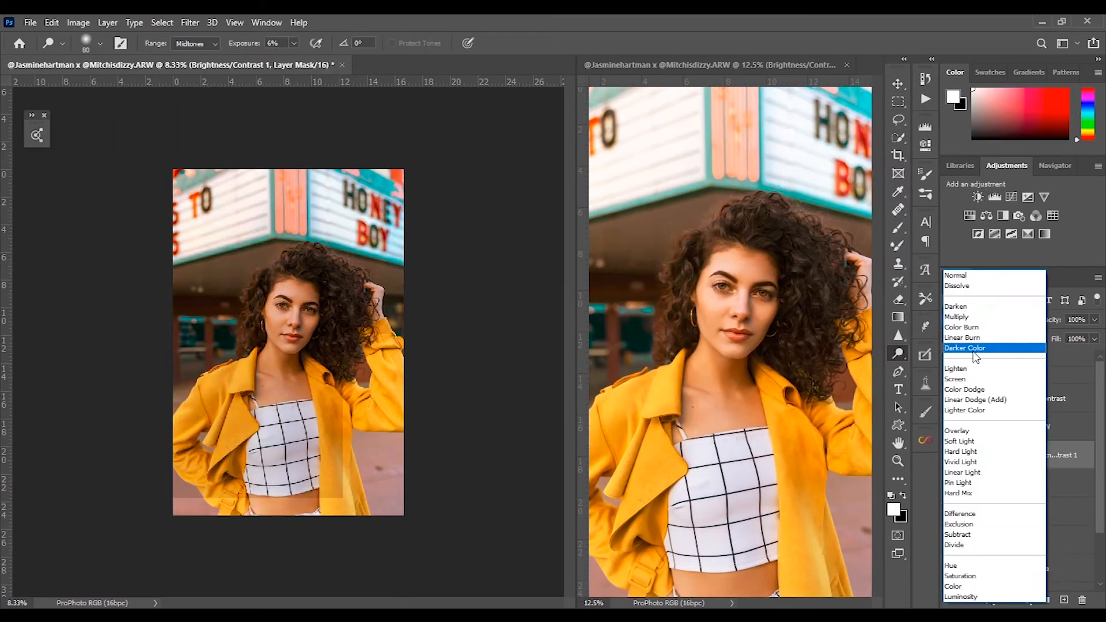
click(975, 395)
key(ctrl+i)
Paint white on the Brightness/Contrast mask over both irises with a 1% flow brush at size 40 and smaller, and toggle the layer to compare
key(ctrl+plus)
key(ctrl+plus)
key(ctrl+plus)
key(ctrl+plus)
key(ctrl+plus)
drag(286, 195, 434, 346)
key(ctrl+plus)
drag(440, 233, 347, 327)
key(b)
key(x)
key(x)
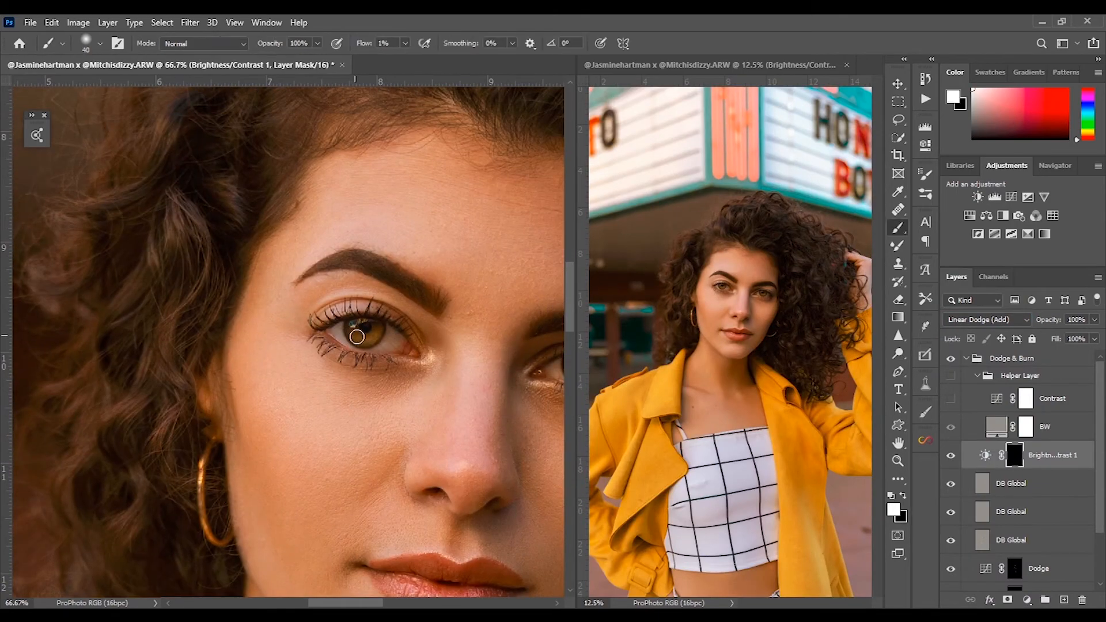
drag(427, 385, 247, 360)
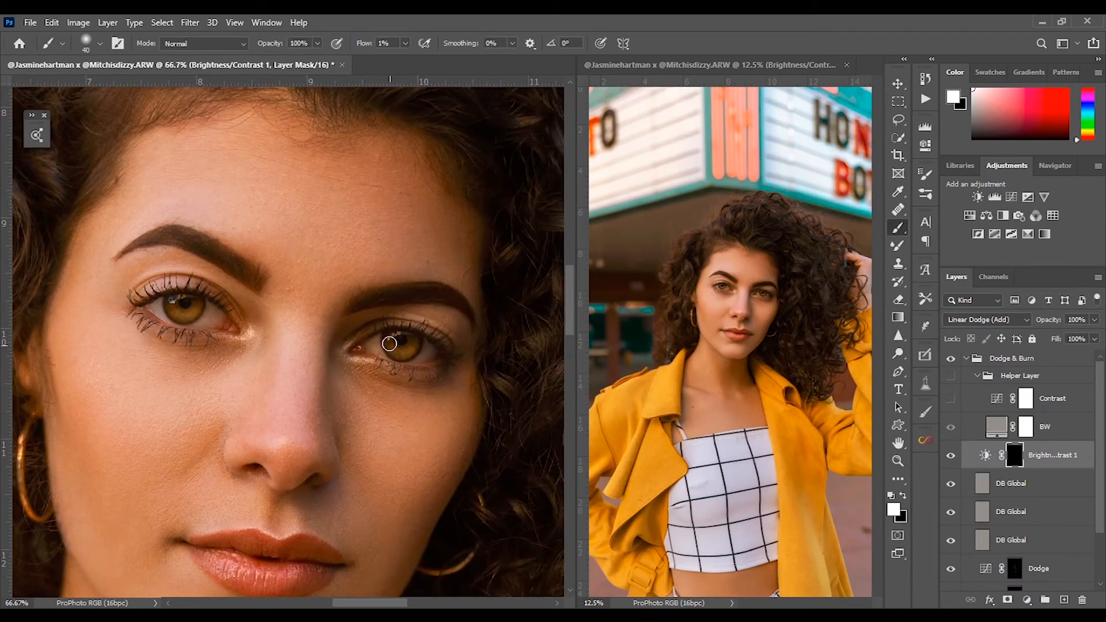
click(951, 458)
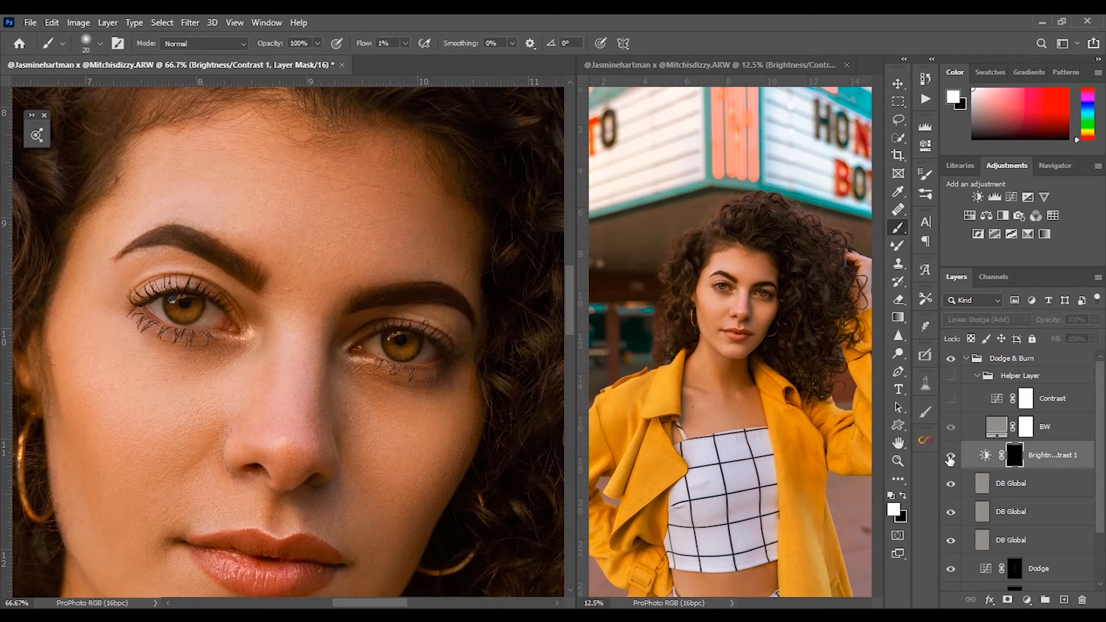
Create a new group above Dodge & Burn and add a Selective Color adjustment inside it
key(ctrl+0)
key(ctrl+minus)
key(ctrl+minus)
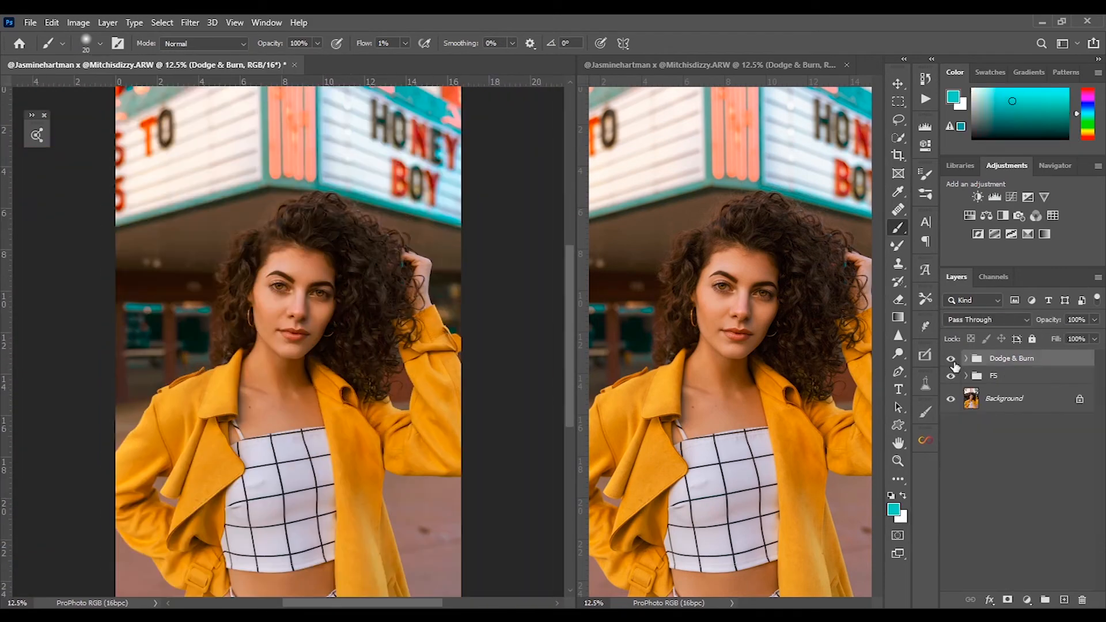
key(ctrl+minus)
key(ctrl+plus)
click(1045, 600)
click(967, 358)
click(1028, 234)
Mask the Selective Color layer to the woman with Select and Mask, leaving the edge without feather
key(m)
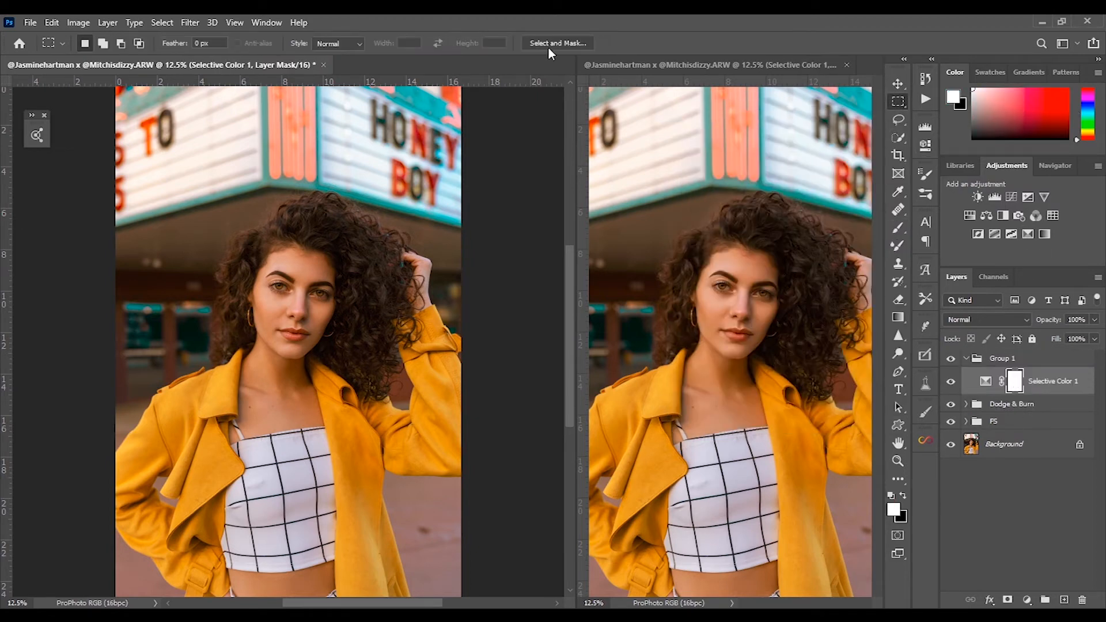
click(555, 42)
click(512, 241)
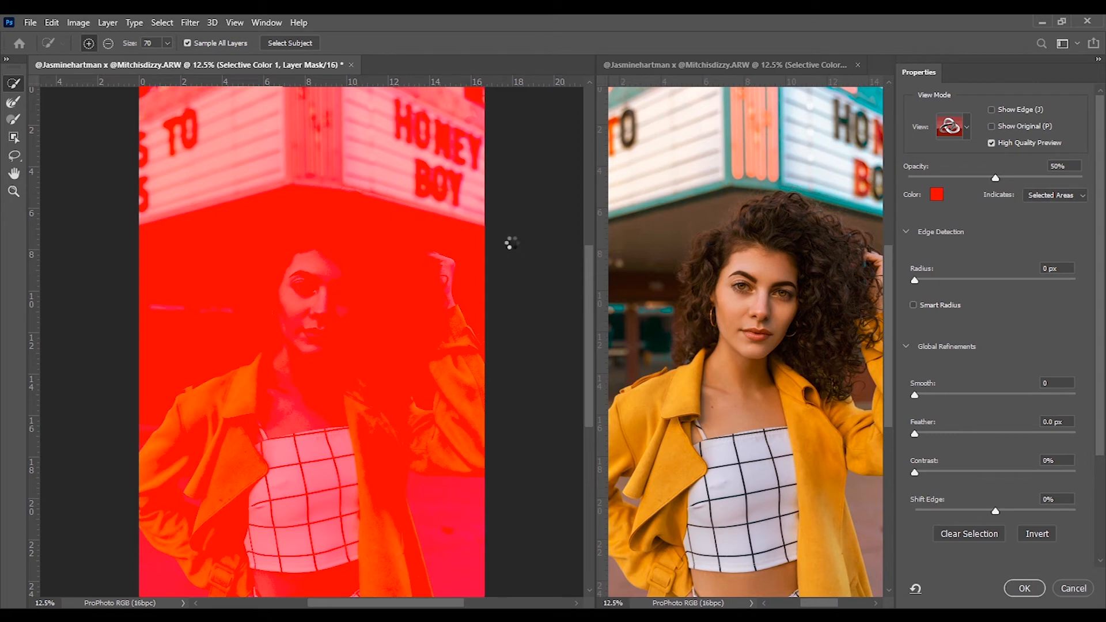
drag(940, 472, 917, 468)
click(938, 397)
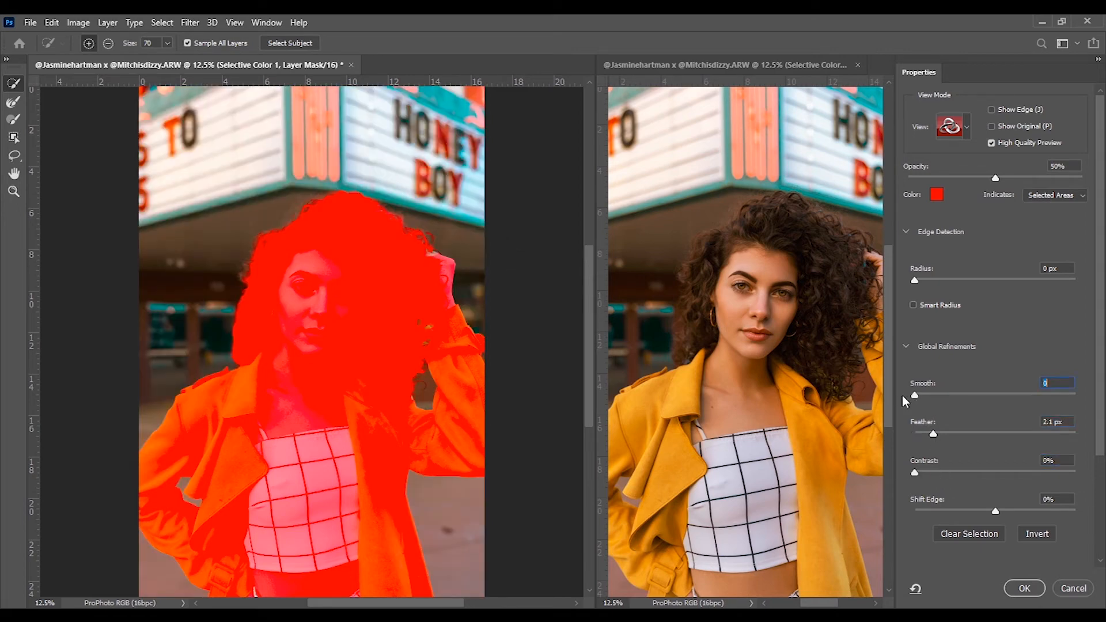
drag(933, 434, 914, 434)
click(1020, 586)
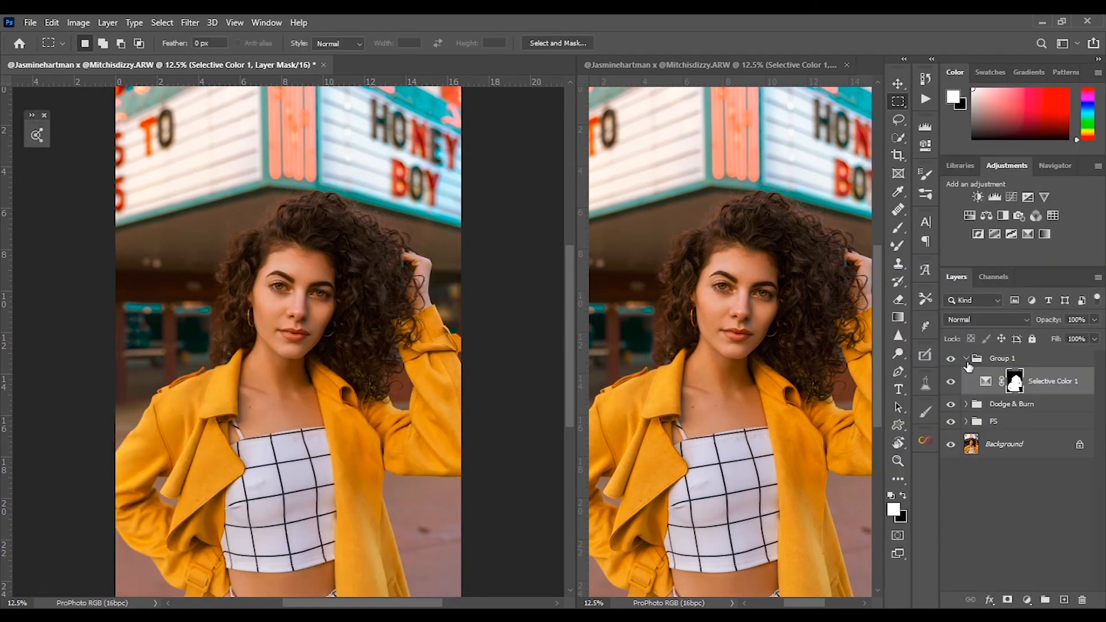
Close the second document window and set the Selective Color Reds to cyan -15, magenta -11, yellow -30 and black -27
double_click(986, 382)
key(ctrl+w)
mouse_move(787, 212)
mouse_down()
mouse_move(763, 218)
mouse_move(803, 223)
mouse_move(770, 216)
mouse_move(780, 217)
mouse_up()
click(805, 233)
click(792, 237)
drag(786, 266, 757, 294)
drag(781, 213, 787, 247)
Set the Selective Color Yellows to cyan -10 and black +21, toggling the adjustment to compare
click(773, 182)
click(777, 194)
click(806, 236)
click(868, 423)
click(868, 423)
mouse_move(785, 292)
mouse_down()
mouse_move(821, 296)
mouse_move(807, 293)
mouse_up()
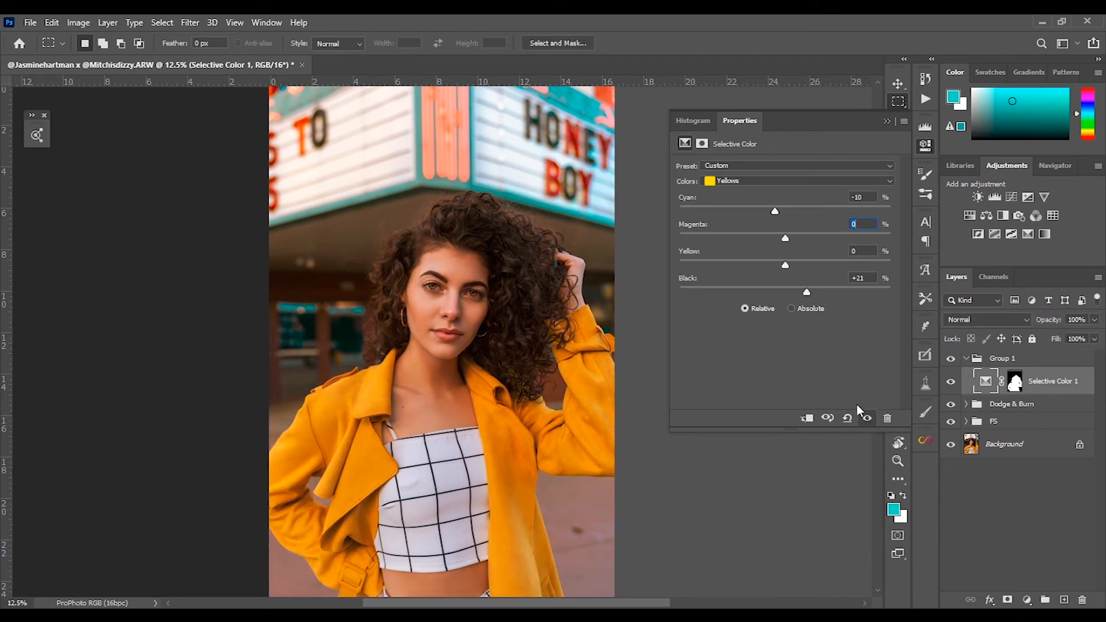
Return to the Selective Color Reds and toggle the adjustment to compare the skin tones across the whole image
click(776, 181)
click(775, 195)
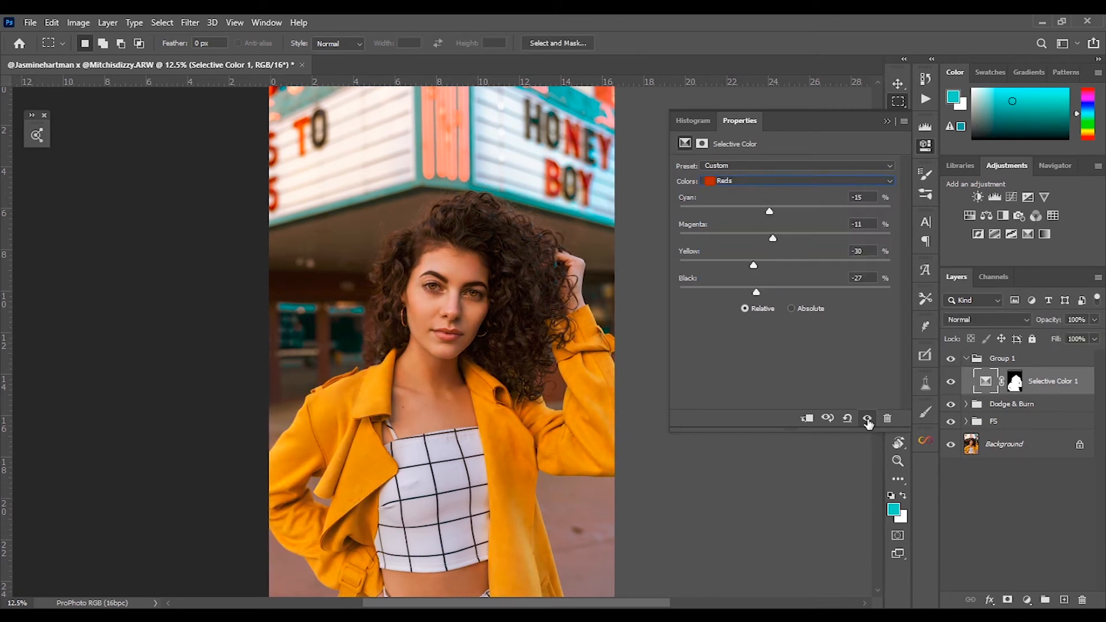
key(ctrl+minus)
click(867, 419)
click(867, 419)
click(867, 419)
click(868, 421)
Set the Selective Color Blues to cyan +1, magenta -13 and yellow -91, and switch to another color range
click(795, 181)
click(766, 233)
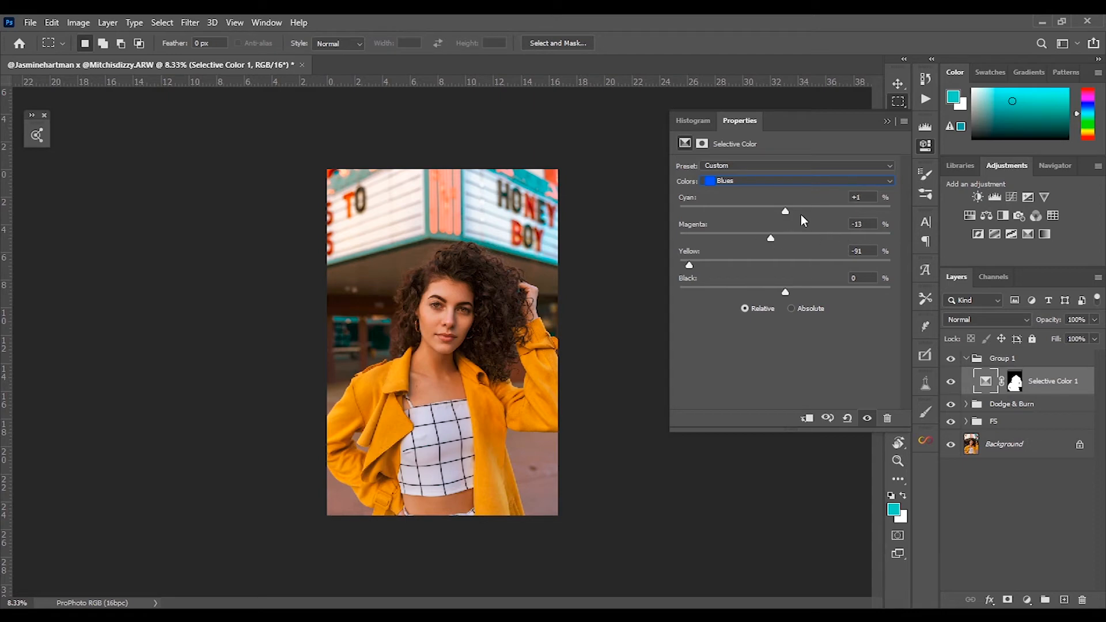
click(736, 181)
click(742, 215)
Add a second Selective Color adjustment layer and copy the woman's mask onto it
click(1028, 234)
drag(1014, 412, 1015, 383)
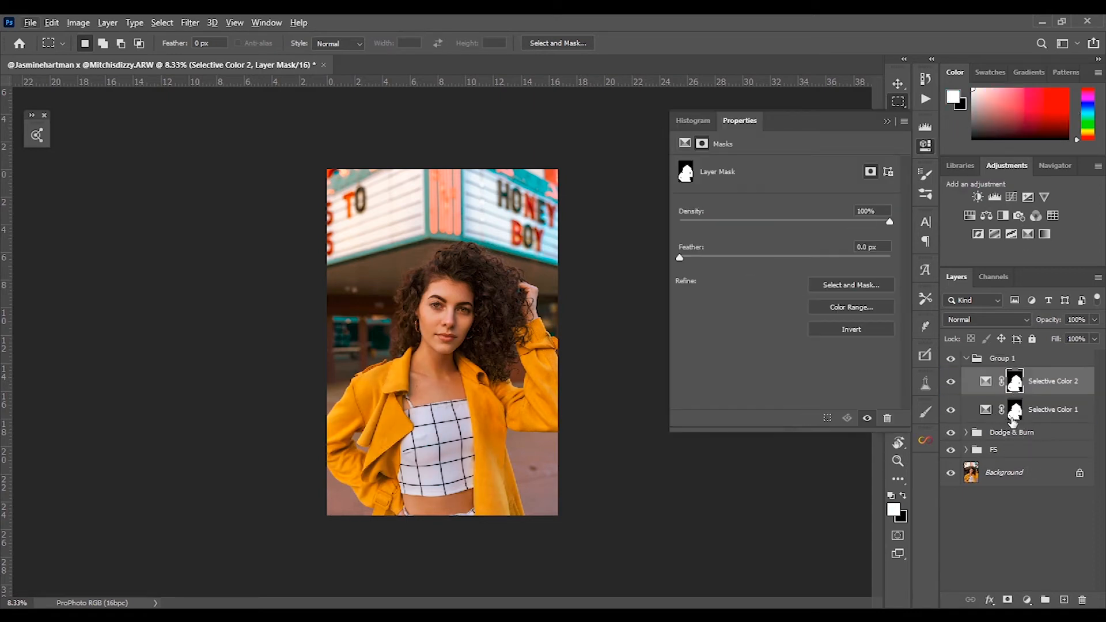
Paint black on the Selective Color 1 mask over the raised sleeve with a 200 px brush at 48% flow
click(1014, 416)
scroll(444, 343, up, 2)
scroll(441, 387, down, 2)
scroll(440, 390, up, 1)
key(b)
key(x)
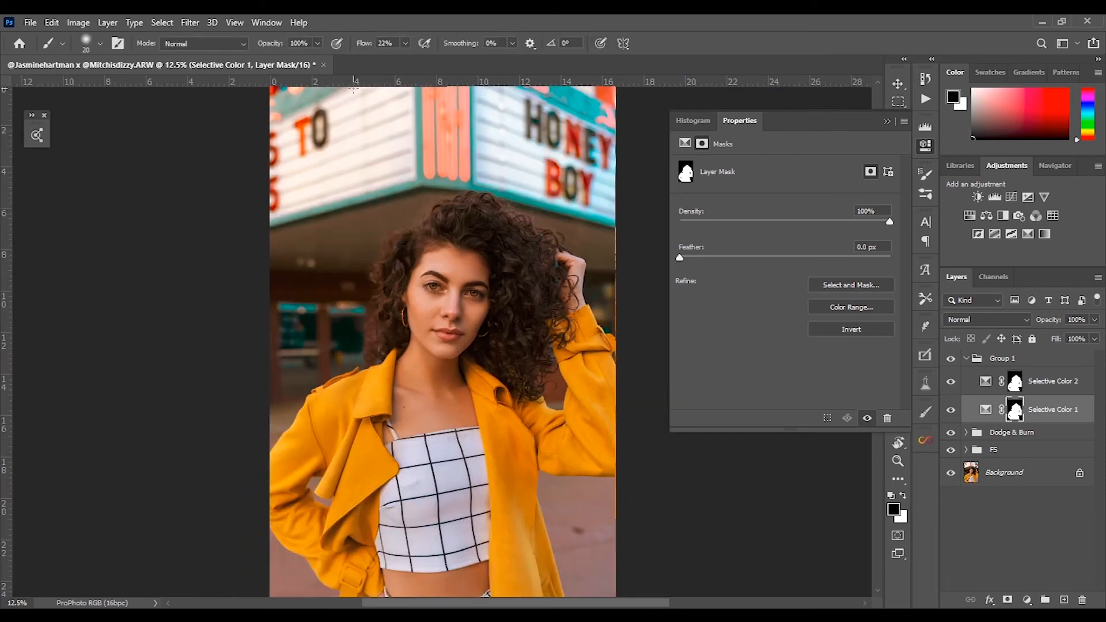
key(bracketright)
key(bracketright)
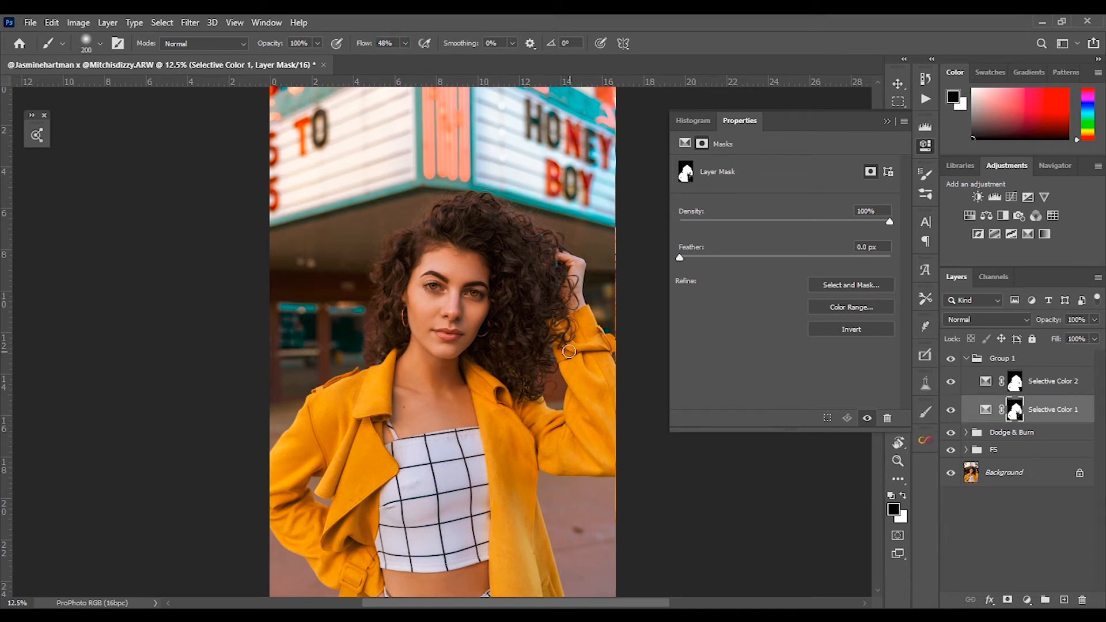
Compare Selective Color 1 on and off, and continue painting its mask black over the yellow jacket
click(953, 411)
click(953, 411)
click(987, 411)
click(1013, 414)
key(bracketright)
key(bracketright)
key(bracketright)
key(bracketright)
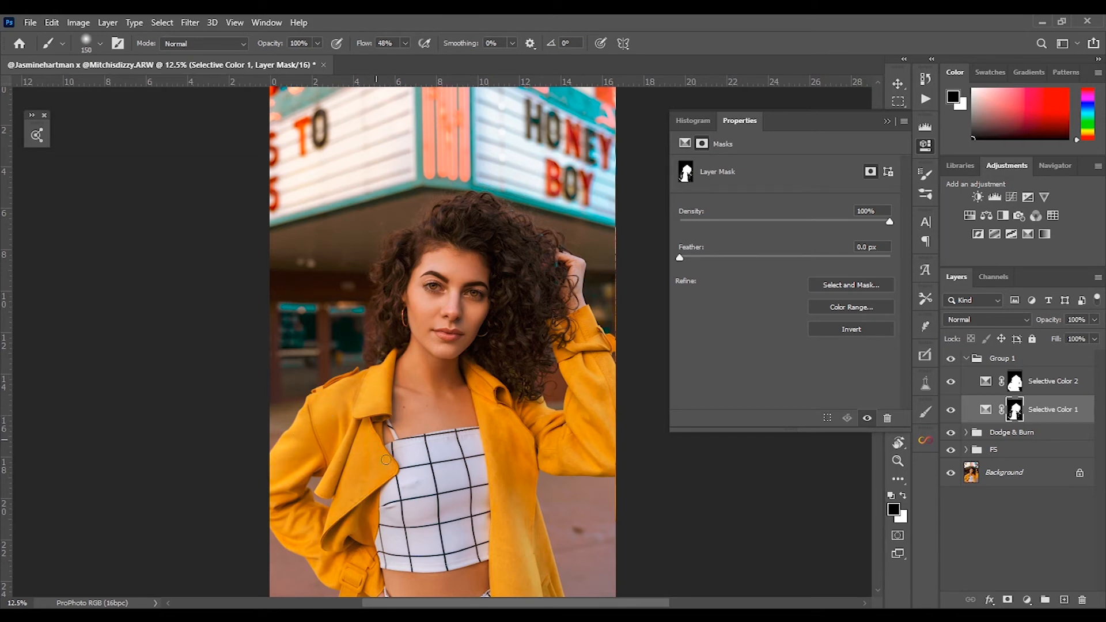
drag(366, 561, 368, 409)
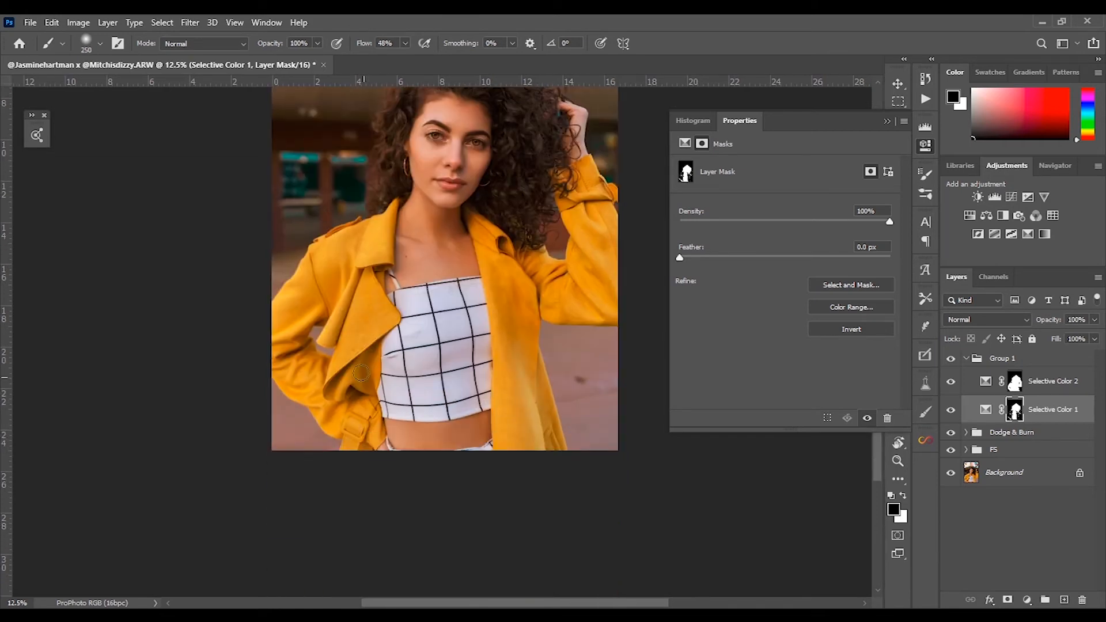
Inspect the Selective Color 1 mask on its own and set the brush to 51% hardness and 70% flow
alt+click(1015, 411)
alt+click(1016, 412)
mouse_move(360, 47)
mouse_down()
mouse_move(370, 48)
mouse_move(361, 50)
mouse_up()
right_click(421, 329)
drag(493, 365, 541, 365)
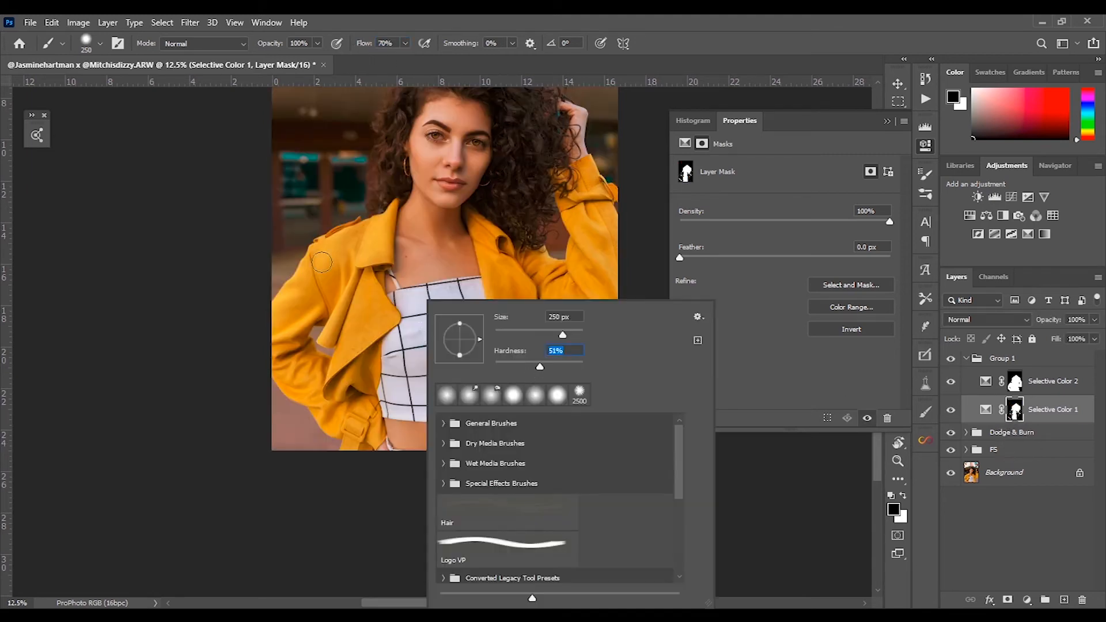
key(Return)
Paint the mask black along the lapel edge beside the checked top with a small brush of about 90 px
key(ctrl+plus)
key(ctrl+plus)
key(ctrl+plus)
key(bracketleft)
key(bracketleft)
key(bracketleft)
key(bracketleft)
key(bracketleft)
key(bracketleft)
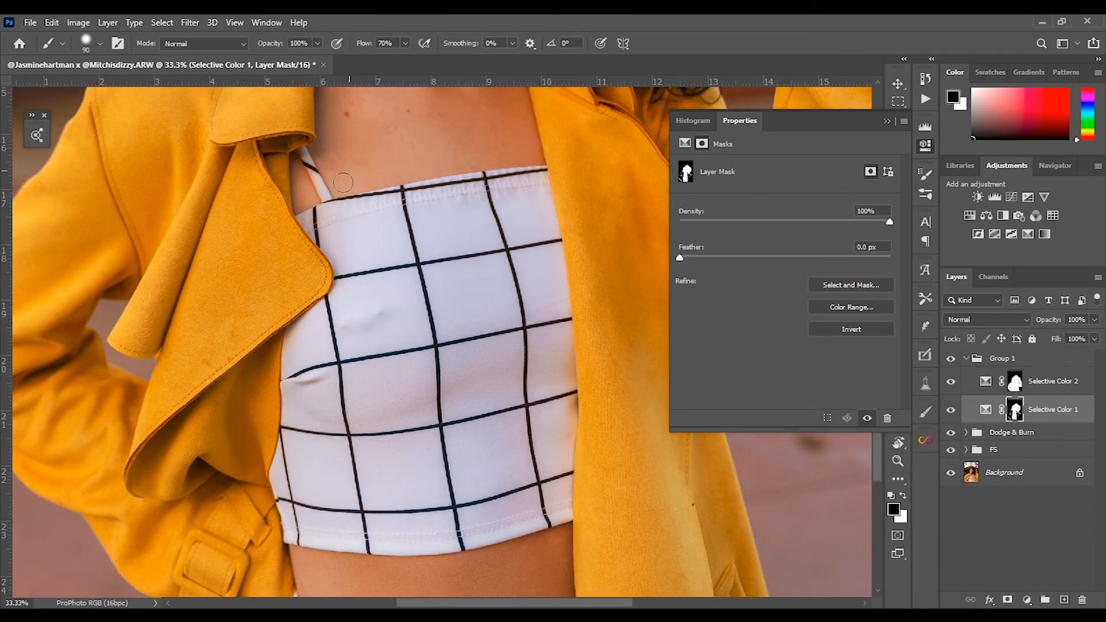
drag(204, 483, 263, 297)
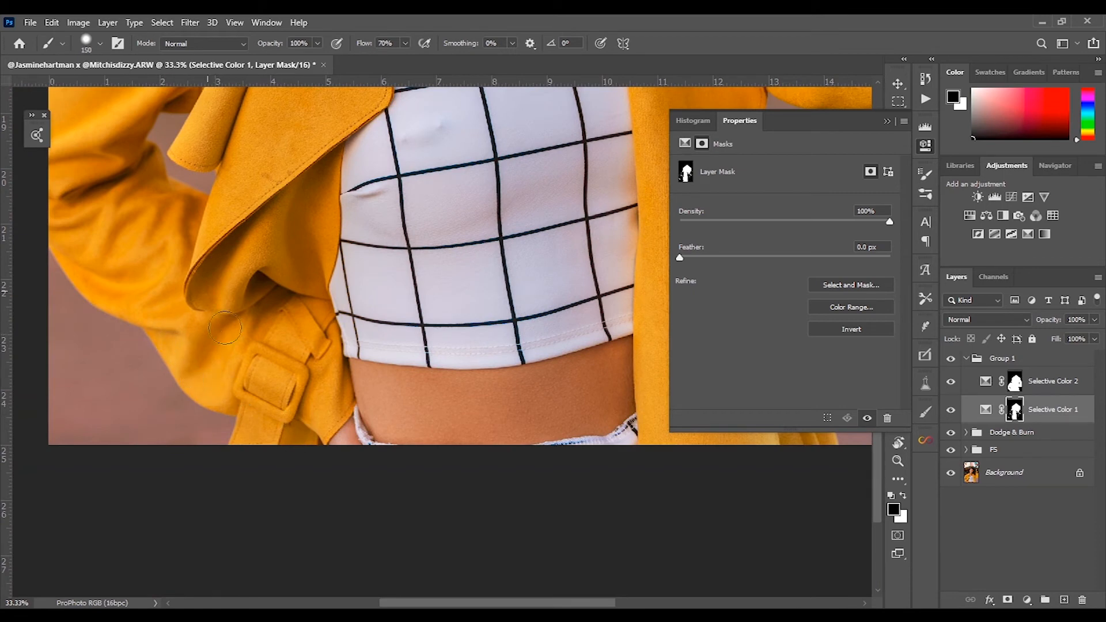
Mask out the lowered sleeve, cuff and jacket front by painting black with a brush enlarged to 300 px
drag(154, 291, 320, 392)
key(bracketright)
key(bracketright)
key(bracketright)
key(bracketright)
drag(269, 130, 200, 253)
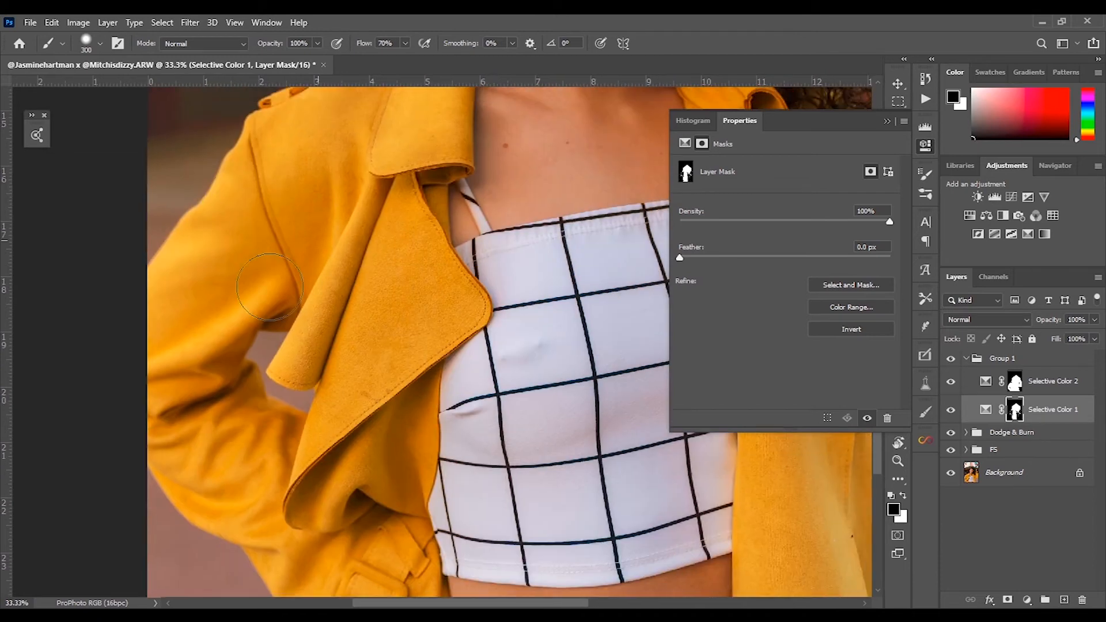
drag(257, 168, 206, 382)
Refine the mask along the collar next to the neck and chest with a 100 px brush
key(bracketleft)
key(bracketleft)
key(bracketleft)
key(bracketleft)
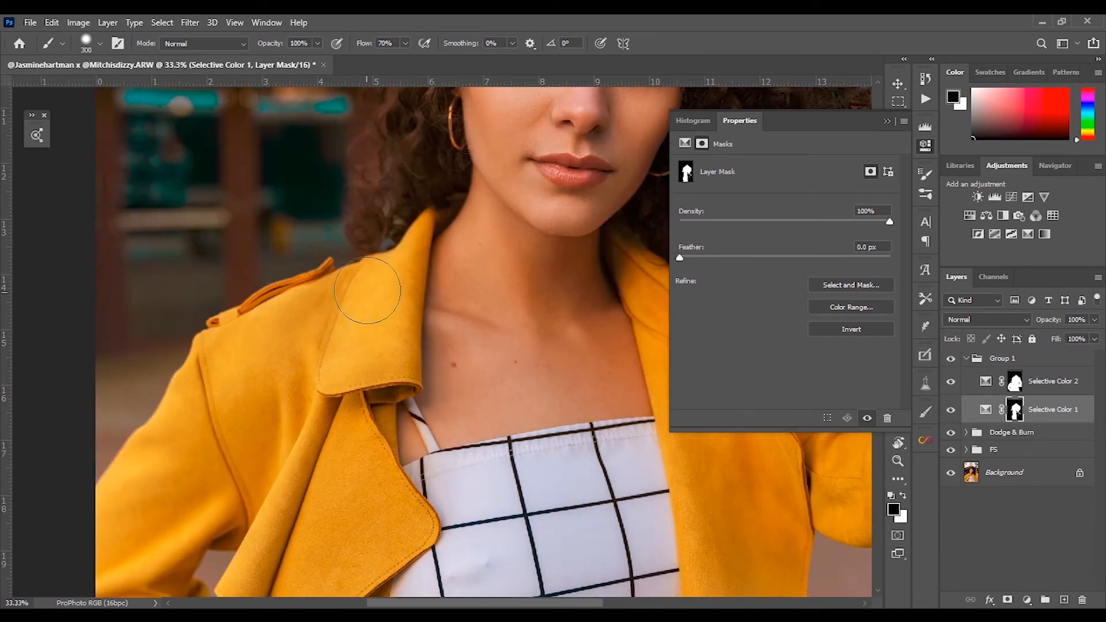
key(x)
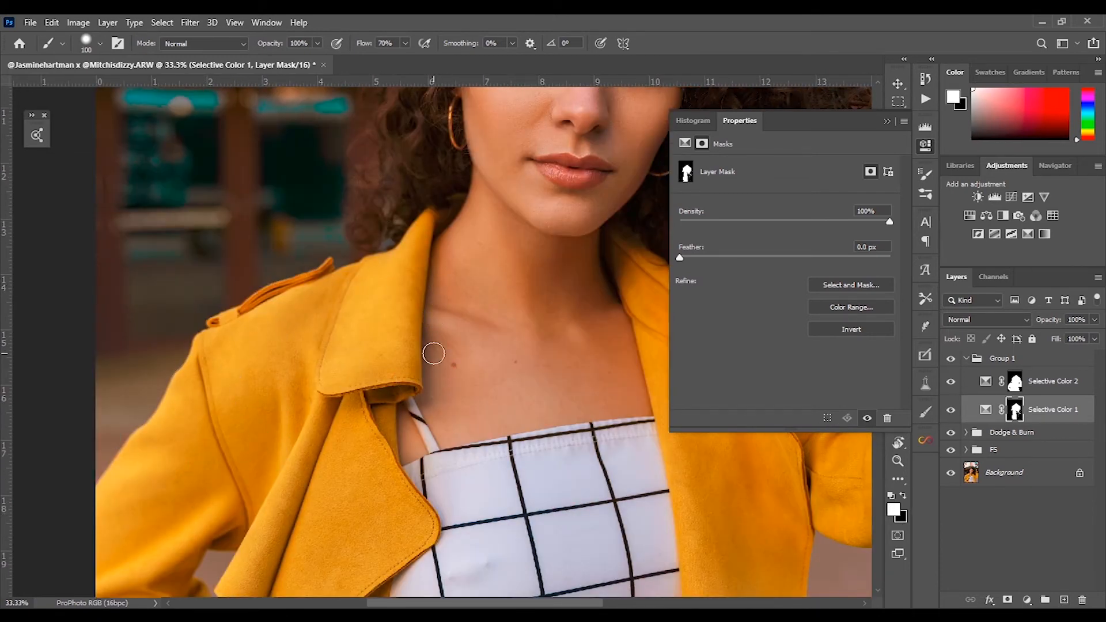
key(x)
scroll(342, 314, right, 5)
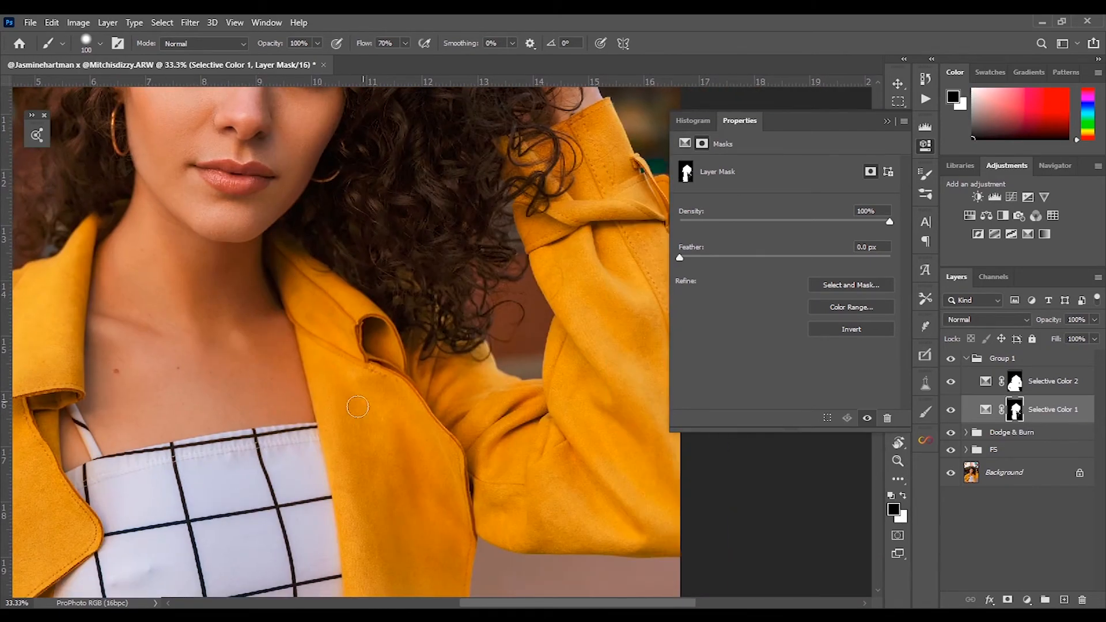
Paint black over the jacket front on the raised-arm side, using 100 px at the top's edge and 300 px inside
mouse_move(378, 458)
mouse_down()
mouse_move(380, 316)
mouse_move(411, 316)
mouse_move(423, 259)
mouse_up()
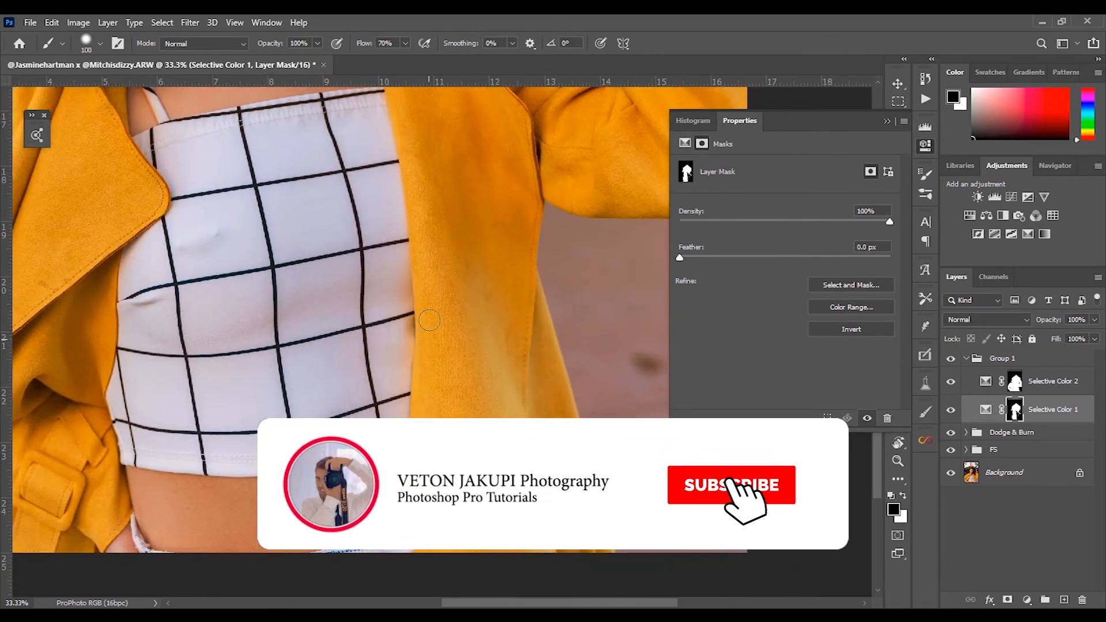
drag(403, 452, 410, 371)
key(bracketright)
key(bracketright)
key(bracketright)
key(bracketright)
key(bracketright)
key(bracketright)
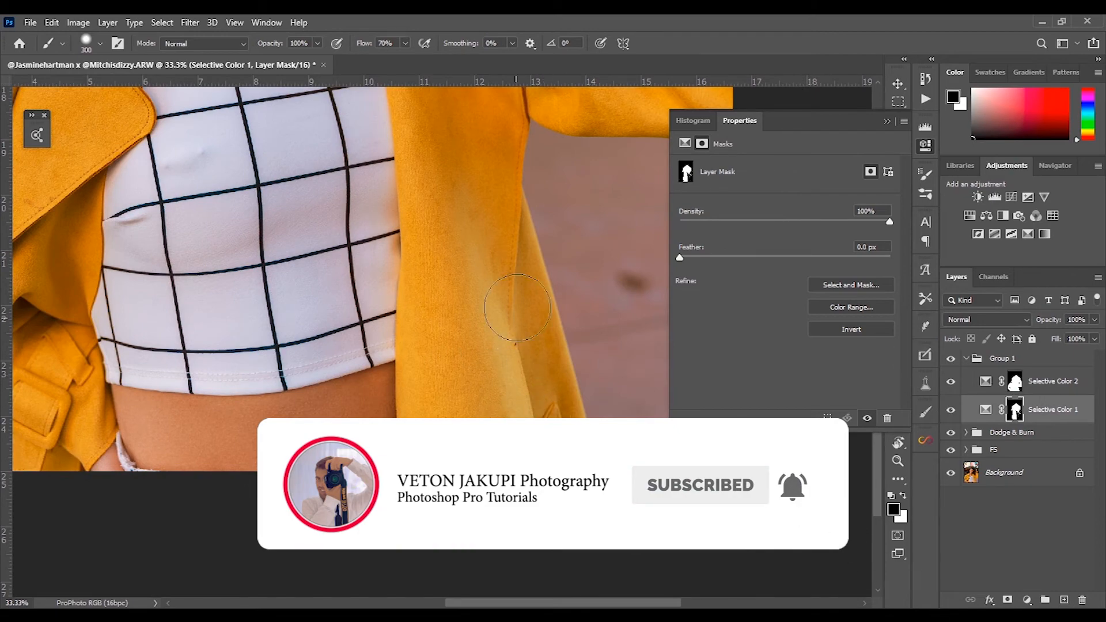
drag(488, 195, 486, 458)
drag(559, 375, 490, 222)
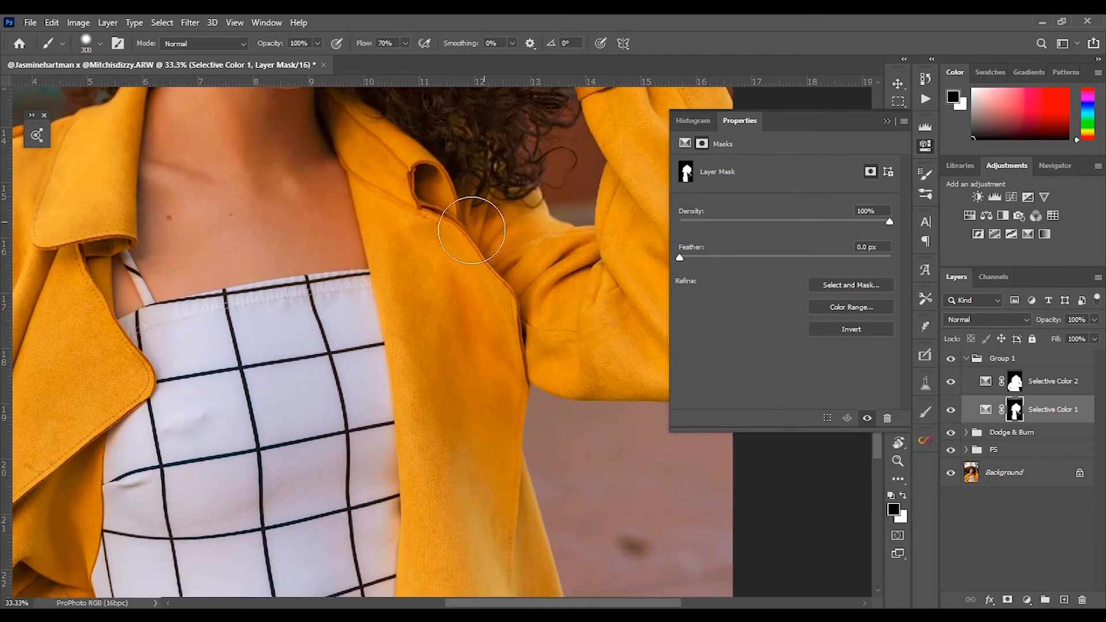
Mask out the remaining jacket shoulder and raised sleeve on Selective Color 1
drag(573, 291, 395, 277)
mouse_move(461, 316)
mouse_down()
mouse_move(397, 262)
mouse_move(483, 196)
mouse_up()
key(ctrl+minus)
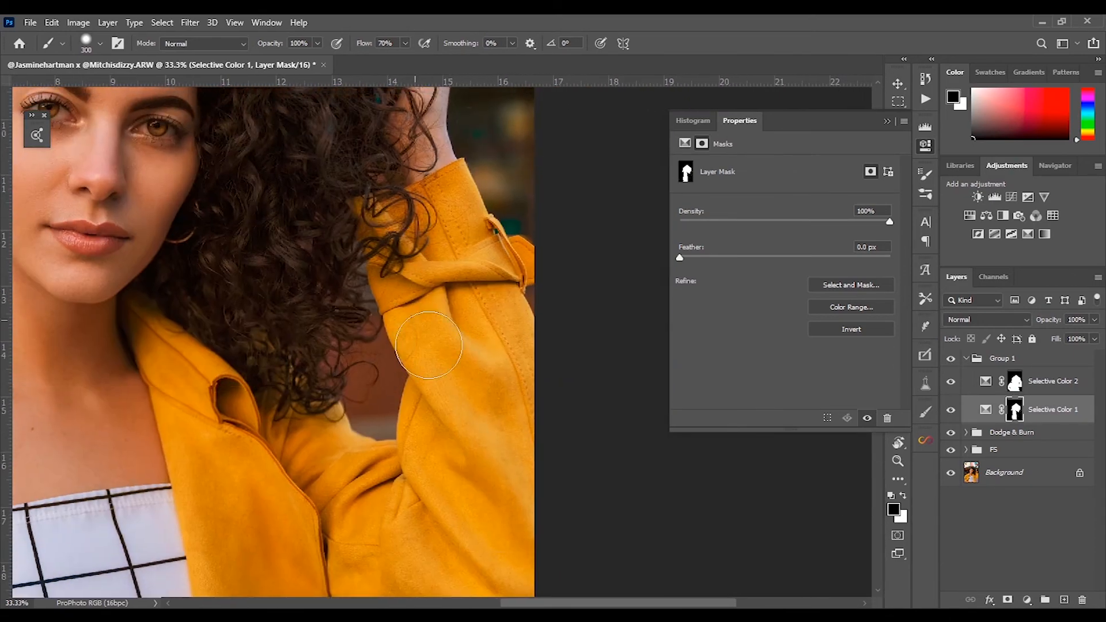
key(ctrl+minus)
key(ctrl+minus)
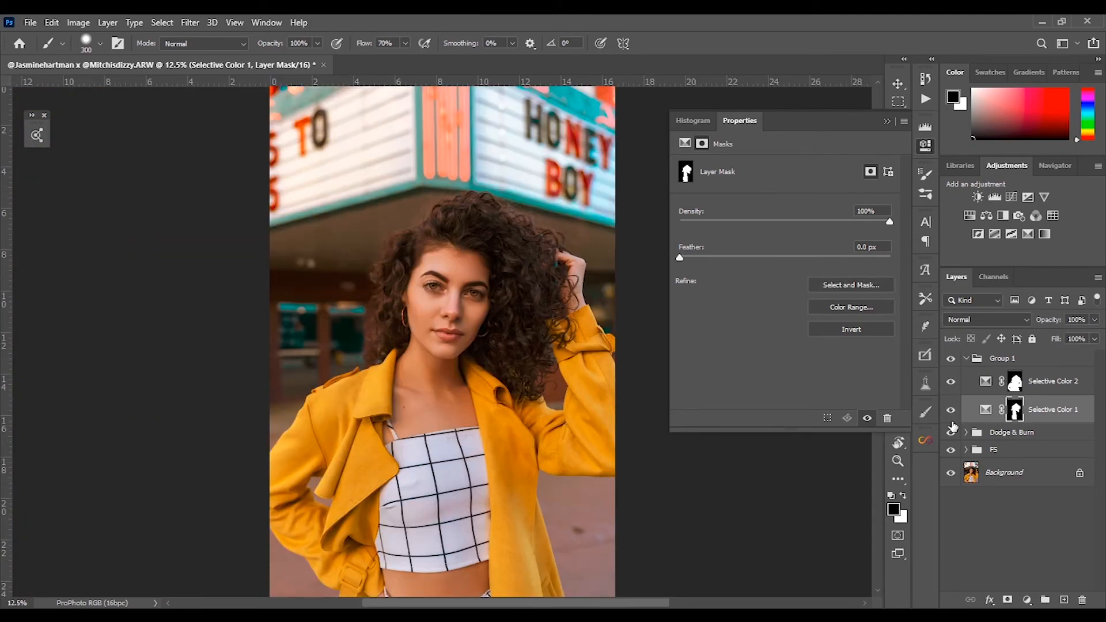
Set the Yellows of Selective Color 1 to cyan +29 and raise their yellow amount
click(986, 409)
click(769, 180)
click(776, 198)
drag(775, 213, 778, 212)
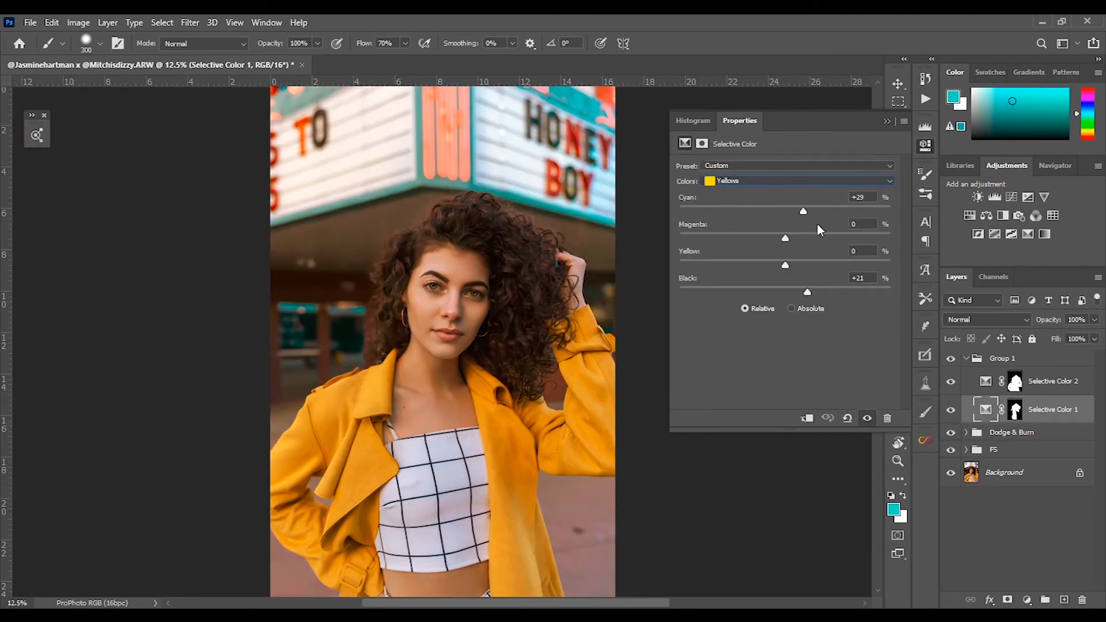
mouse_move(785, 265)
mouse_down()
mouse_move(755, 265)
mouse_move(799, 266)
mouse_move(752, 238)
mouse_move(800, 273)
mouse_up()
Set the Reds of Selective Color 1 to cyan -26, magenta -12 and yellow +4
click(778, 181)
click(775, 190)
drag(769, 212, 758, 216)
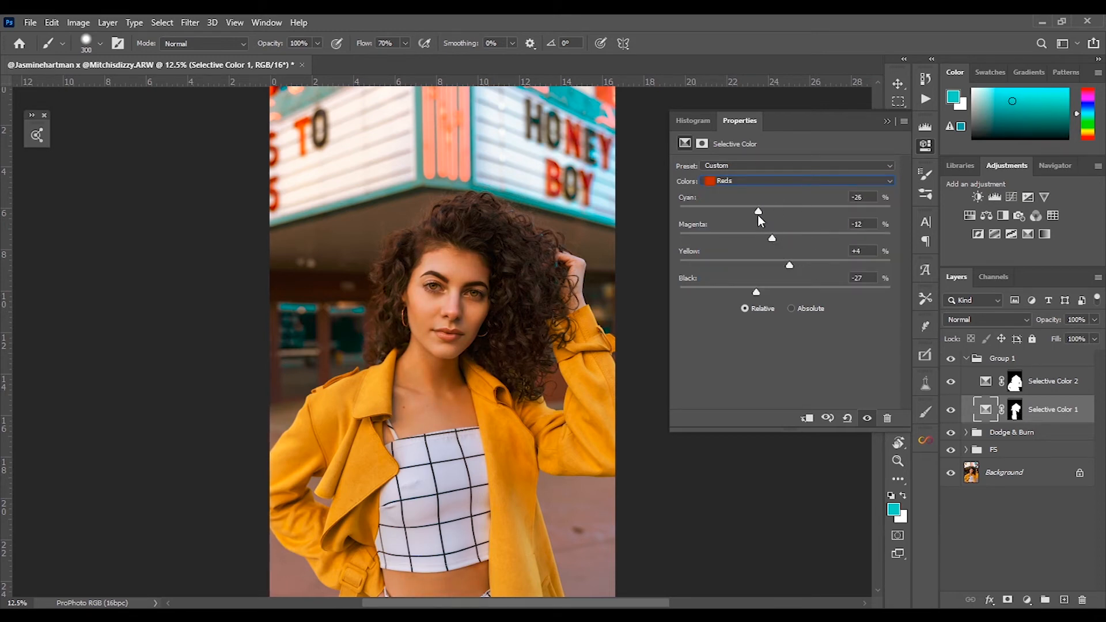
Reset the brush colors to default, add a third Selective Color layer and copy the woman's mask onto it
key(d)
click(1014, 381)
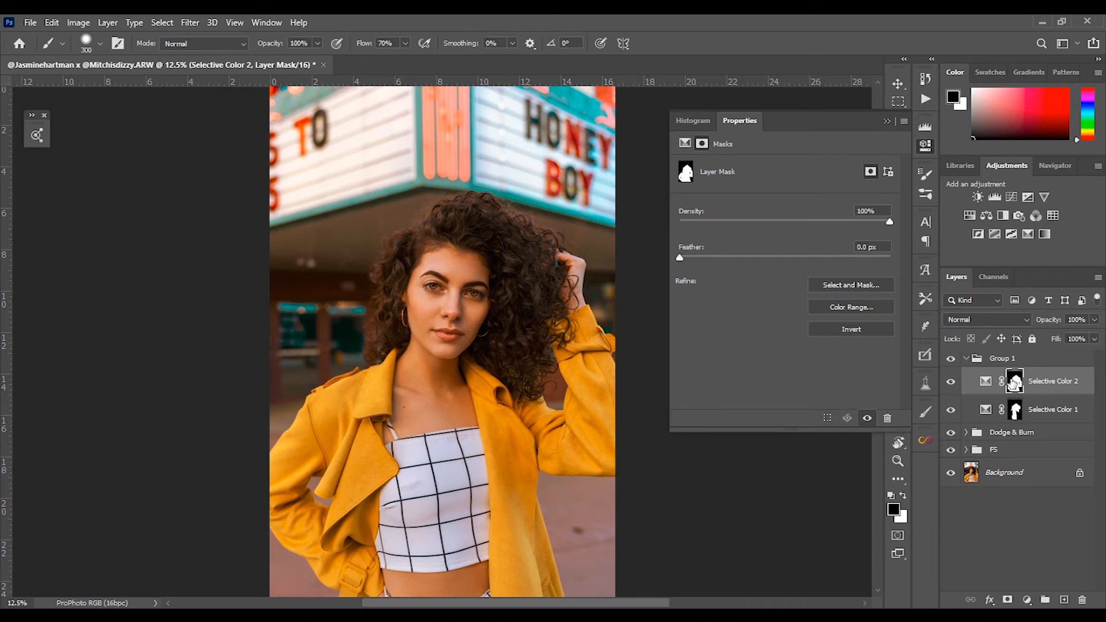
click(1028, 234)
drag(1014, 411, 1014, 383)
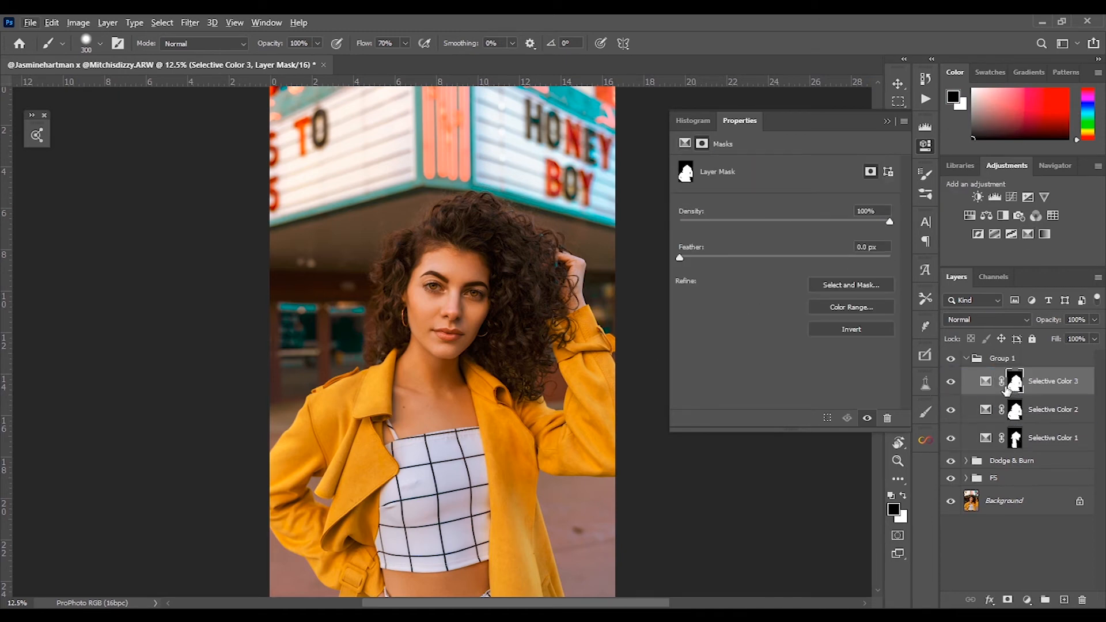
Hide Selective Color 3 and set the Blacks of Selective Color 2 to yellow +88 and black +61
click(950, 382)
click(984, 412)
click(984, 412)
click(798, 180)
click(726, 286)
drag(786, 292, 864, 292)
drag(696, 265, 876, 266)
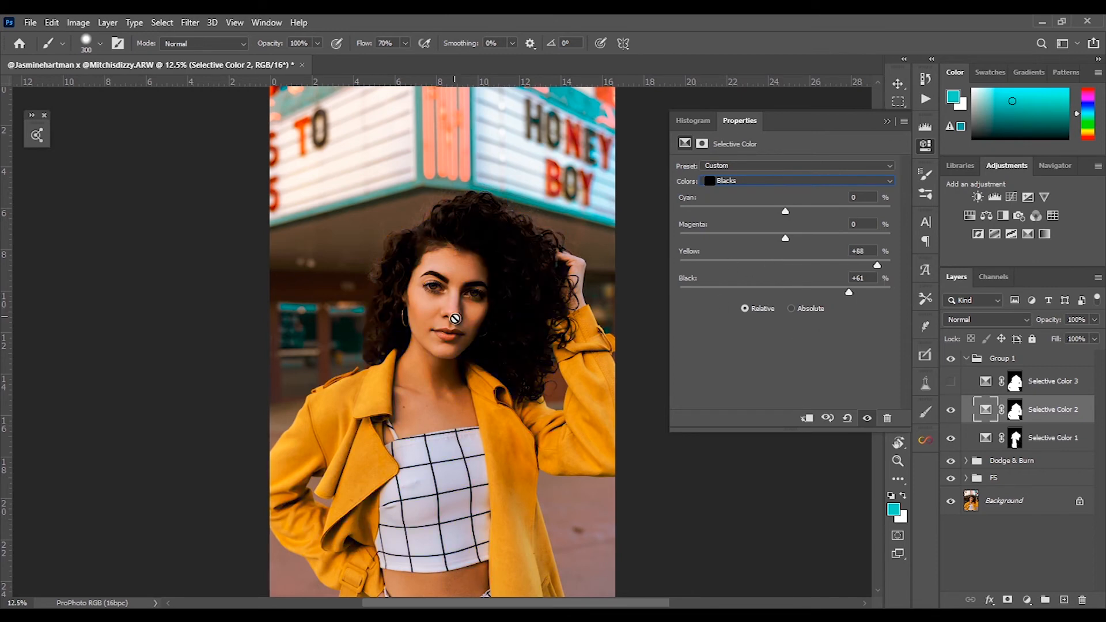
Paint black on the Selective Color 2 mask over the face, neck and surrounding hair with a brush enlarged to 400 px
click(1015, 410)
mouse_move(412, 270)
mouse_down()
mouse_move(385, 313)
mouse_move(413, 348)
mouse_move(406, 393)
mouse_up()
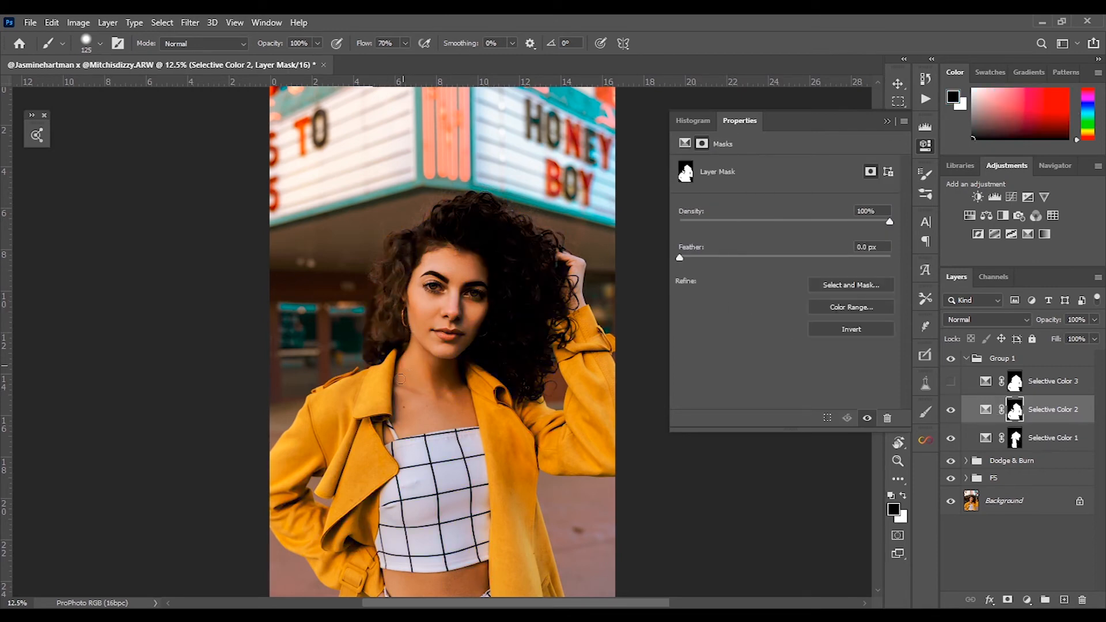
key(bracketright)
key(bracketright)
key(bracketright)
key(bracketright)
key(bracketright)
mouse_move(429, 279)
mouse_down()
mouse_move(395, 260)
mouse_move(366, 330)
mouse_move(521, 283)
mouse_up()
Mask out the hair strands beside the raised sleeve on Selective Color 2 with a brush of about 45 px
key(bracketleft)
key(bracketleft)
key(bracketleft)
key(bracketleft)
key(bracketleft)
key(bracketleft)
key(bracketleft)
key(bracketleft)
key(bracketleft)
key(bracketleft)
key(bracketleft)
key(bracketleft)
key(bracketleft)
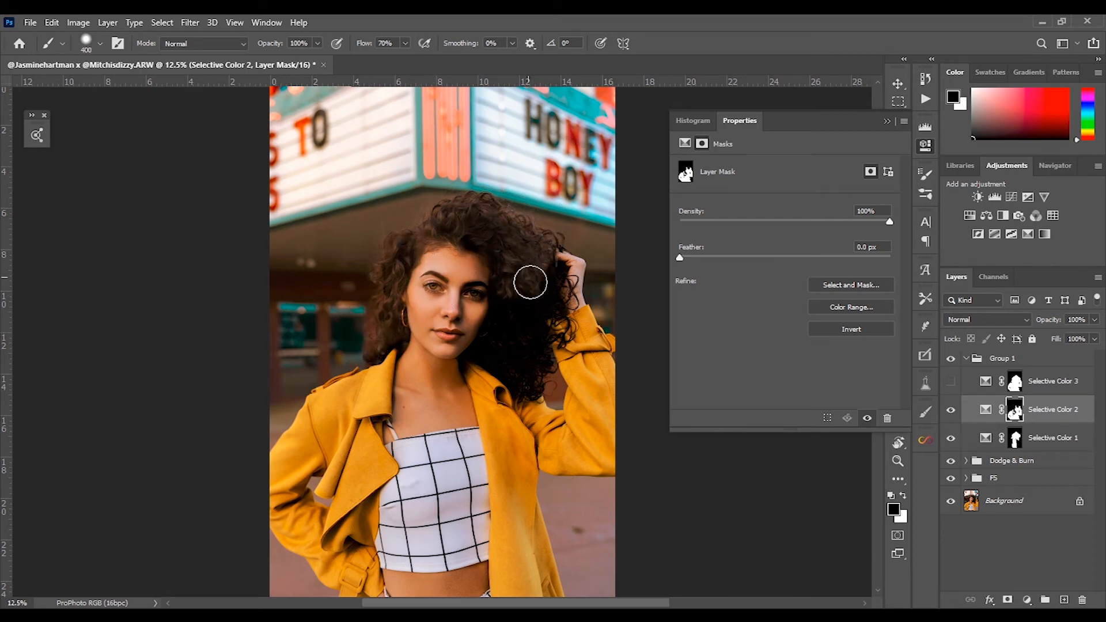
key(bracketleft)
key(bracketleft)
key(bracketleft)
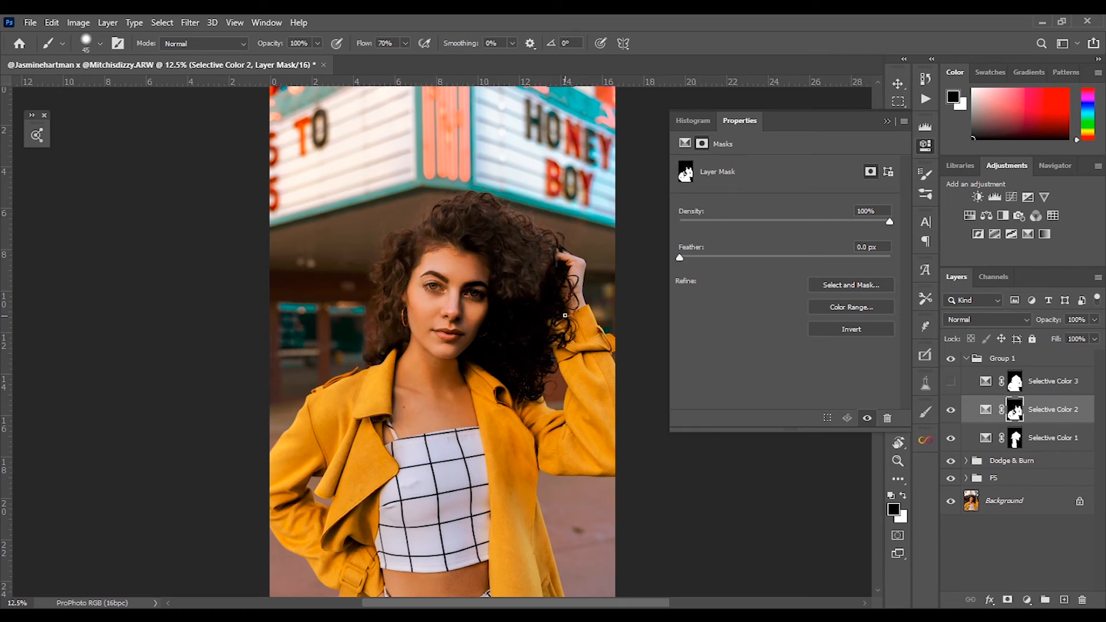
key(bracketright)
mouse_move(551, 276)
mouse_down()
mouse_move(562, 300)
mouse_move(544, 323)
mouse_move(544, 369)
mouse_move(523, 374)
mouse_move(502, 314)
mouse_up()
Enlarge the brush and paint the Selective Color 2 mask black over the remaining dark hair
key(bracketright)
key(bracketright)
key(bracketright)
key(bracketright)
key(bracketright)
drag(473, 249, 500, 337)
Mask out the chest, checked top and midriff on Selective Color 2, varying the brush size to leave only the jacket
key(bracketleft)
key(bracketleft)
key(bracketleft)
key(bracketleft)
key(bracketleft)
key(bracketright)
key(bracketright)
key(bracketright)
key(bracketright)
key(bracketleft)
key(bracketleft)
key(bracketleft)
key(bracketleft)
key(bracketleft)
key(bracketleft)
key(bracketright)
key(bracketright)
key(bracketright)
key(bracketright)
key(bracketright)
key(bracketright)
key(bracketright)
drag(533, 509, 560, 407)
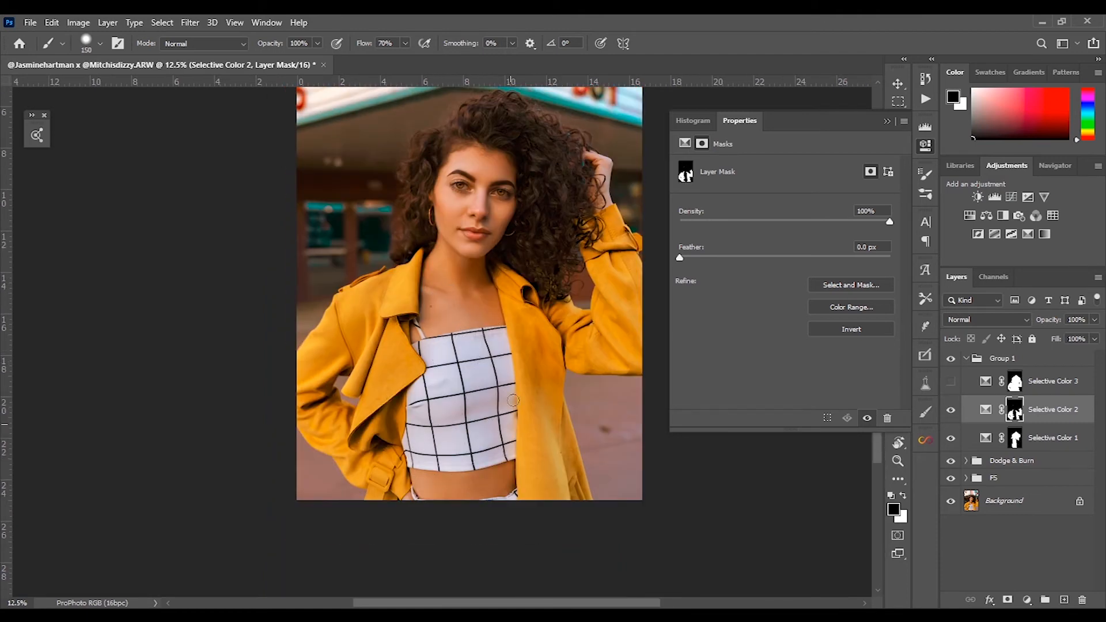
key(x)
key(x)
In the Reds of Selective Color 2, set Cyan to +1, Magenta to 0, Yellow to +100 and Black to +93
click(986, 409)
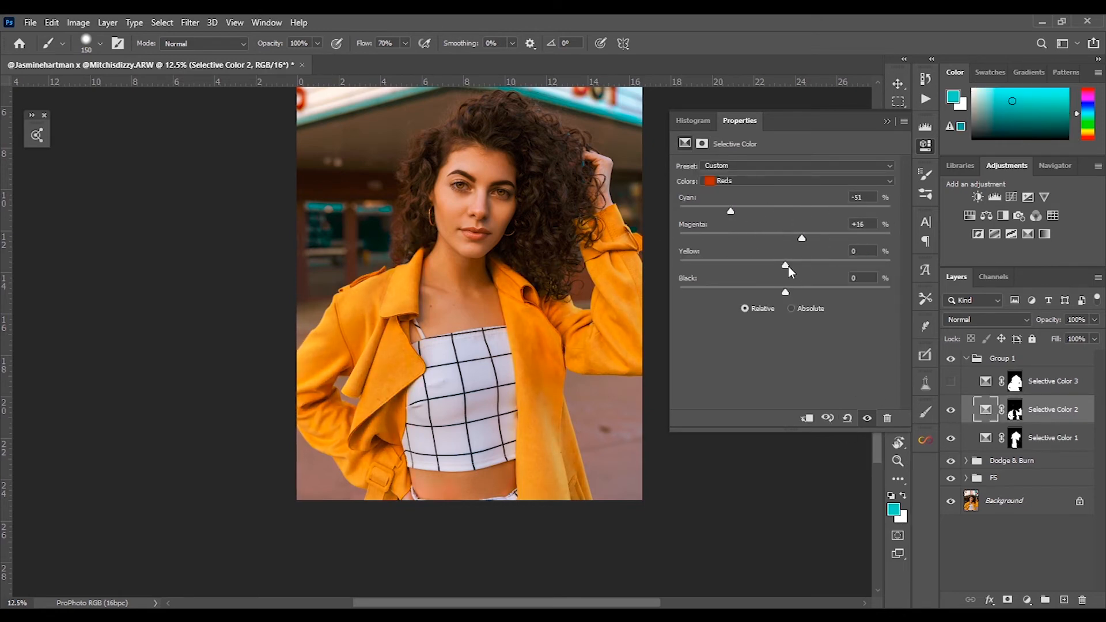
drag(789, 266, 887, 276)
double_click(682, 198)
double_click(687, 225)
drag(786, 293, 885, 296)
Adjust the magenta and black of the jacket's other color ranges in Selective Color 2, viewing the whole photo
key(ctrl+minus)
key(ctrl+minus)
click(782, 182)
click(782, 193)
mouse_move(785, 293)
mouse_down()
mouse_move(770, 295)
mouse_move(799, 300)
mouse_move(785, 302)
mouse_move(778, 278)
mouse_up()
drag(787, 238, 735, 212)
drag(770, 292, 766, 292)
key(Down)
drag(785, 239, 842, 227)
Fine-tune the cyan and yellow of the Neutrals in Selective Color 2
click(798, 181)
click(786, 271)
drag(766, 216, 798, 214)
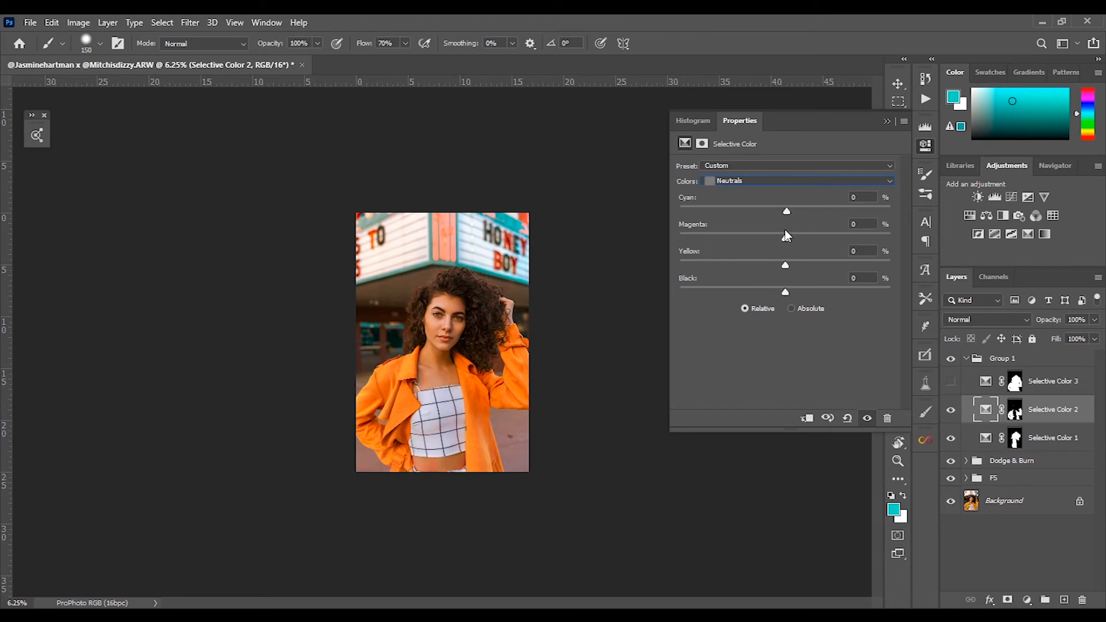
drag(786, 265, 807, 272)
Review the Reds settings and compare the jacket up close with Selective Color 2 hidden and shown
click(766, 181)
click(731, 192)
key(ctrl+plus)
key(ctrl+plus)
key(ctrl+plus)
key(ctrl+plus)
key(ctrl+plus)
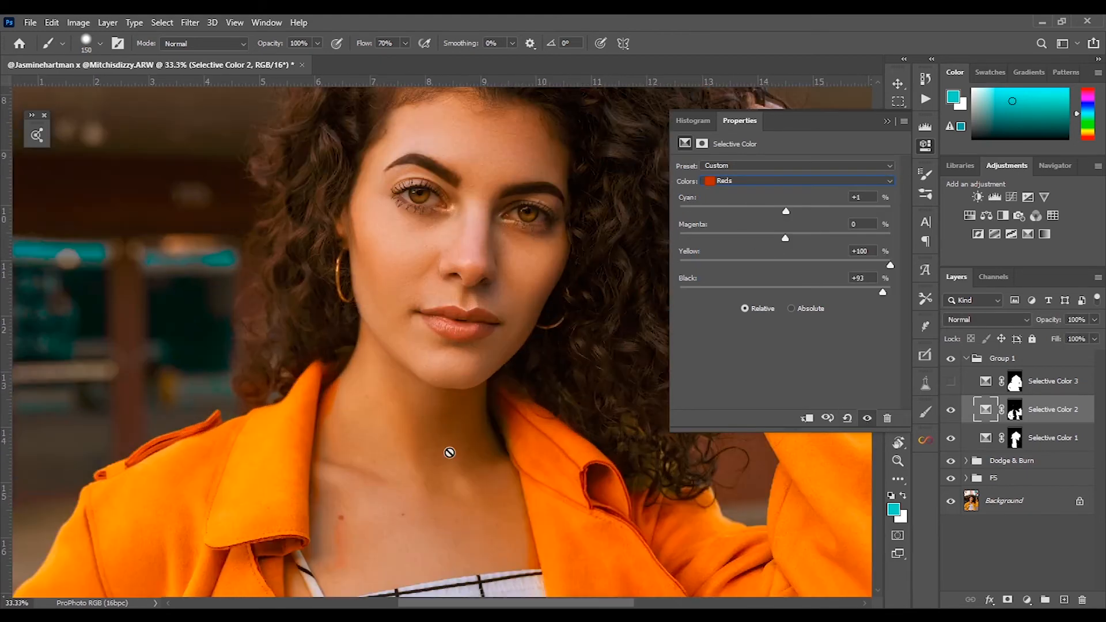
key(ctrl+minus)
click(952, 411)
click(952, 410)
Select the Selective Color 2 mask and enlarge the brush to 250 px over the jacket area
click(1015, 410)
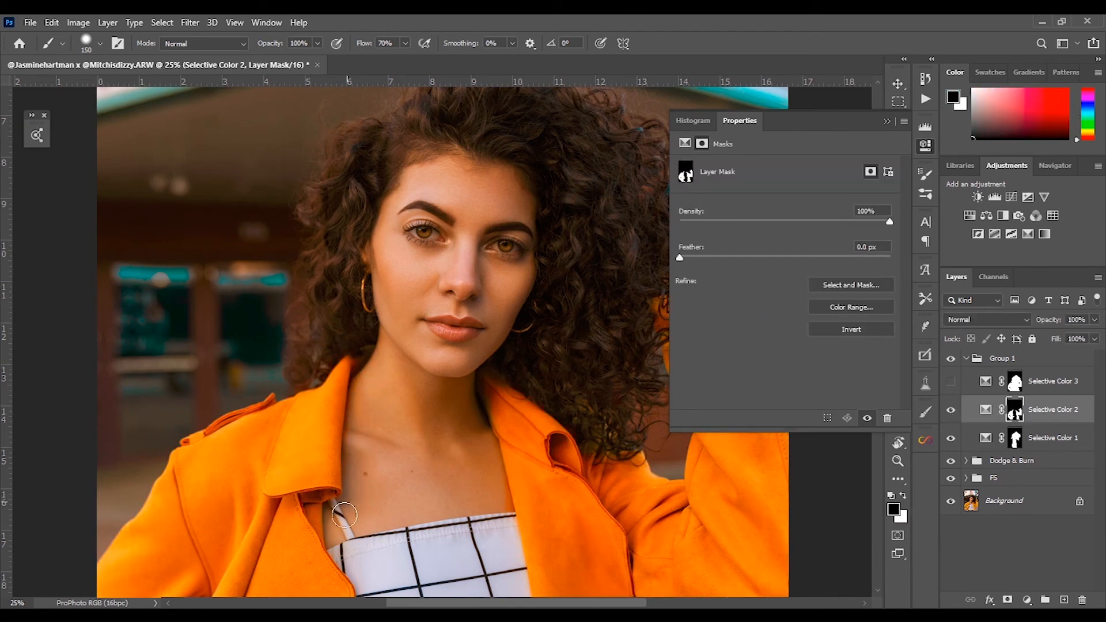
scroll(351, 376, down, 5)
key(bracketright)
key(bracketright)
key(bracketright)
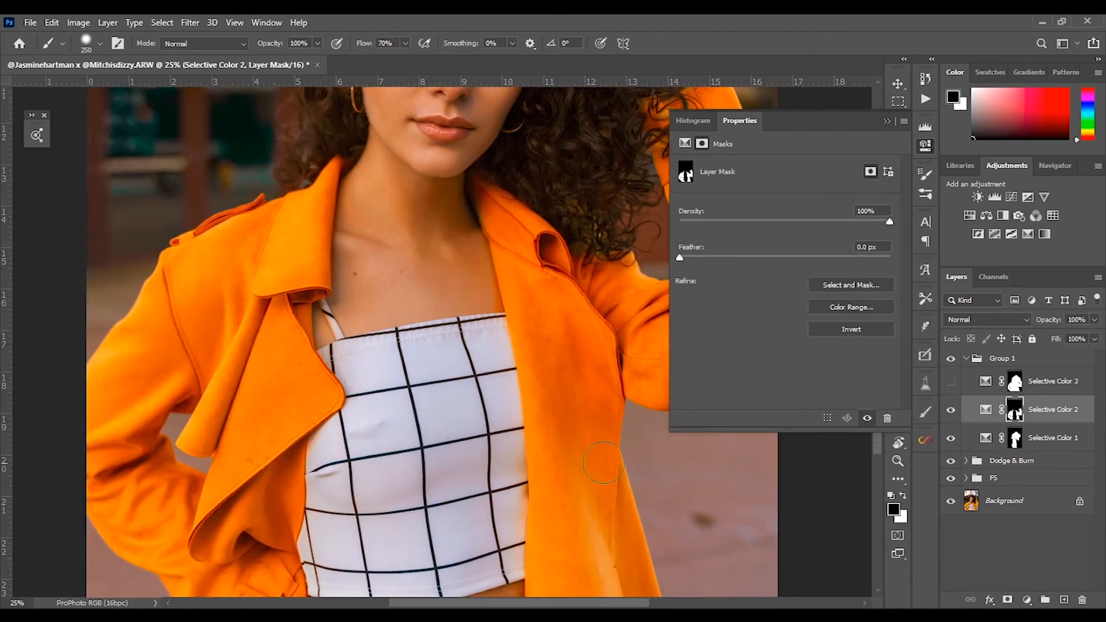
Add a Levels layer with midtones at 1.92, clipped to Selective Color 2
click(995, 197)
drag(795, 267, 755, 267)
key(ctrl+alt+g)
Touch up the Selective Color 2 mask along the jacket's collar edges with a 90 px brush, alternating white and black
key(bracketleft)
key(bracketleft)
key(bracketleft)
key(bracketleft)
key(bracketleft)
key(bracketleft)
key(bracketleft)
key(bracketleft)
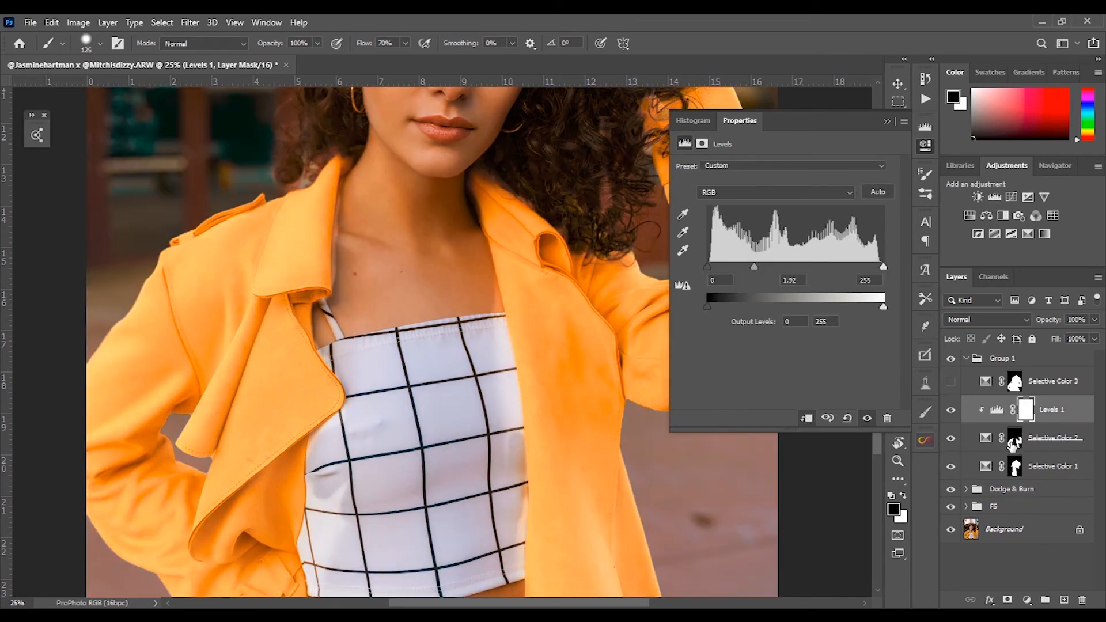
key(alt+bracketleft)
key(bracketright)
key(bracketright)
key(x)
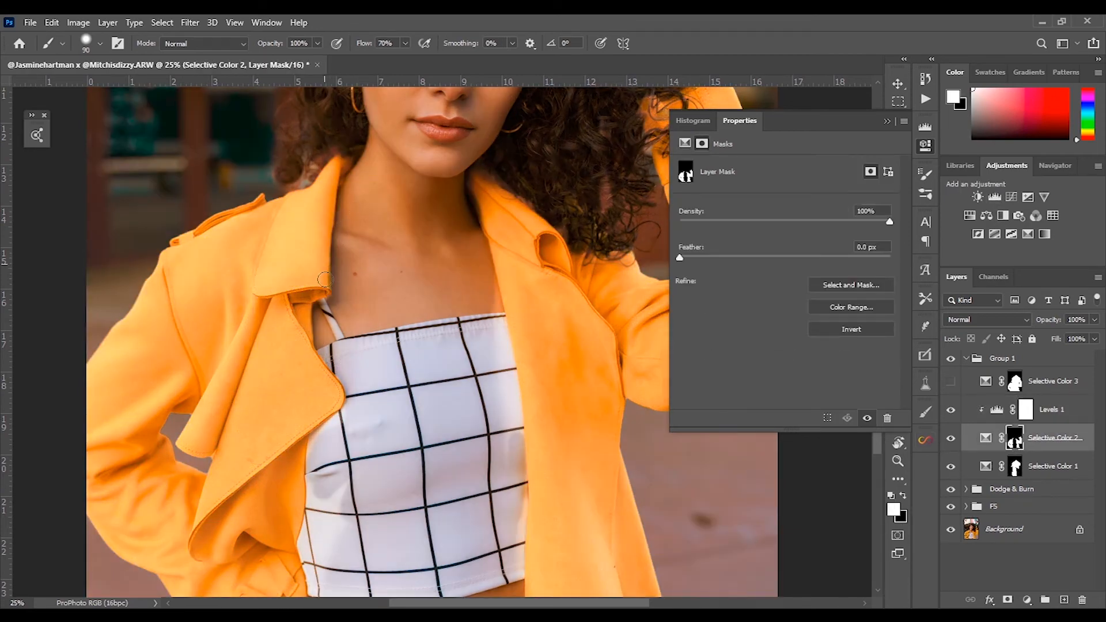
key(x)
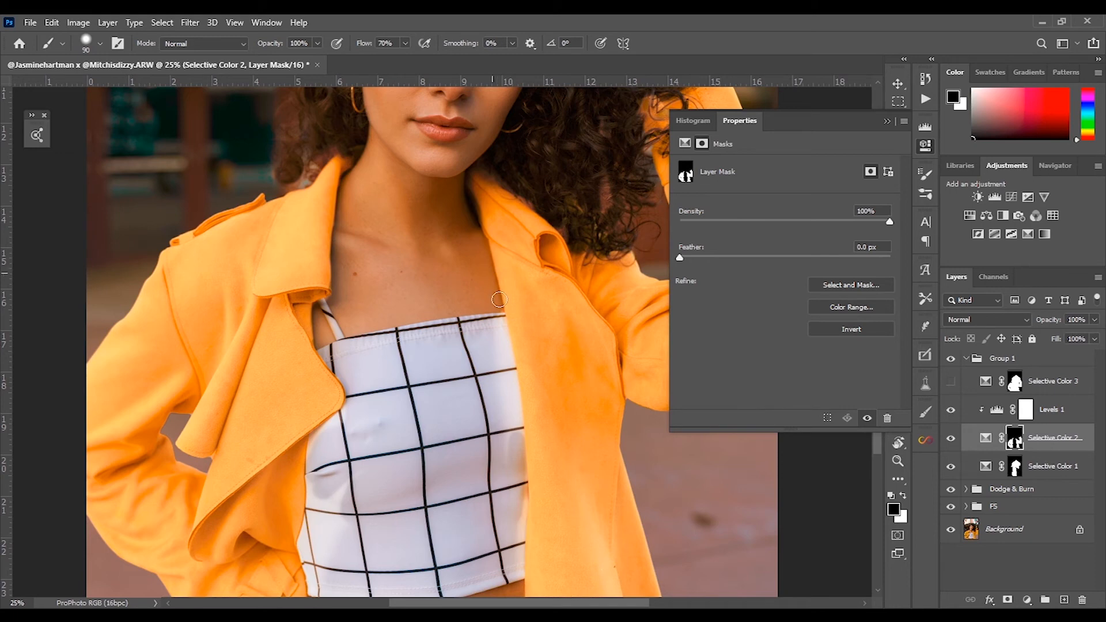
Enlarge the brush to 175 px and paint the Selective Color 2 mask black over the checked top's edge and midriff
key(bracketright)
key(bracketright)
key(bracketright)
key(bracketright)
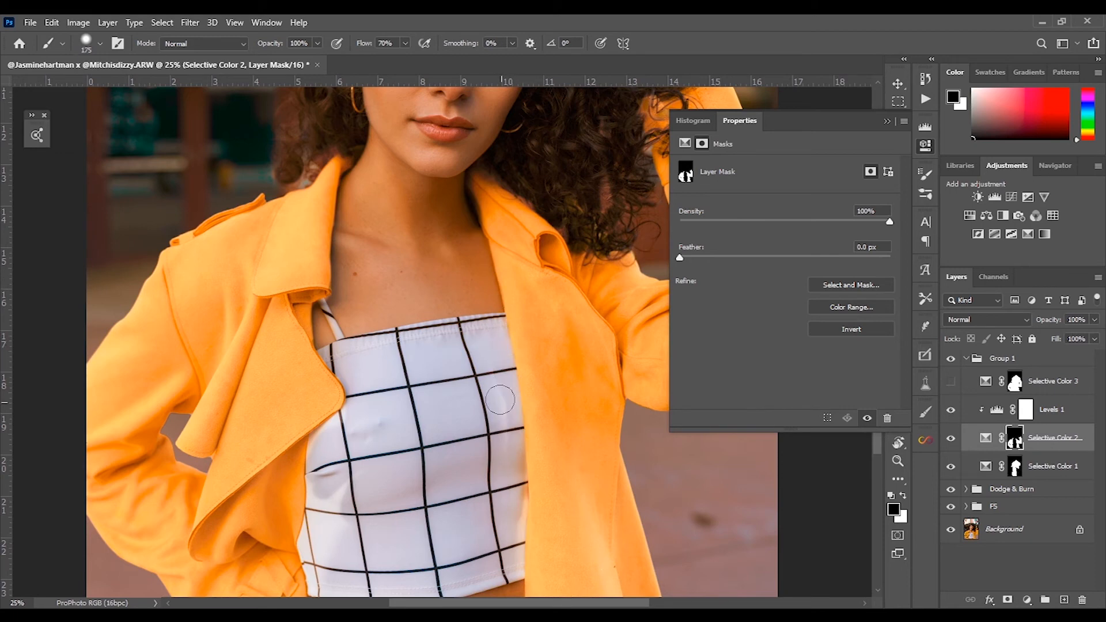
scroll(346, 490, down, 5)
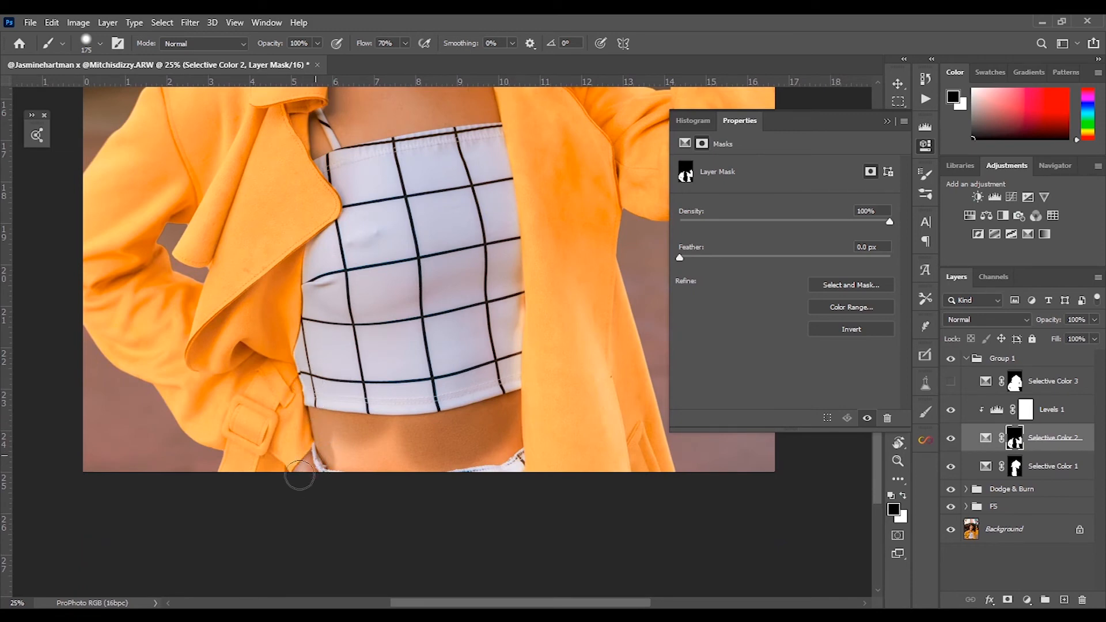
drag(300, 476, 431, 444)
mouse_move(508, 382)
mouse_down()
mouse_move(510, 447)
mouse_move(515, 428)
mouse_up()
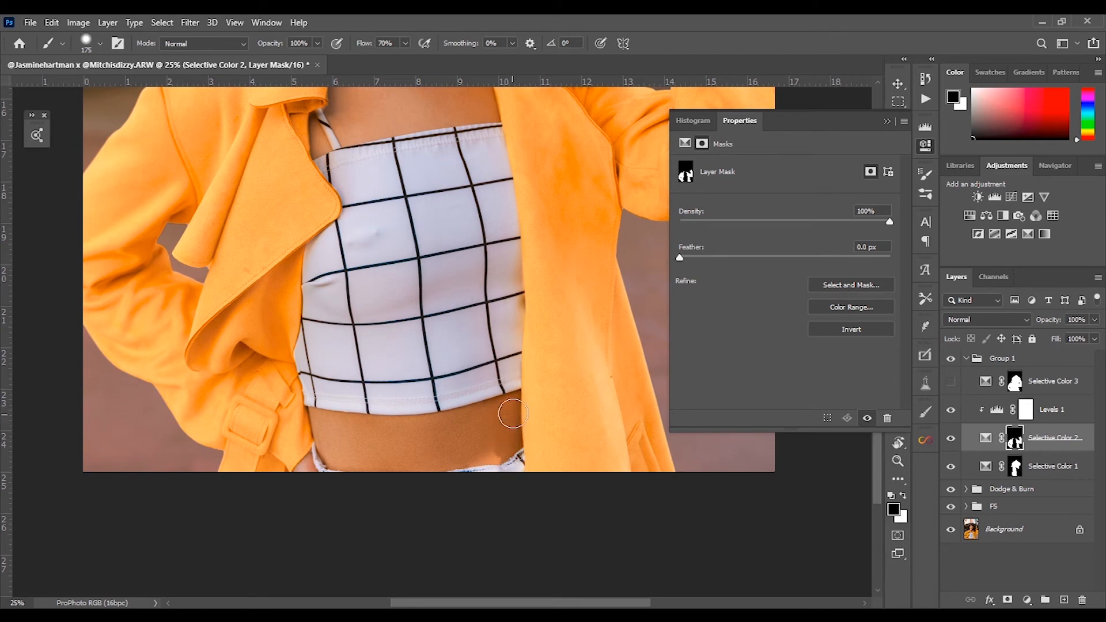
Hide Levels 1, compare the photo with Selective Color 2 off and on, and delete the Levels 1 layer
key(ctrl+minus)
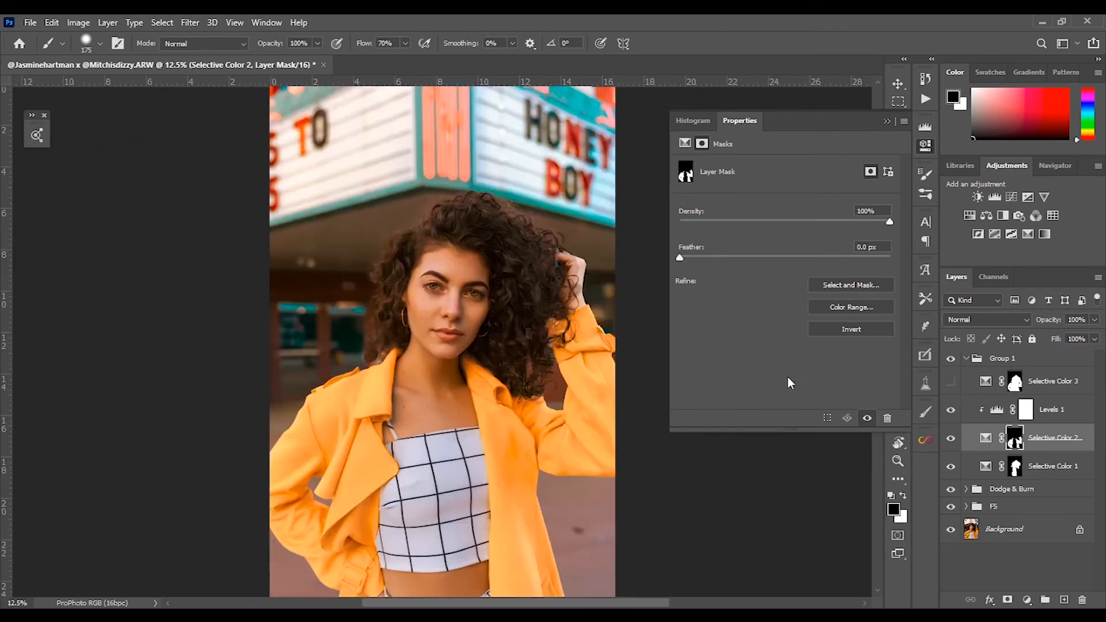
click(951, 410)
click(950, 438)
click(950, 439)
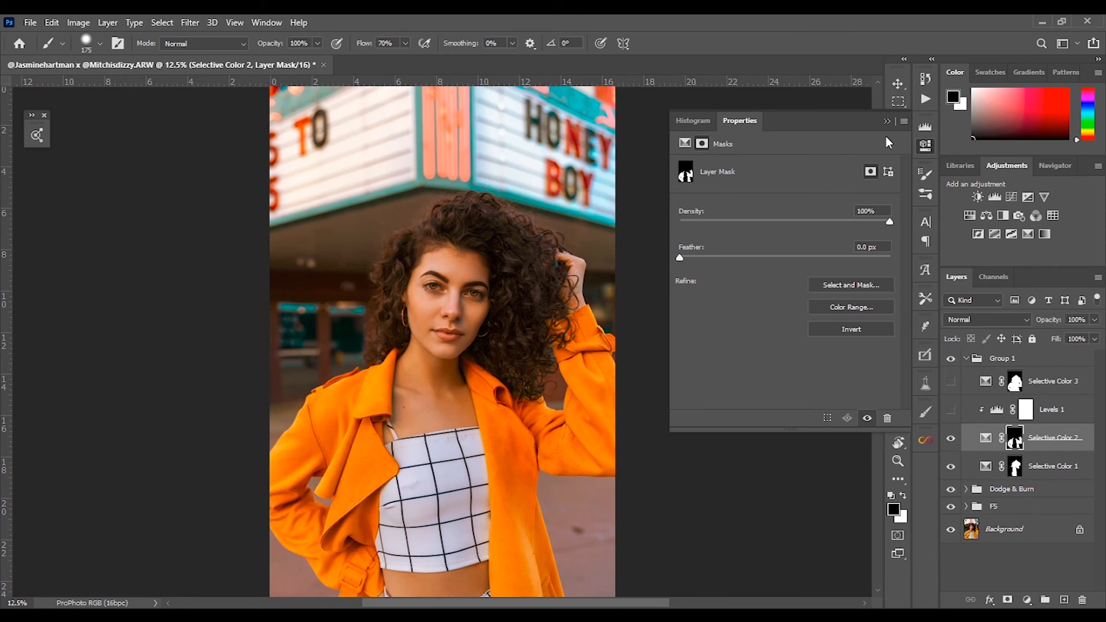
click(925, 146)
click(979, 420)
key(Delete)
Show Selective Color 3 and invert its mask so the adjustment covers the background
click(951, 382)
click(983, 390)
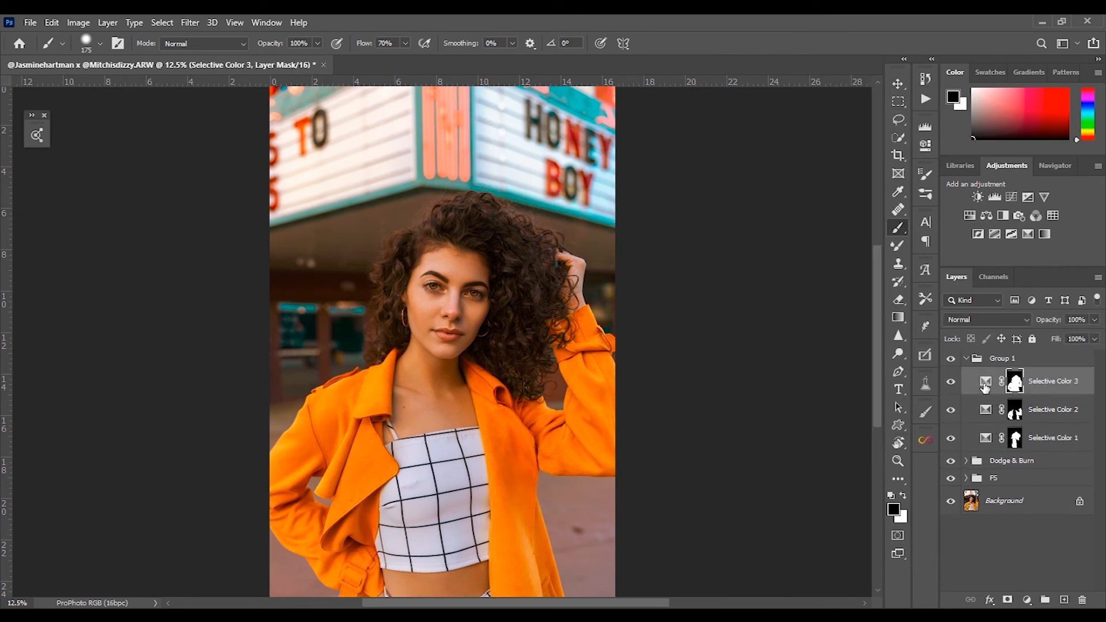
click(1014, 381)
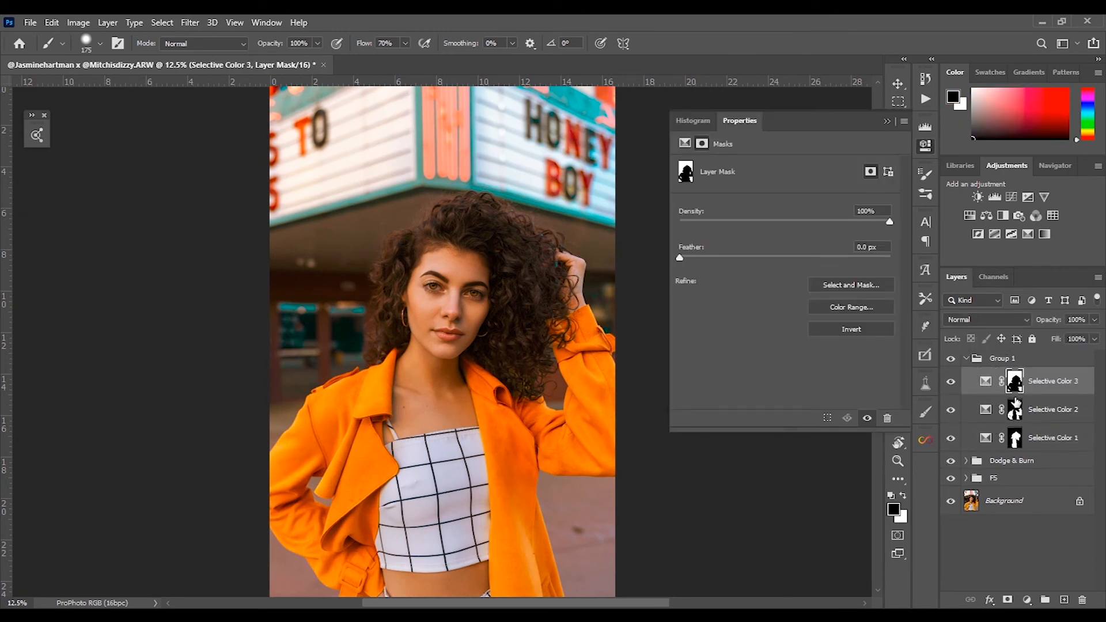
In the Reds of Selective Color 3, set Cyan to -100, Magenta to +7, Yellow to +30 and Black to +14
click(994, 380)
drag(720, 238, 792, 238)
drag(840, 265, 817, 265)
drag(785, 293, 860, 293)
key(ctrl+minus)
key(ctrl+minus)
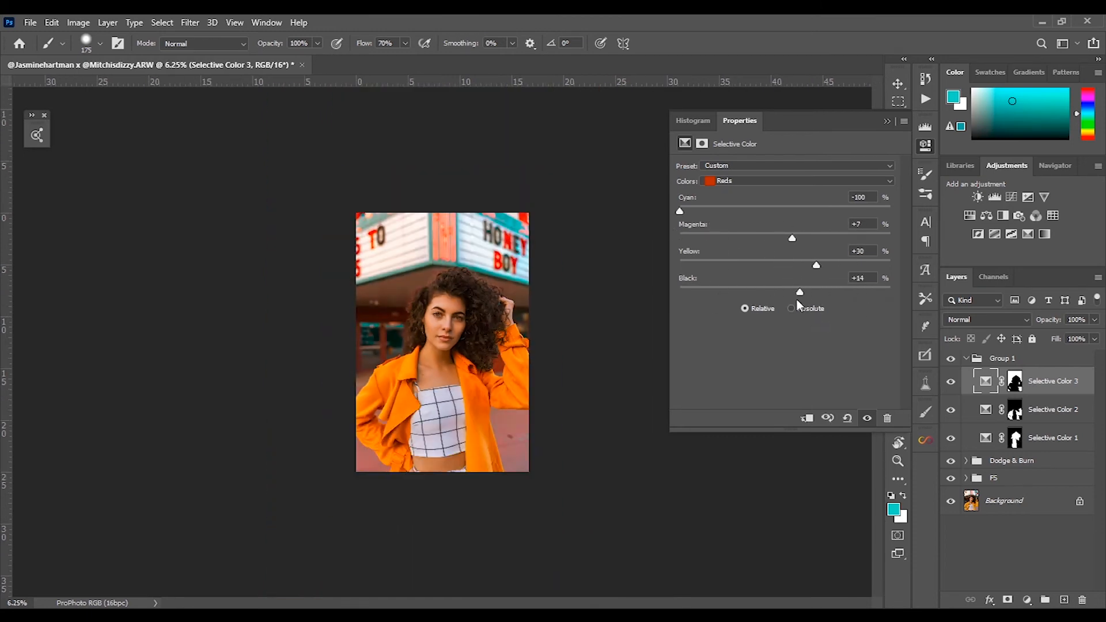
Adjust the cyan and magenta of the Yellows in Selective Color 3, and return to the Reds
click(789, 182)
click(775, 204)
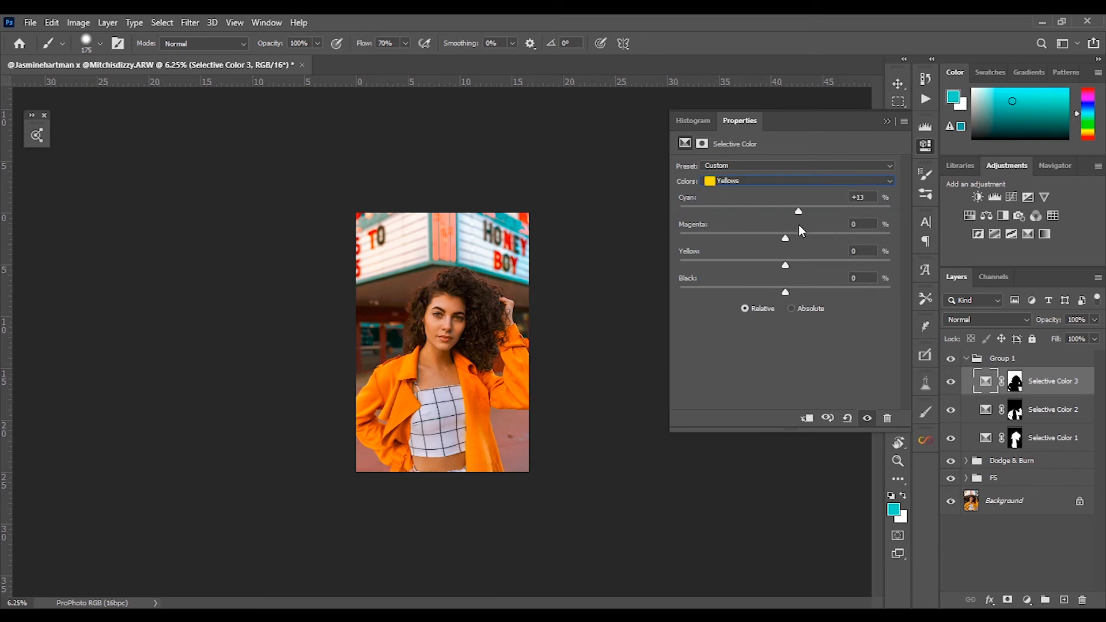
drag(750, 241, 804, 242)
click(795, 181)
click(749, 194)
Set the Neutrals of Selective Color 3 to Cyan -1, Magenta -8 and Yellow +10, and compare the adjustment off and on
click(727, 181)
click(763, 272)
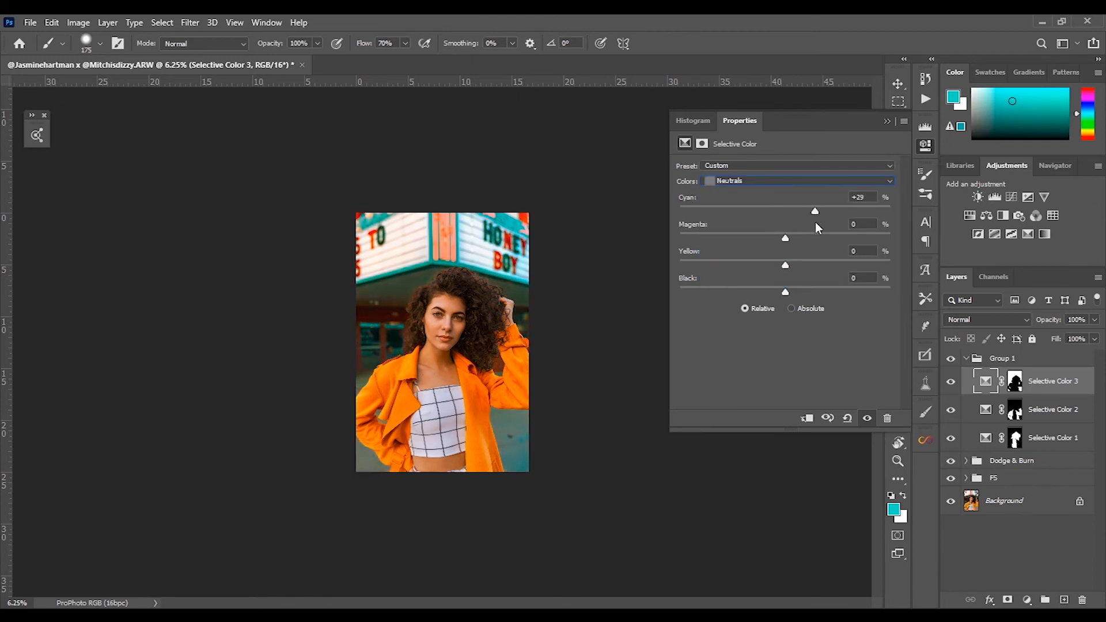
drag(787, 245, 770, 243)
click(867, 418)
click(867, 418)
key(ctrl+plus)
key(ctrl+plus)
key(ctrl+minus)
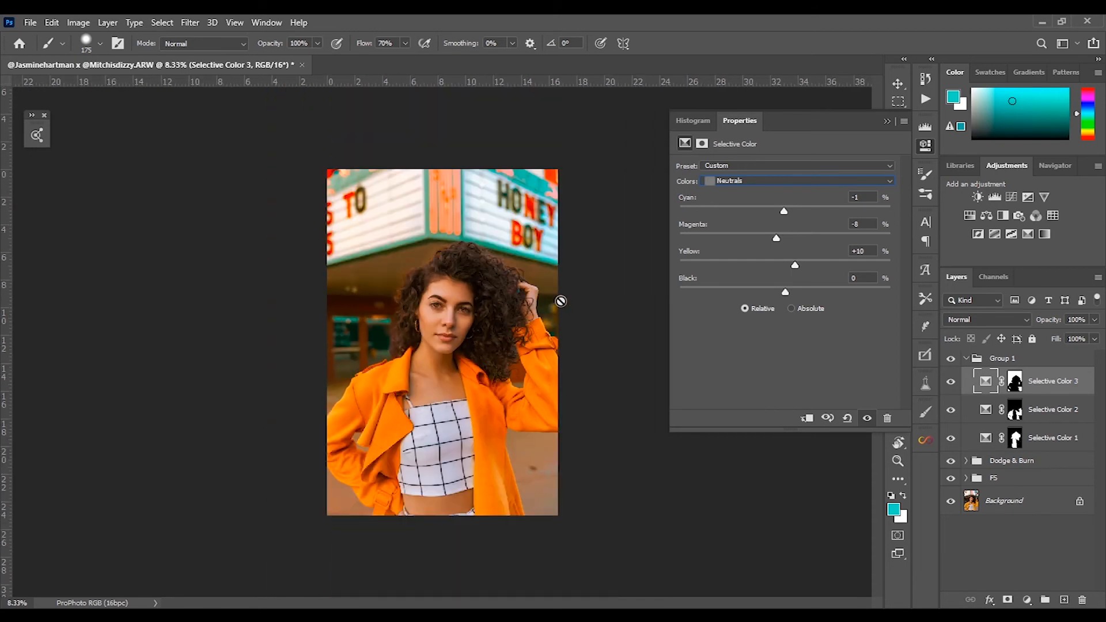
Add a Channel Mixer layer above Selective Color 3 and give it a copy of the Selective Color 2 jacket mask
click(887, 121)
click(1036, 215)
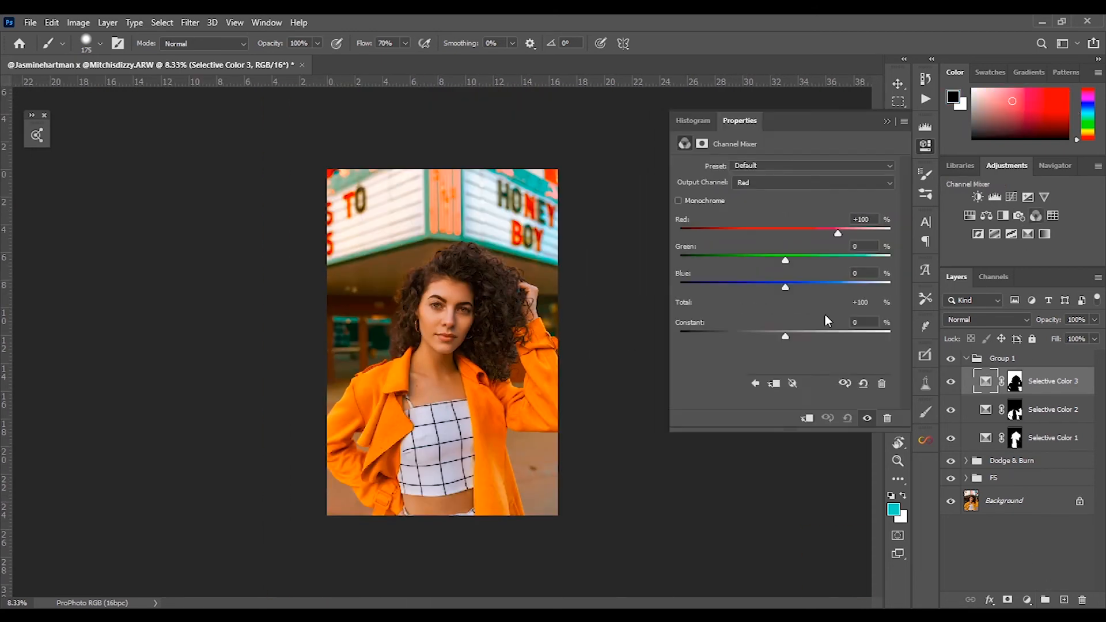
drag(1015, 440, 1005, 393)
click(986, 381)
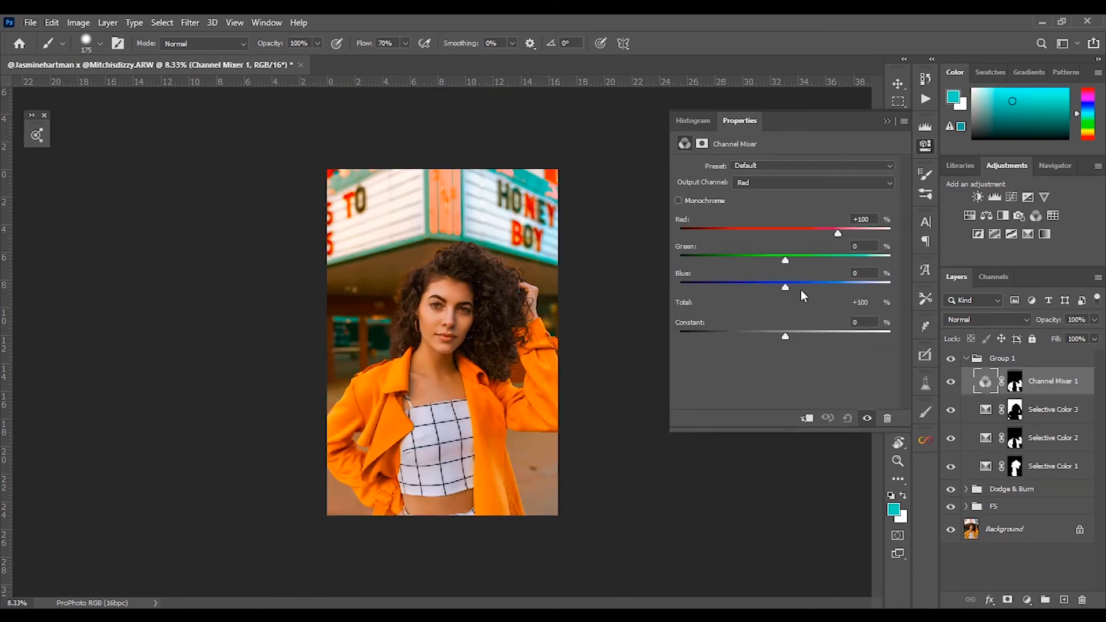
Undo a trial change to the red contribution and replace the Channel Mixer mask with a copy of the Selective Color 1 mask
drag(838, 235, 825, 239)
key(ctrl+z)
drag(1016, 463, 1014, 383)
click(684, 144)
Set the Channel Mixer's Red output to Red +100, Green -1 and Blue -5, and try a Constant of -7
drag(838, 234, 833, 234)
double_click(859, 220)
text(100)
drag(786, 261, 783, 287)
drag(785, 336, 781, 337)
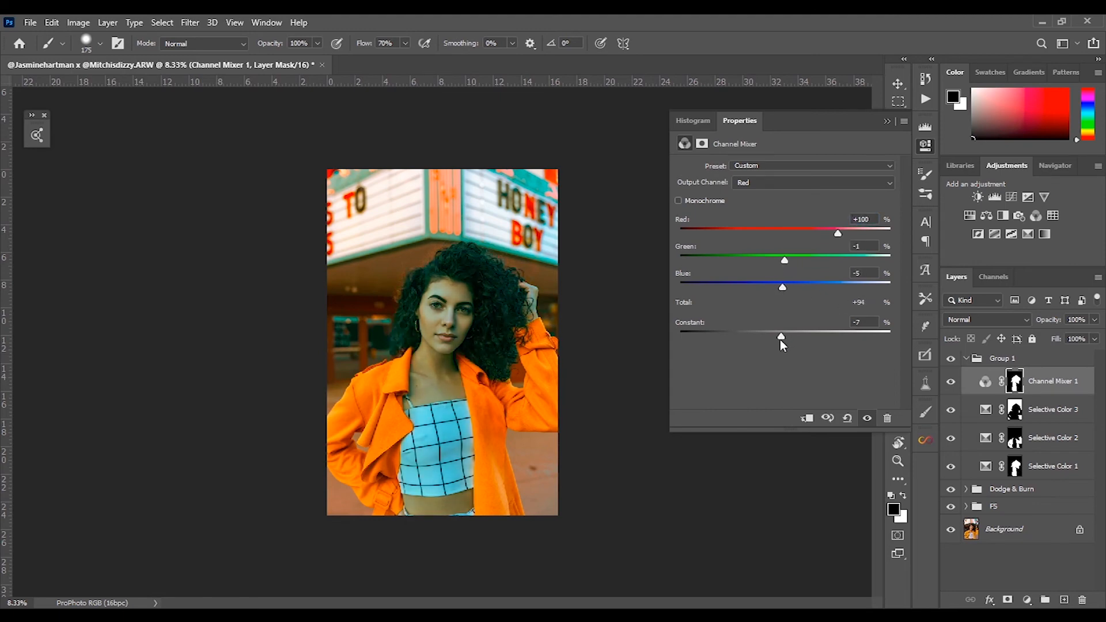
In the Channel Mixer's Green output, set Red to +1 and fine-tune the Green and Blue contributions
click(812, 183)
click(783, 196)
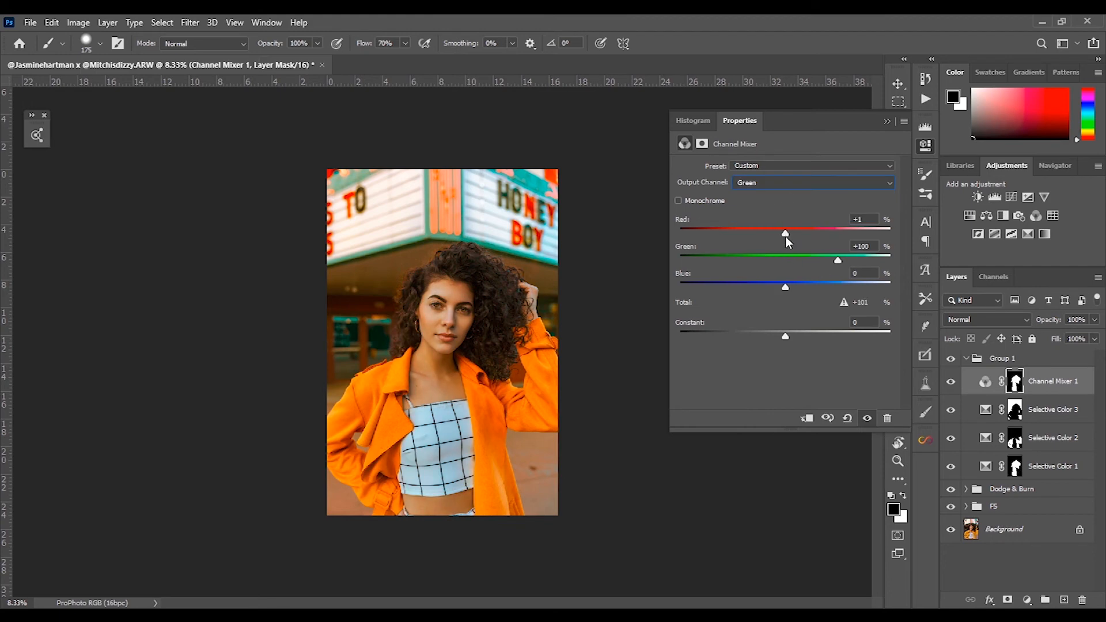
drag(839, 260, 836, 260)
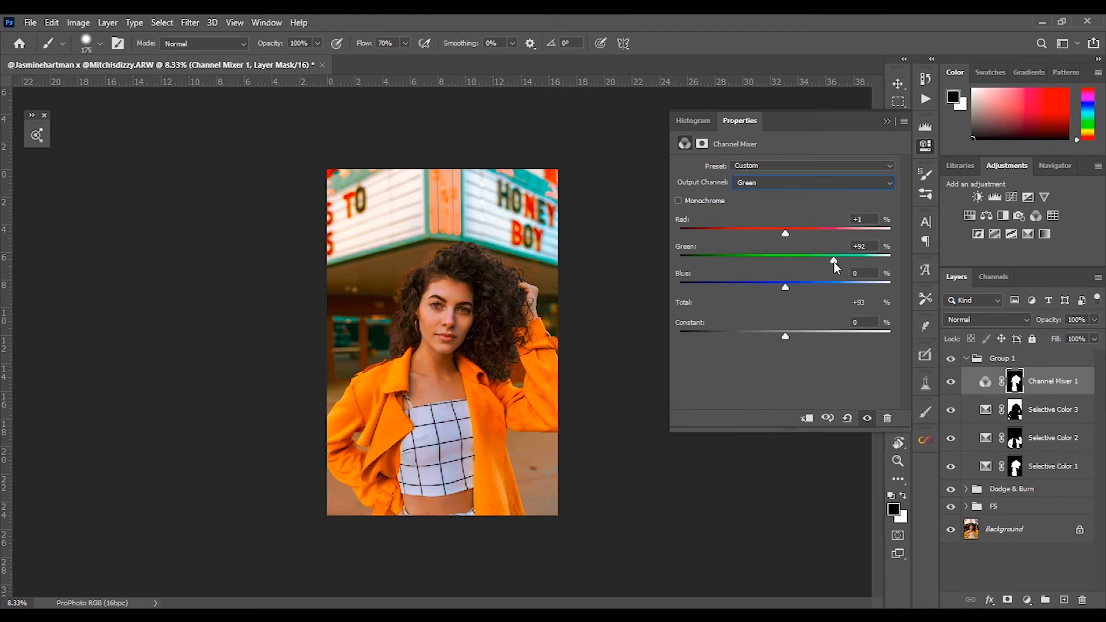
drag(786, 287, 786, 289)
Set the Channel Mixer's Blue output to Red +5, Green -1 and Blue +98
click(789, 182)
click(783, 217)
drag(835, 291, 836, 291)
drag(785, 233, 785, 262)
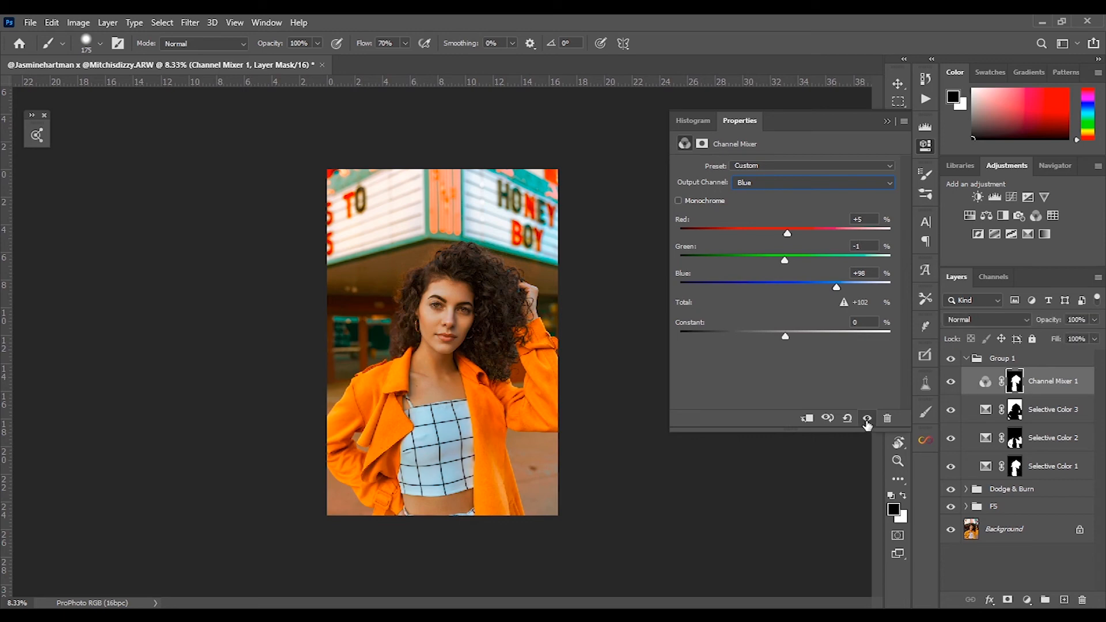
click(887, 121)
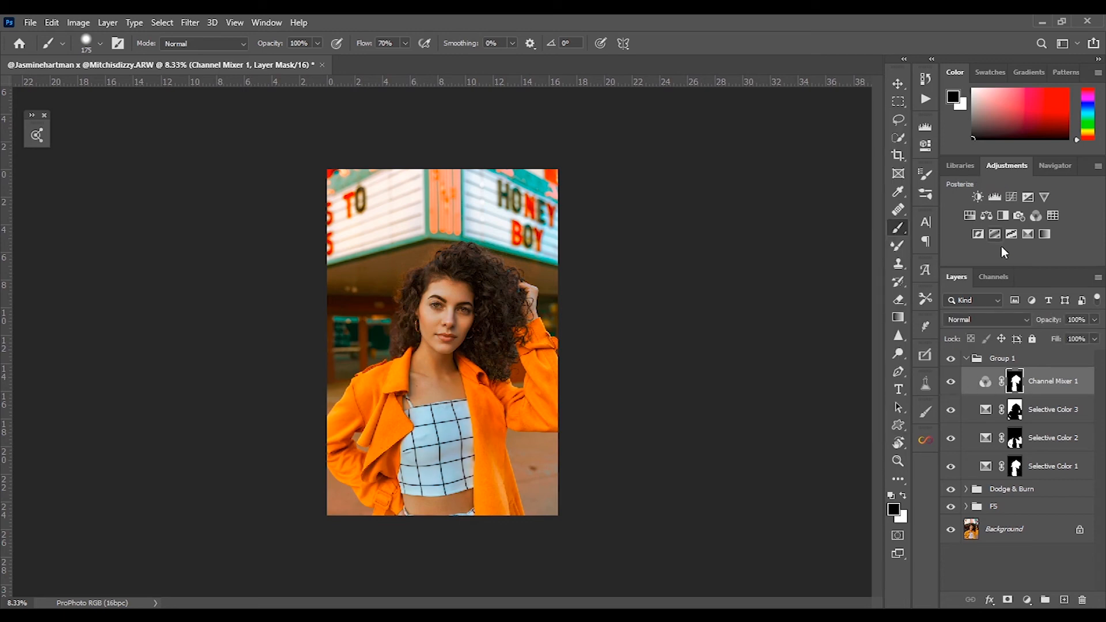
Add a Curves layer above Channel Mixer 1 with slightly lowered shadows and slightly raised highlights
click(1012, 197)
drag(737, 350, 737, 354)
drag(822, 265, 823, 260)
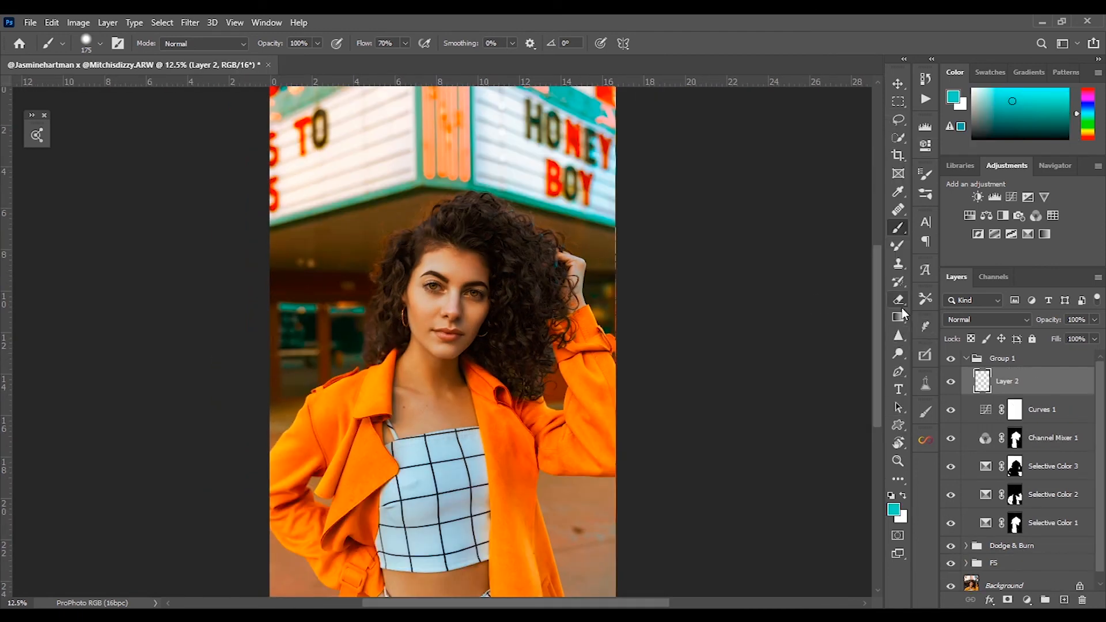
key(p)
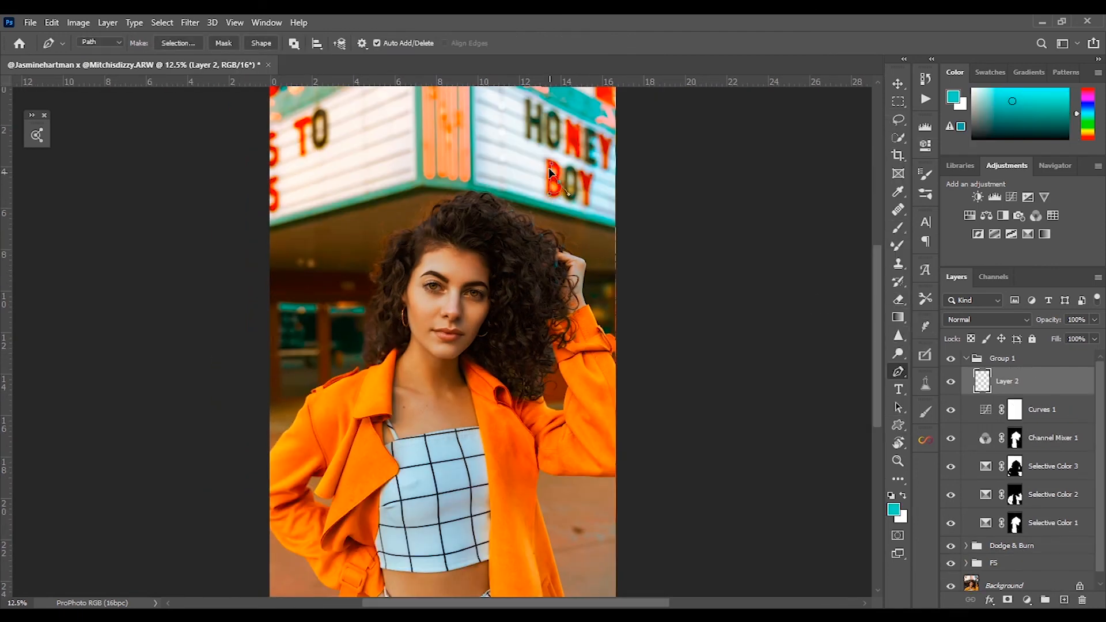
alt+click(559, 182)
drag(551, 164, 544, 160)
click(181, 44)
click(634, 192)
right_click(549, 177)
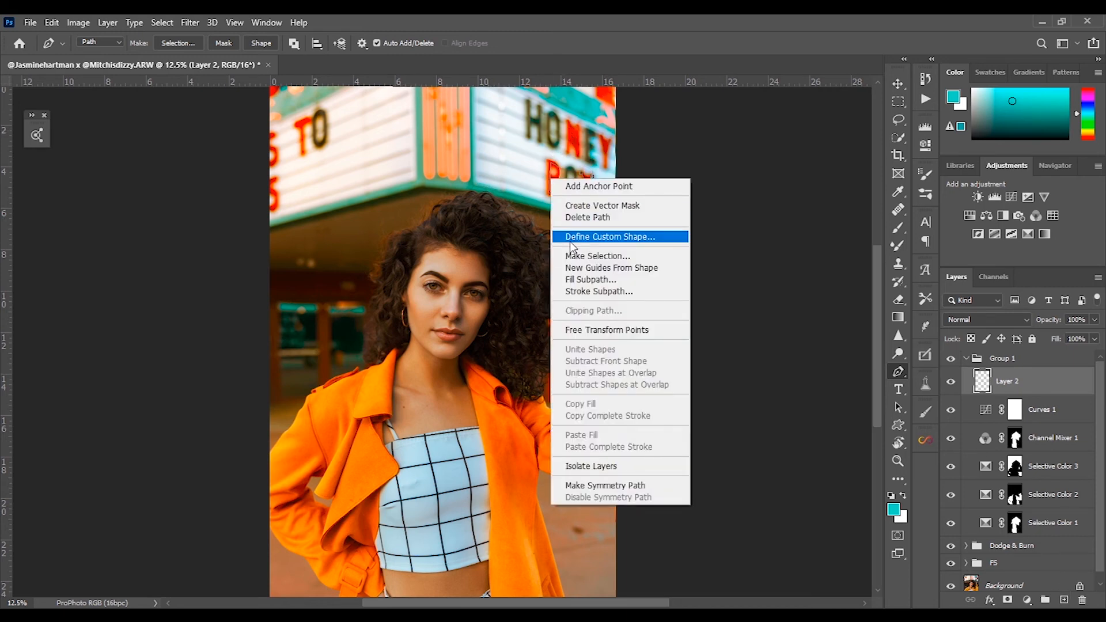
click(548, 235)
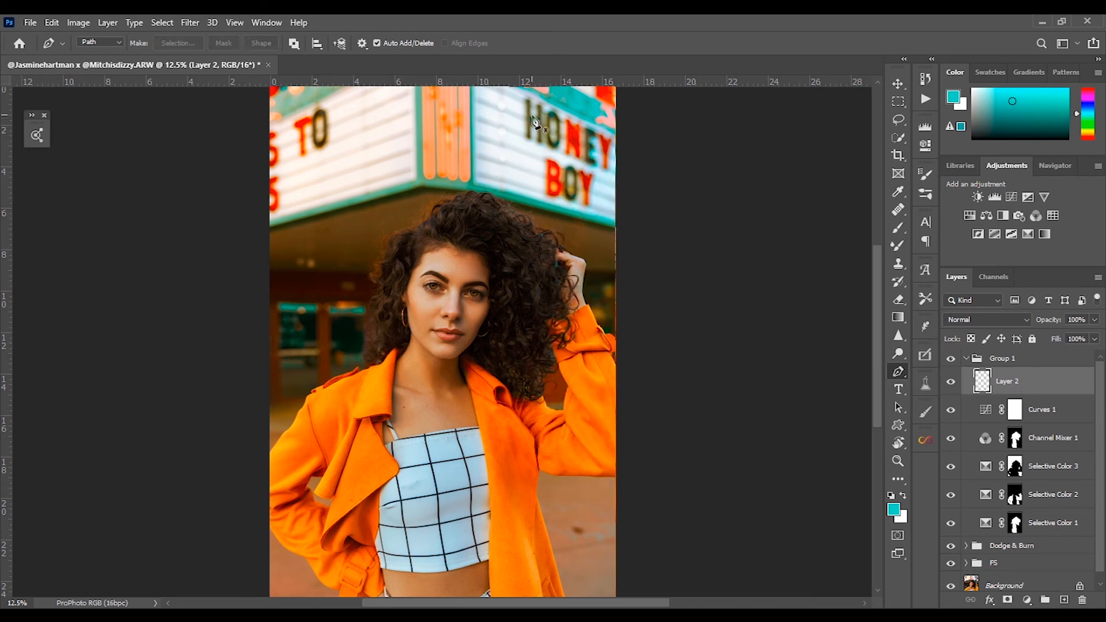
key(z)
key(Delete)
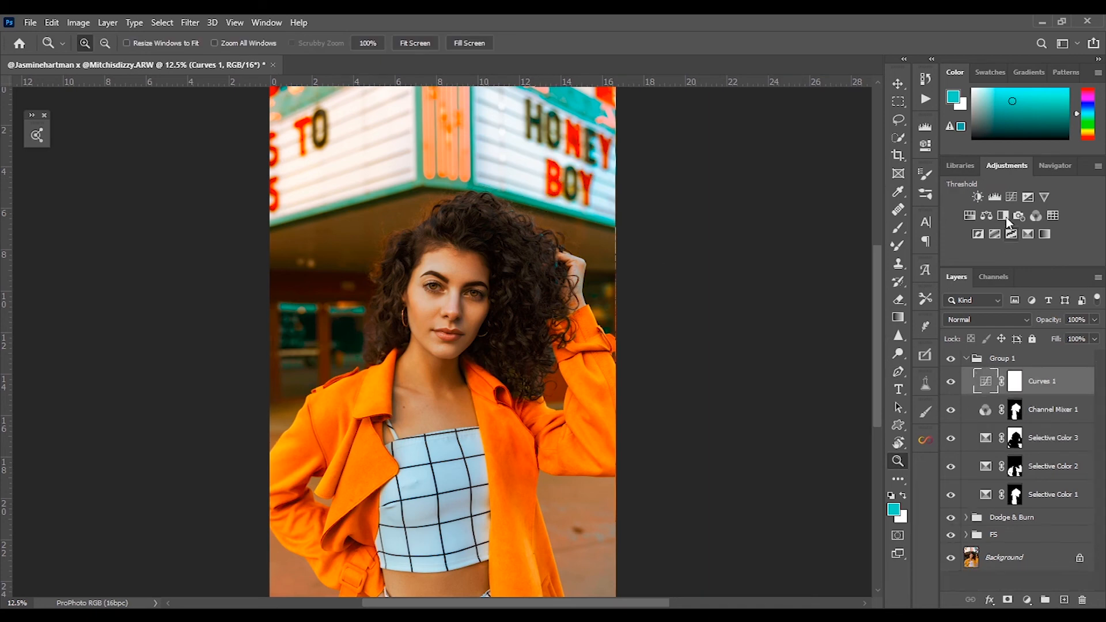
Add a Levels layer and, in its Red channel, brighten the midtones and highlights and raise the output black level
click(995, 197)
click(806, 192)
click(779, 213)
mouse_move(796, 268)
mouse_down()
mouse_move(763, 269)
mouse_move(779, 268)
mouse_up()
drag(885, 268, 863, 269)
mouse_move(885, 308)
mouse_down()
mouse_move(872, 308)
mouse_move(886, 308)
mouse_up()
drag(710, 308, 738, 309)
click(887, 121)
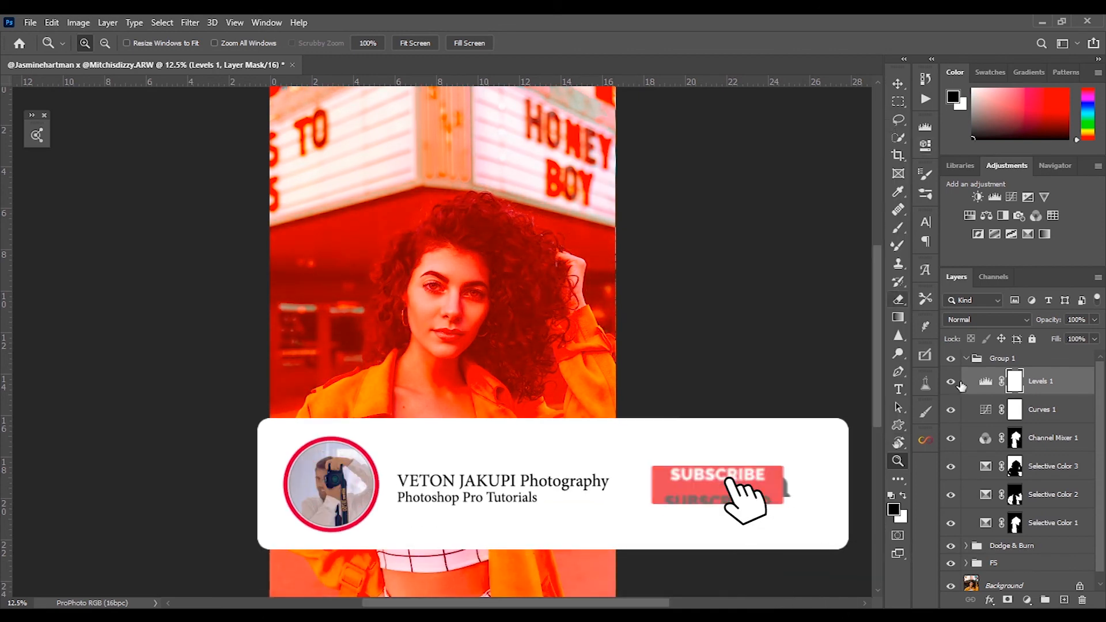
Invert the Levels 1 mask to black and prepare a small white brush with 5% flow
key(ctrl+i)
key(b)
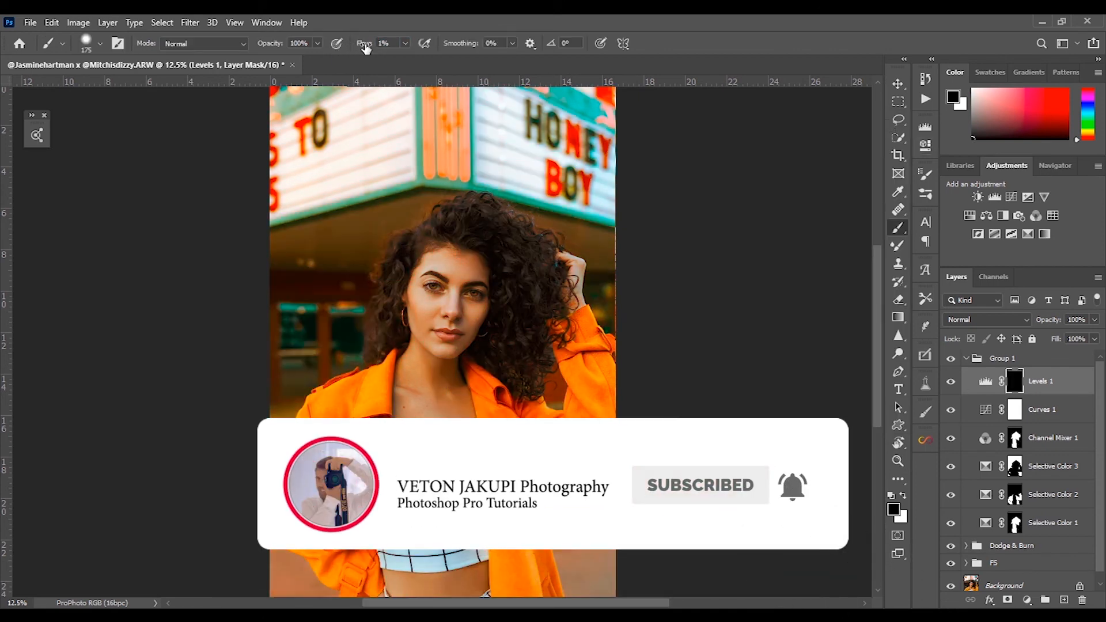
key(bracketleft)
key(bracketleft)
key(bracketleft)
key(bracketleft)
key(bracketleft)
key(bracketleft)
key(bracketleft)
key(bracketleft)
key(bracketleft)
key(bracketleft)
key(bracketleft)
key(x)
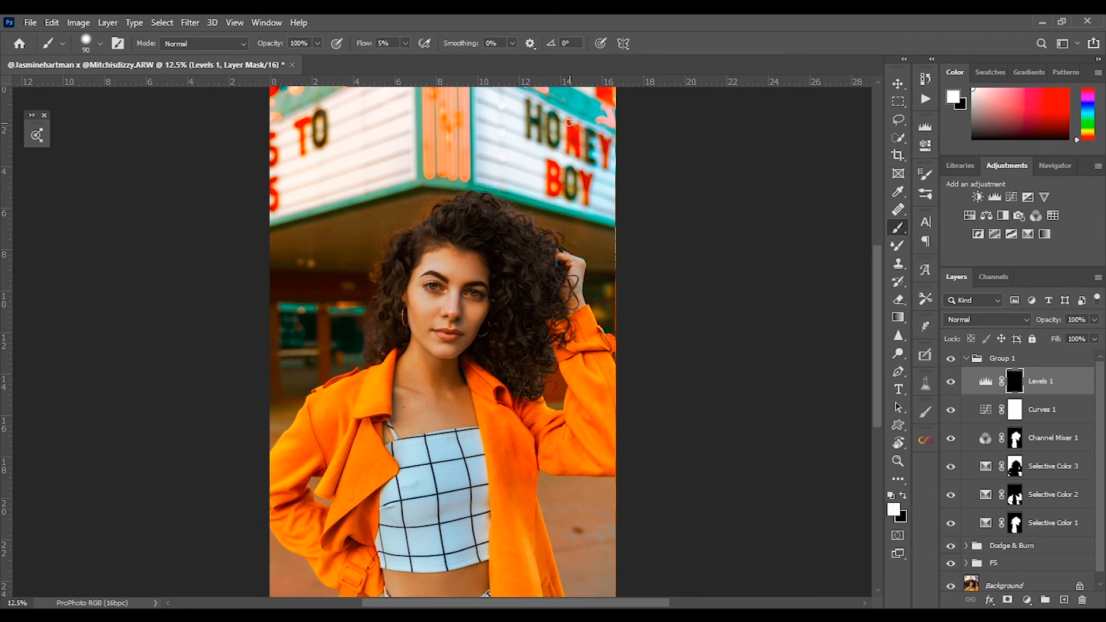
Paint the Levels 1 effect over the HONEY BOY side of the marquee with a soft white brush between 400 and 700 px
key(bracketright)
key(bracketright)
key(bracketright)
key(bracketright)
key(bracketright)
key(bracketright)
key(bracketright)
key(bracketright)
key(bracketright)
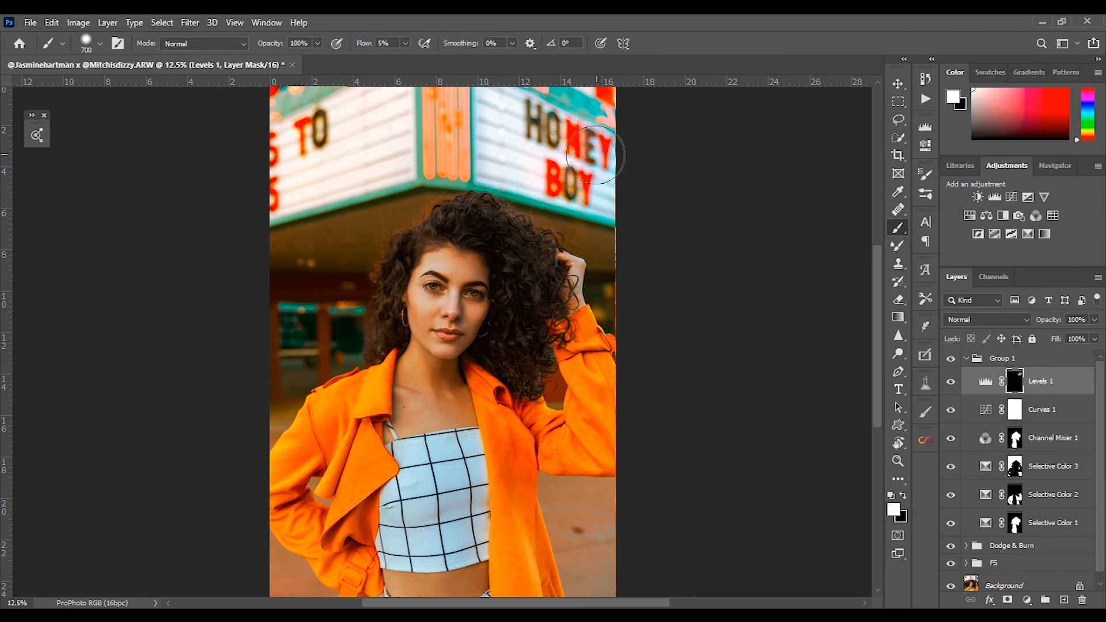
key(bracketleft)
key(bracketleft)
key(bracketleft)
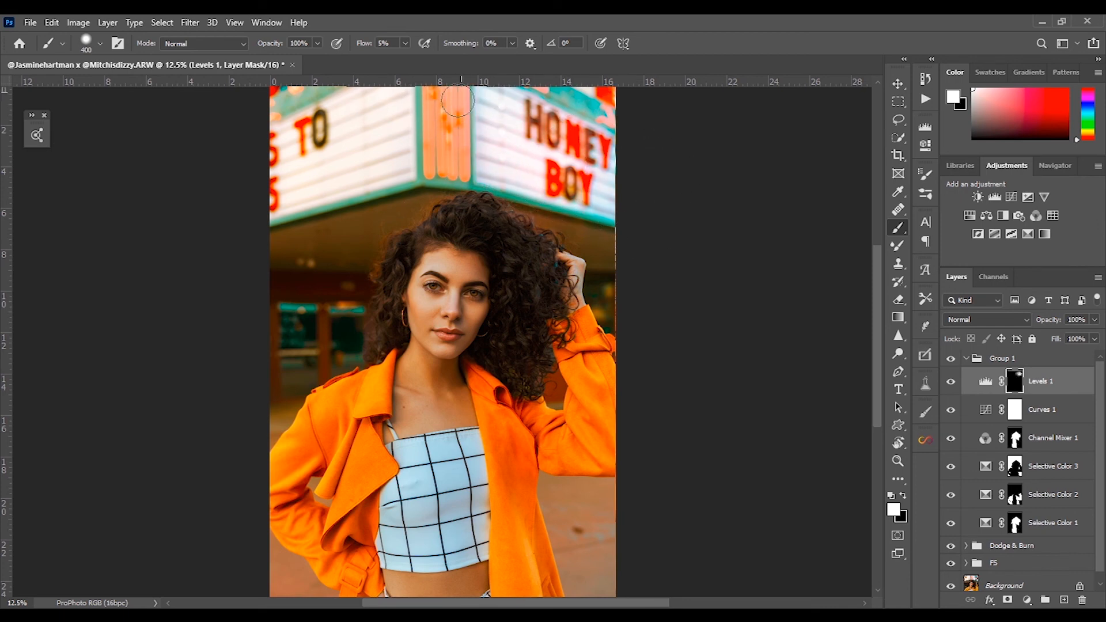
Extend the white Levels 1 mask painting over the marquee's TO side with a soft brush of about 600 px
key(bracketright)
key(bracketright)
key(bracketright)
key(bracketright)
key(bracketright)
key(bracketright)
key(bracketright)
drag(284, 120, 321, 161)
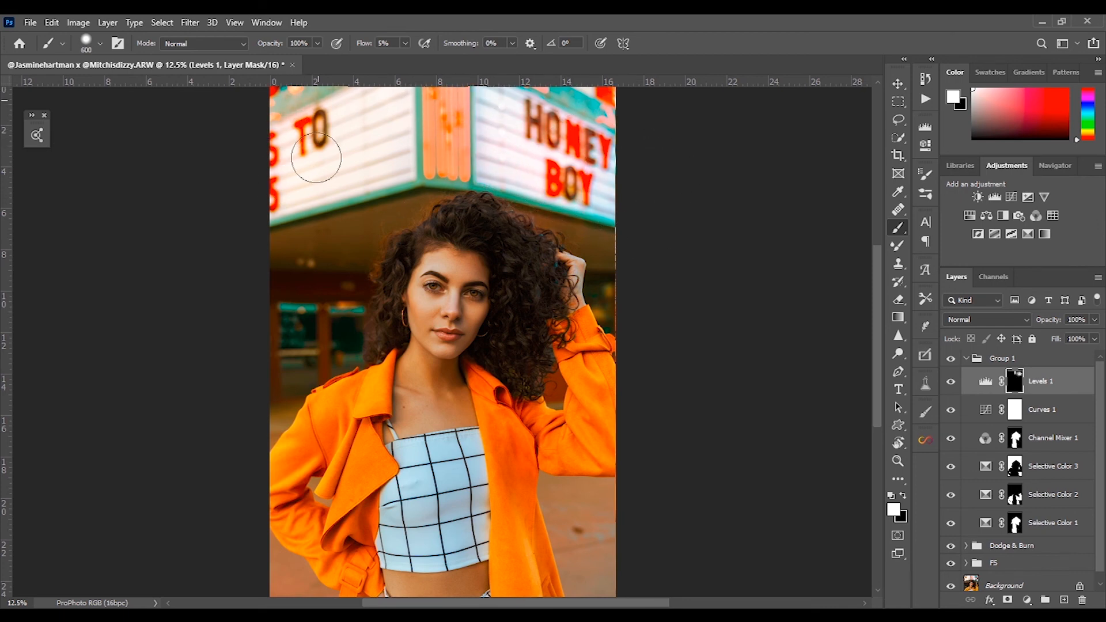
key(bracketright)
key(bracketright)
key(bracketright)
key(bracketright)
key(bracketright)
Paint the Levels 1 effect into the dark background below the marquee's TO side, reducing the soft white brush to 300 px
key(bracketleft)
key(bracketleft)
key(bracketleft)
key(bracketleft)
key(bracketleft)
key(bracketleft)
key(bracketleft)
key(bracketleft)
key(bracketleft)
key(bracketleft)
drag(282, 287, 311, 287)
key(bracketleft)
key(bracketleft)
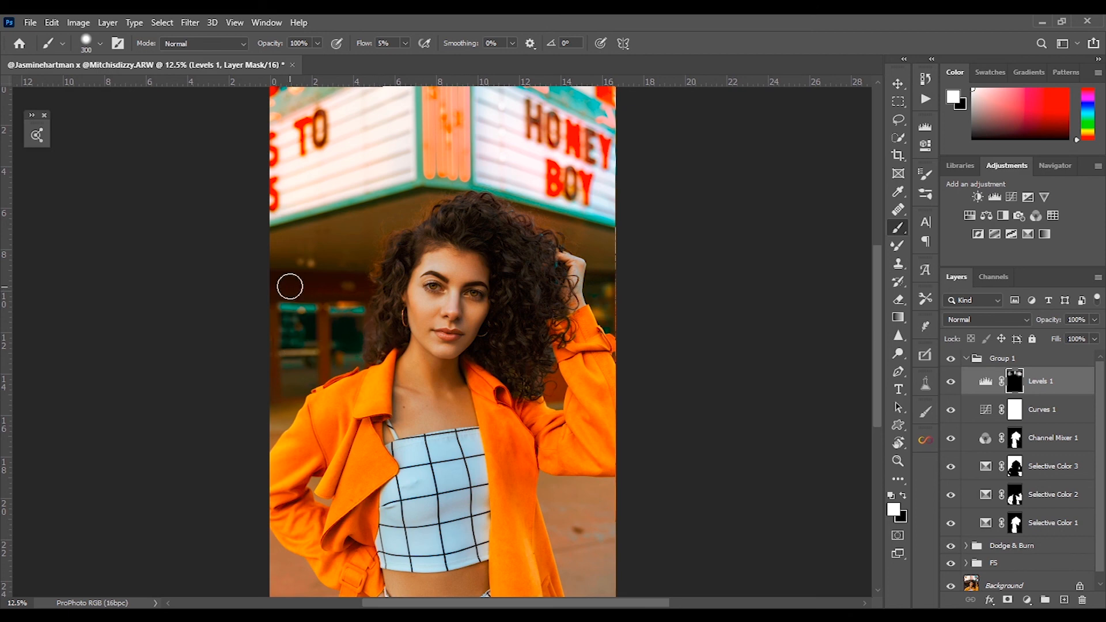
Paint the Levels 1 glow broadly across the marquee and the area around the hair with a 1300 px white brush
key(bracketright)
key(bracketright)
key(bracketright)
key(bracketright)
key(bracketright)
key(bracketright)
key(bracketright)
key(bracketright)
key(bracketright)
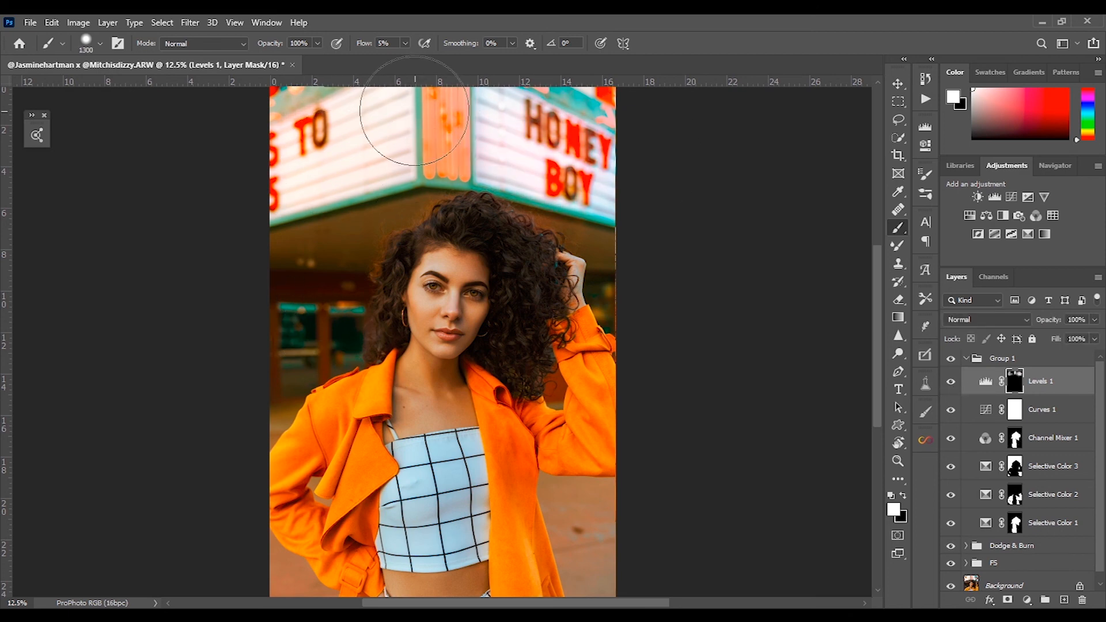
key(bracketright)
key(bracketright)
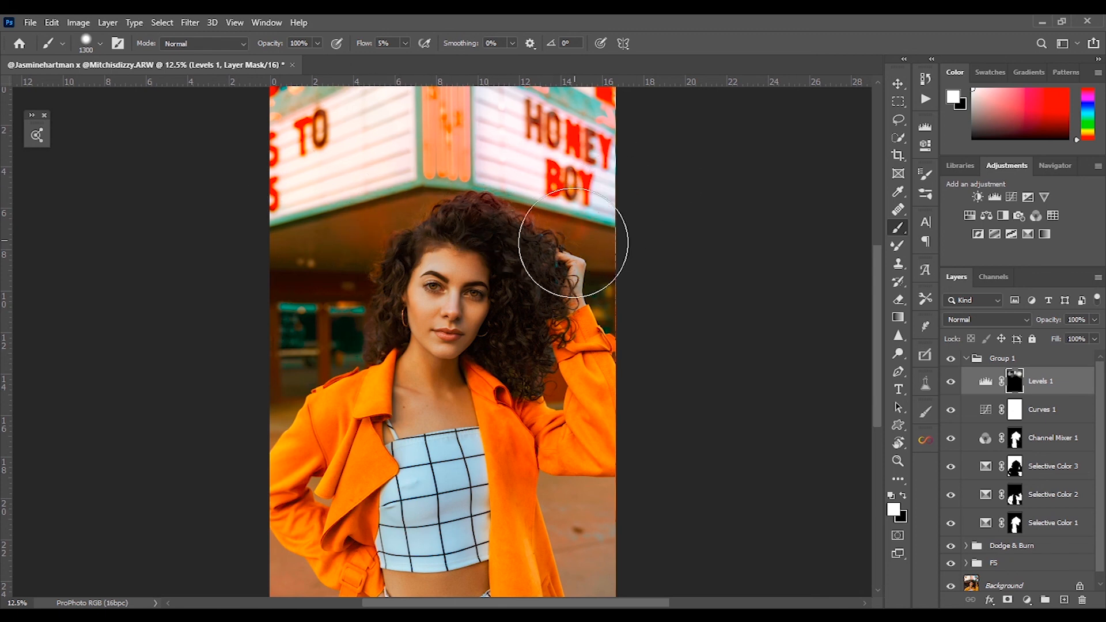
key(ctrl+minus)
key(ctrl+plus)
key(bracketright)
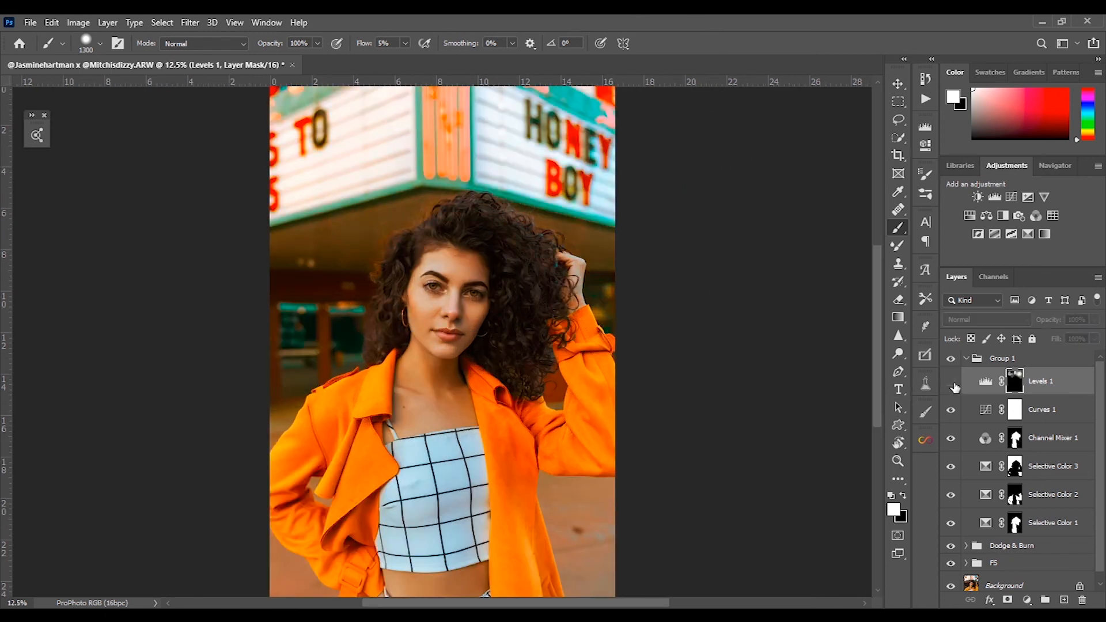
Paint a faint Levels 1 glow onto the hair edges with a white brush at 6% opacity and 1% flow, then compare the layer's effect
drag(272, 48, 271, 48)
key(bracketleft)
key(bracketleft)
key(bracketleft)
key(bracketleft)
key(bracketleft)
key(bracketleft)
key(bracketleft)
drag(466, 218, 518, 244)
key(bracketright)
key(bracketright)
key(bracketleft)
key(bracketleft)
key(bracketleft)
key(bracketleft)
key(bracketleft)
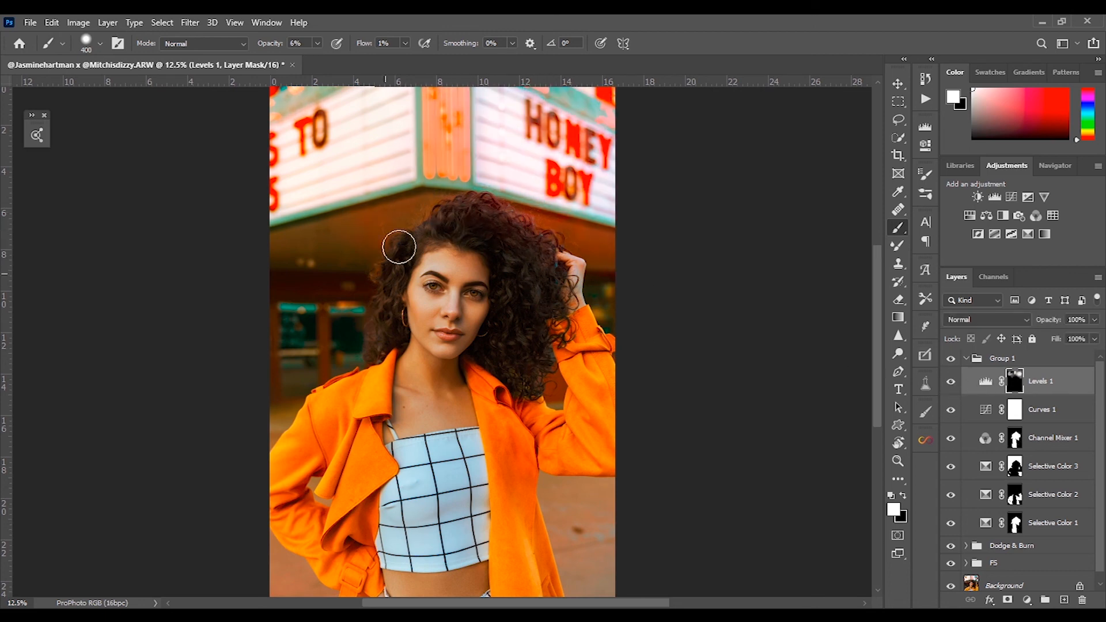
click(952, 386)
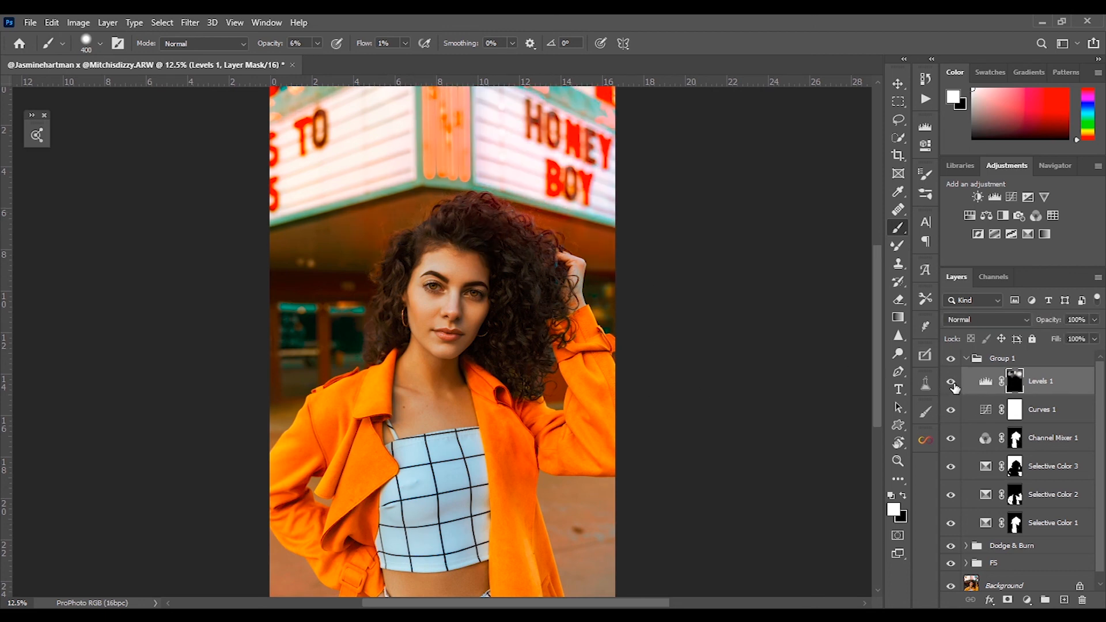
Subtly reduce the Levels 1 mask near the raised hand with a soft black brush of about 500 px at 6% opacity
key(ctrl+minus)
key(ctrl+minus)
key(ctrl+minus)
key(ctrl+plus)
key(ctrl+plus)
key(x)
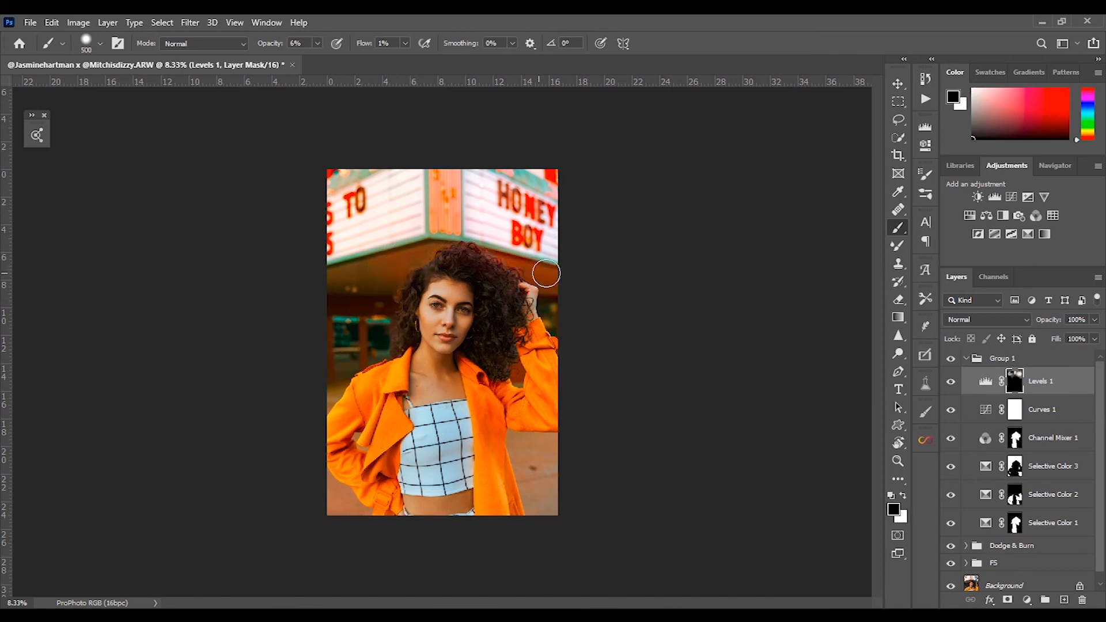
key(bracketright)
key(bracketright)
key(bracketright)
key(bracketright)
click(995, 198)
click(888, 418)
key(Return)
Add a Curves layer clipped to Levels 1, raising the RGB highlights slightly and the shadows from input 44 to output 75
click(1012, 198)
alt+click(1000, 396)
drag(818, 257, 835, 243)
click(743, 324)
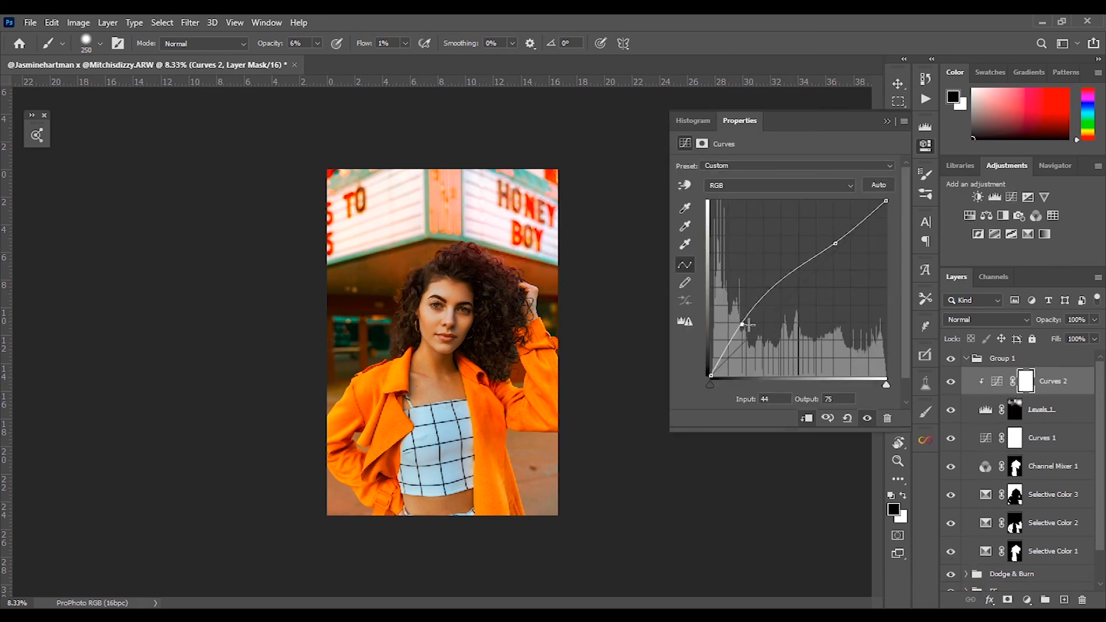
Lower the Red shadows of Curves 2 with a point at input 50, output 33, and compare the image without Levels 1
click(779, 185)
click(749, 198)
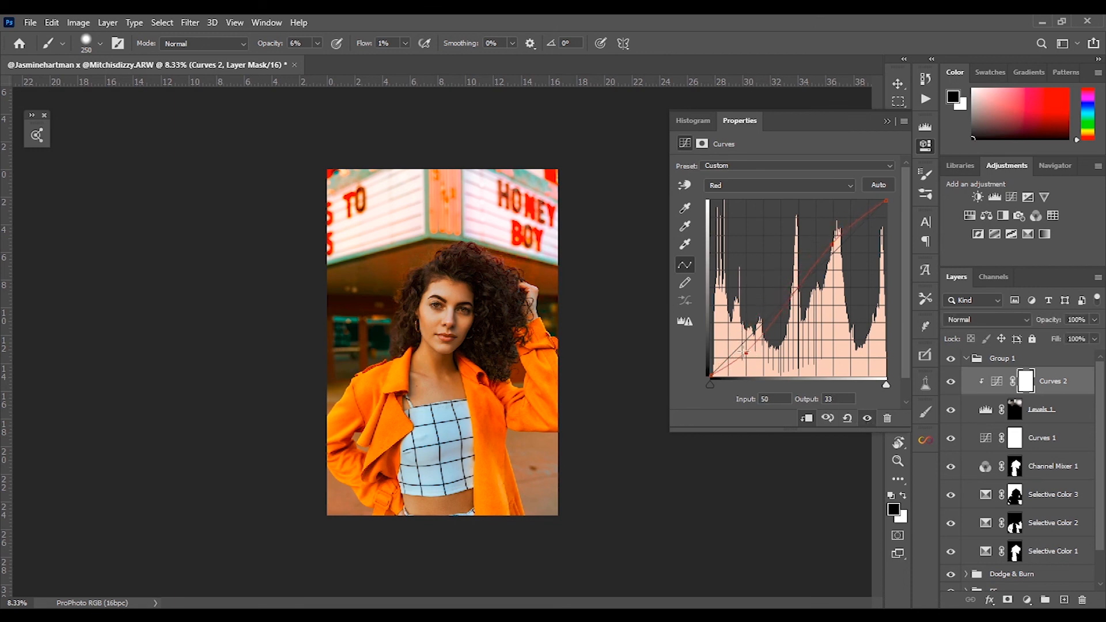
click(888, 121)
click(952, 410)
click(952, 409)
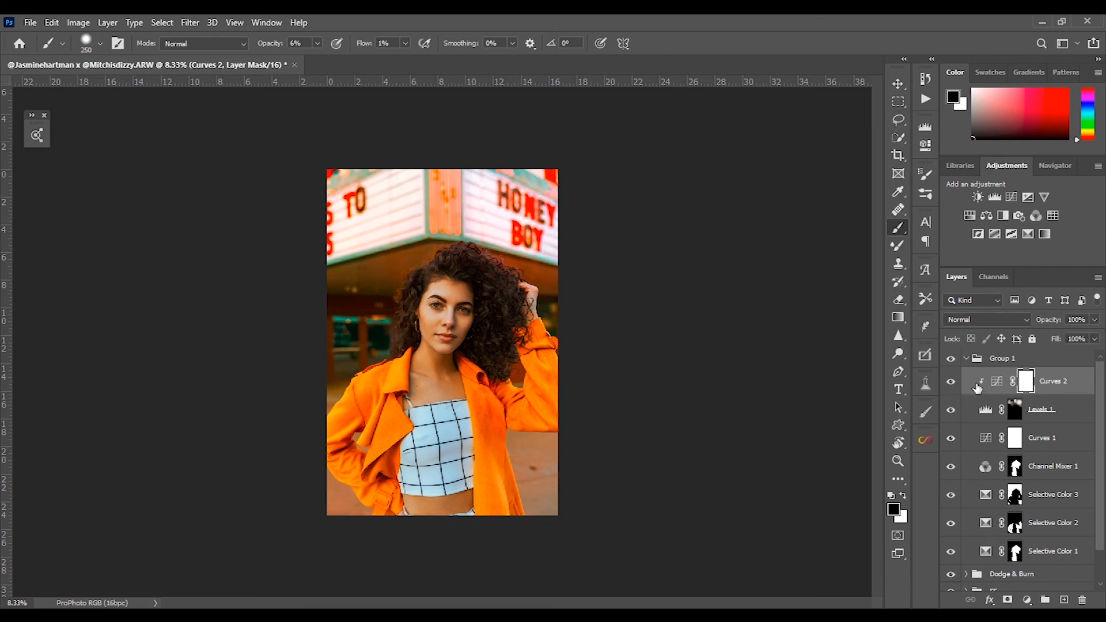
Refine the Levels 1 mask around the marquee's lower edge with a soft brush up to 900 px at 35% opacity, switching to white
click(1016, 410)
key(bracketright)
key(bracketright)
key(bracketright)
key(bracketright)
key(bracketright)
key(bracketright)
key(bracketright)
text(35)
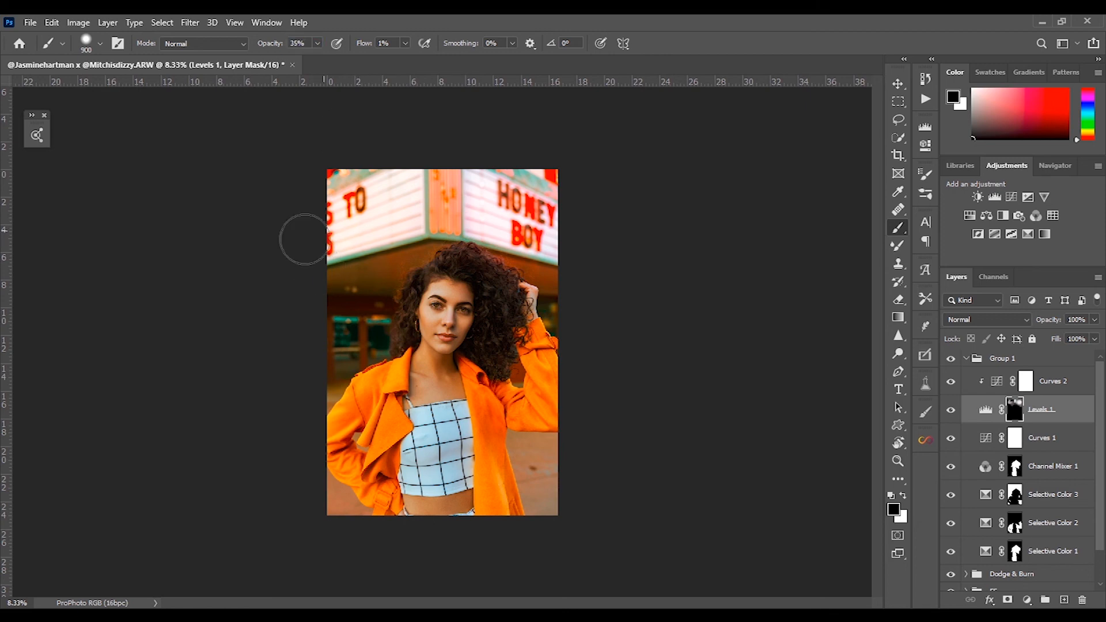
key(alt)
key(x)
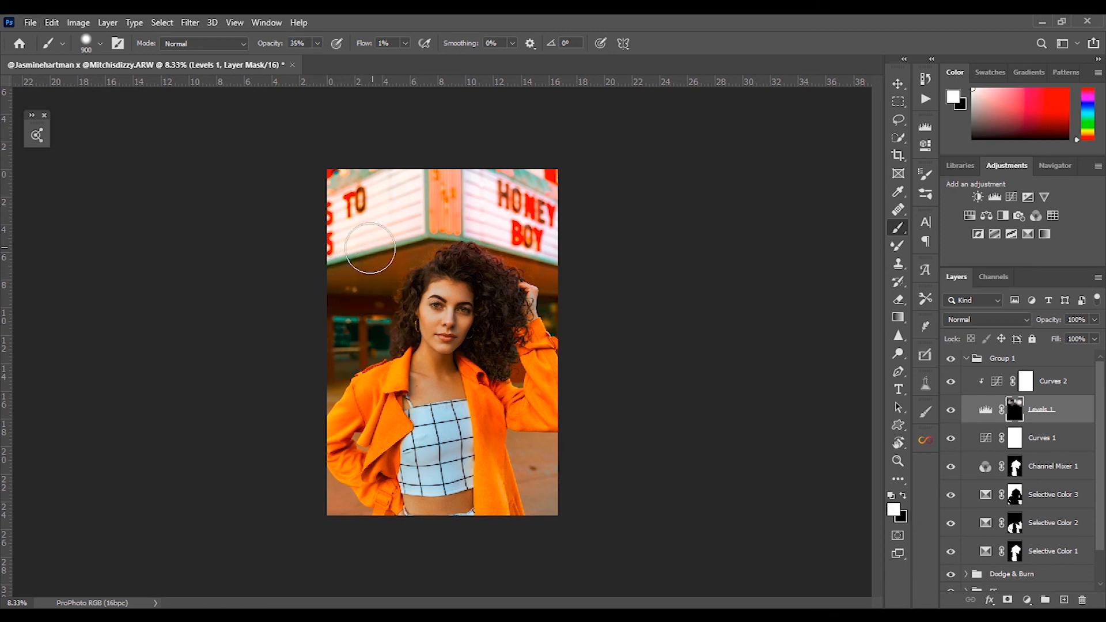
key(bracketleft)
key(bracketleft)
key(bracketleft)
key(bracketleft)
key(bracketleft)
key(bracketright)
key(bracketright)
key(bracketright)
key(ctrl+minus)
key(ctrl+plus)
Add a Curves layer above Curves 2 with slightly raised midtones and invert its mask to black
click(1001, 386)
click(1011, 197)
mouse_move(820, 266)
mouse_down()
mouse_move(825, 254)
mouse_move(813, 261)
mouse_up()
click(888, 121)
key(ctrl+i)
Reveal small areas of the Curves 3 effect with a 125 px white brush at 100% opacity and 1% flow
key(bracketleft)
key(bracketleft)
key(bracketleft)
key(bracketleft)
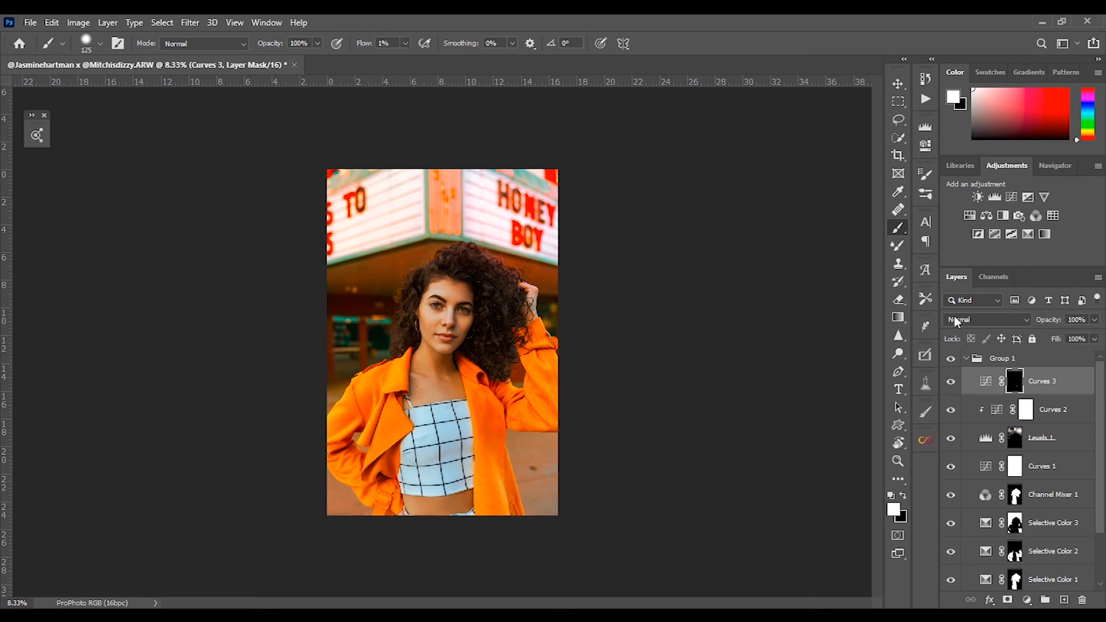
key(ctrl+minus)
key(ctrl+minus)
key(ctrl+plus)
key(ctrl+plus)
key(ctrl+plus)
Lower the Blue channel of Curves 2 at input 187 to output 159 and adjust its blue shadows with a second point
double_click(996, 412)
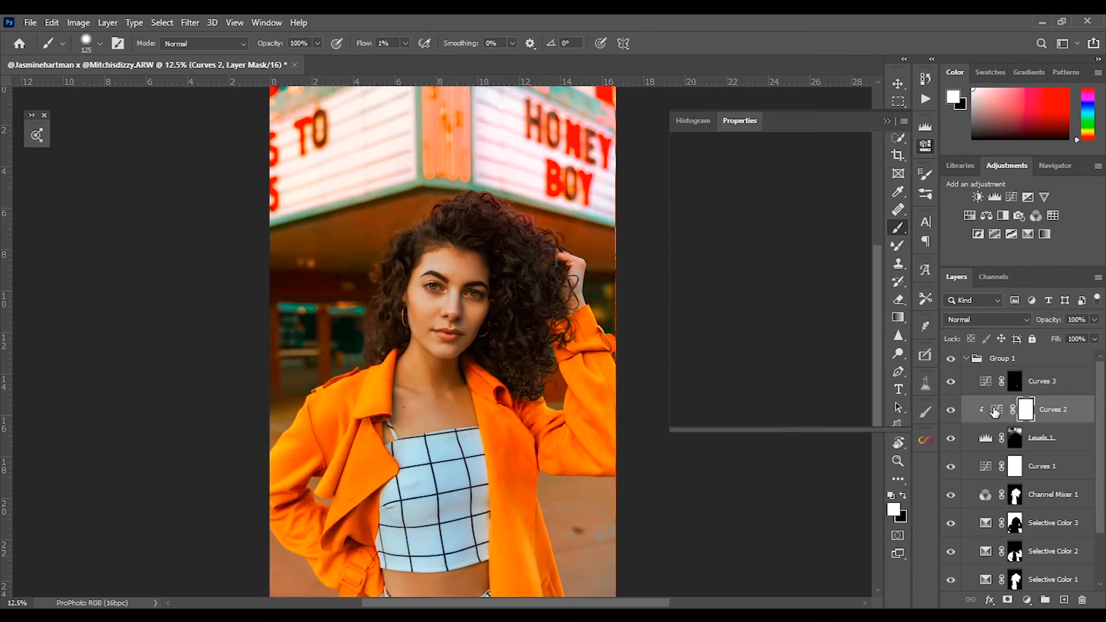
click(778, 184)
click(815, 228)
drag(832, 258, 841, 275)
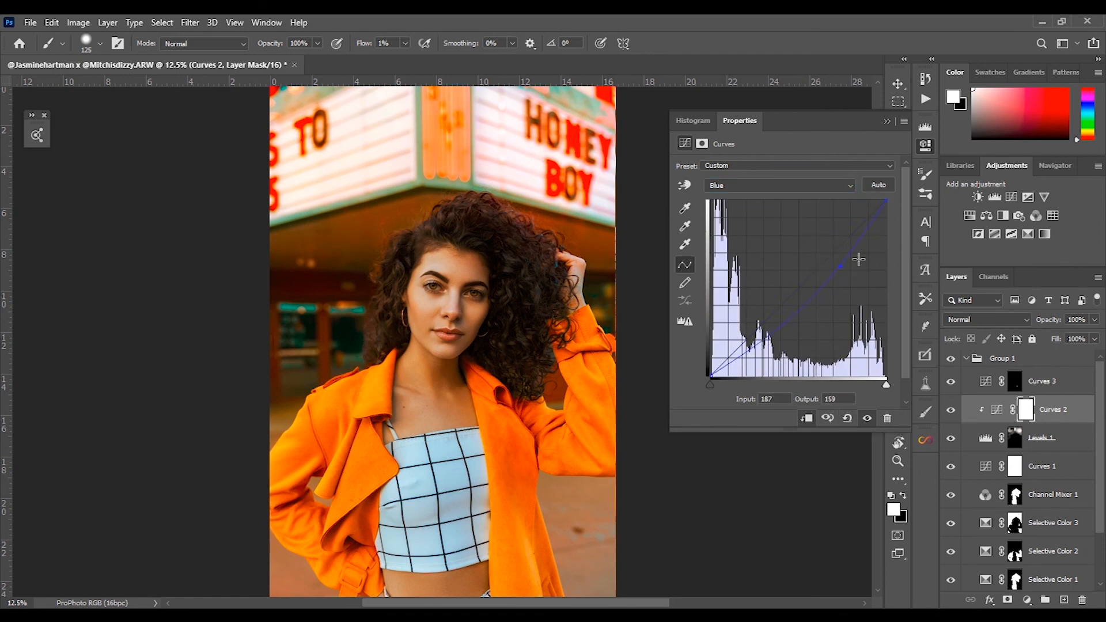
click(753, 354)
key(ctrl+minus)
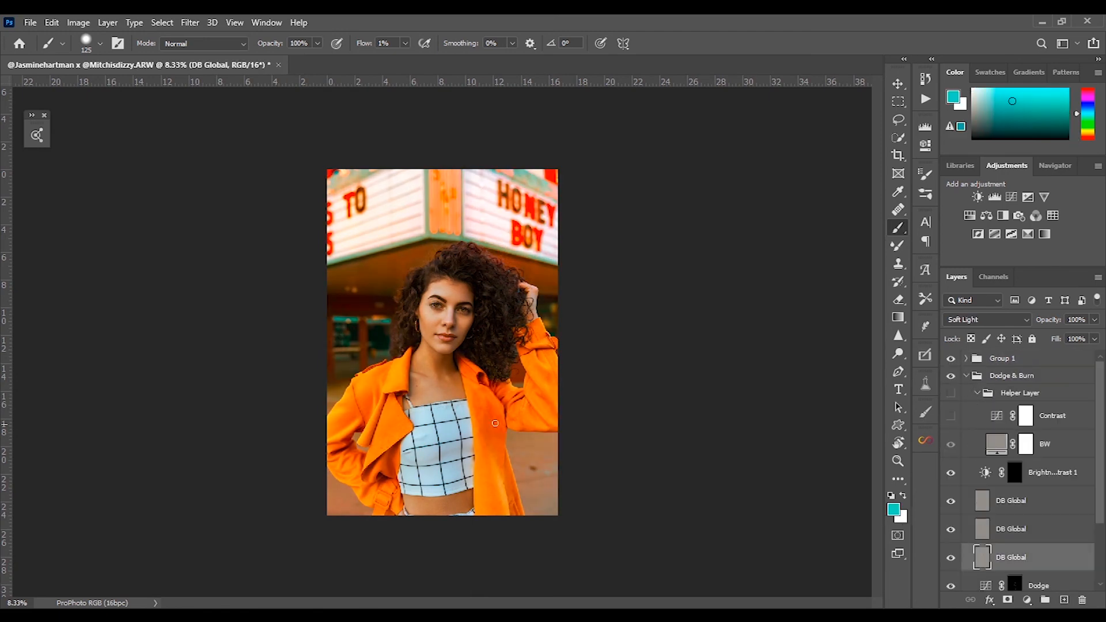
Refine the portrait's shading on the lowest DB Global layer with the Burn tool on Midtones at 11% exposure
key(ctrl+plus)
key(ctrl+plus)
key(o)
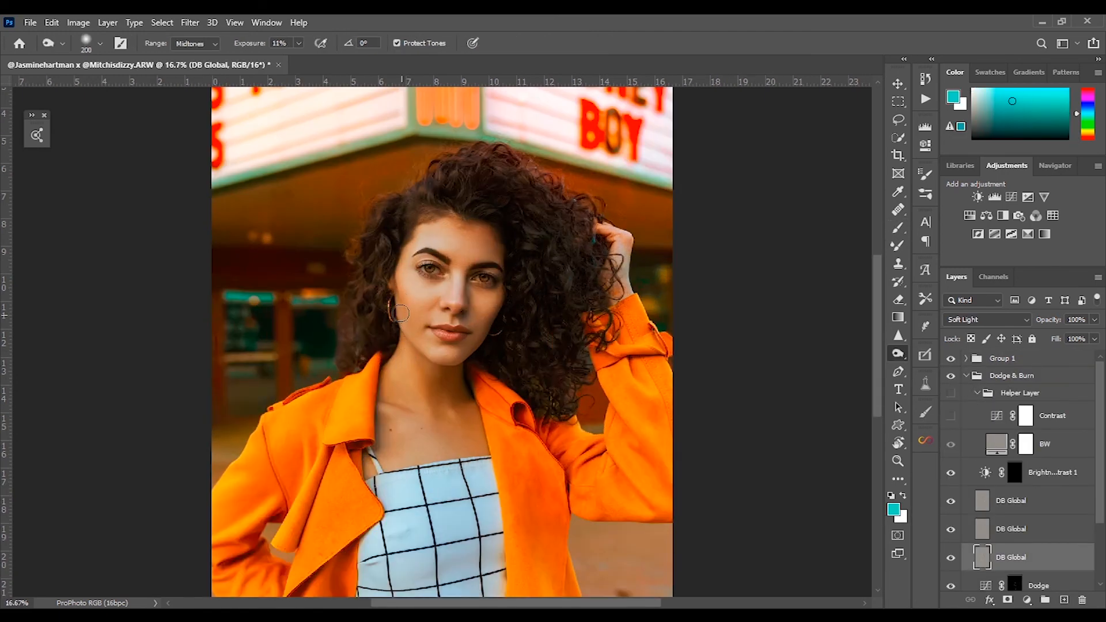
key(ctrl+minus)
key(ctrl+minus)
key(bracketleft)
key(bracketleft)
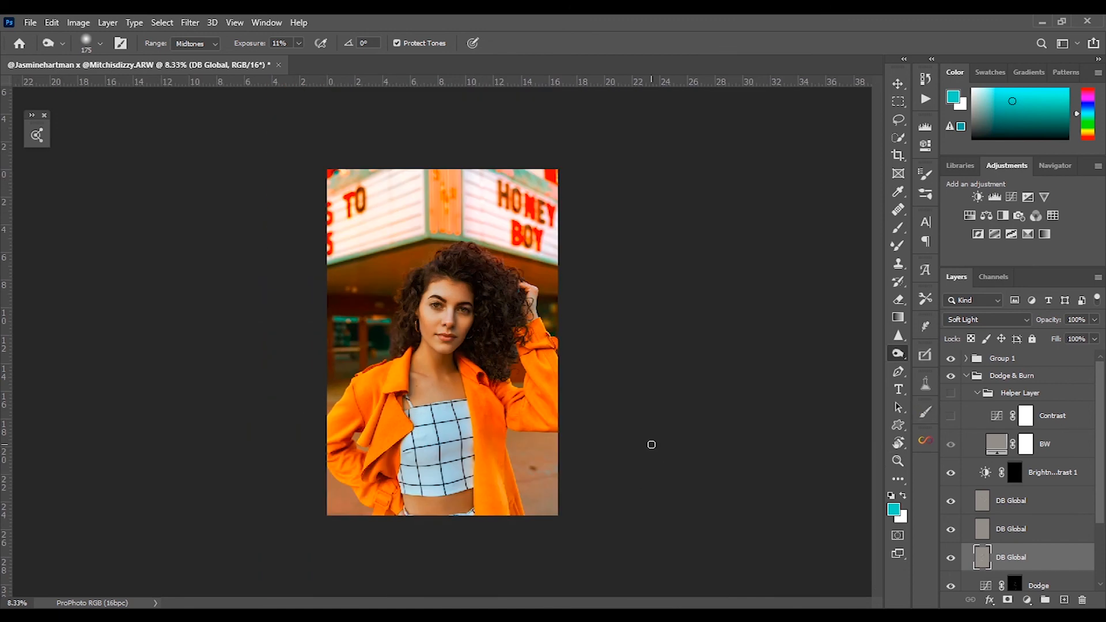
key(ctrl+plus)
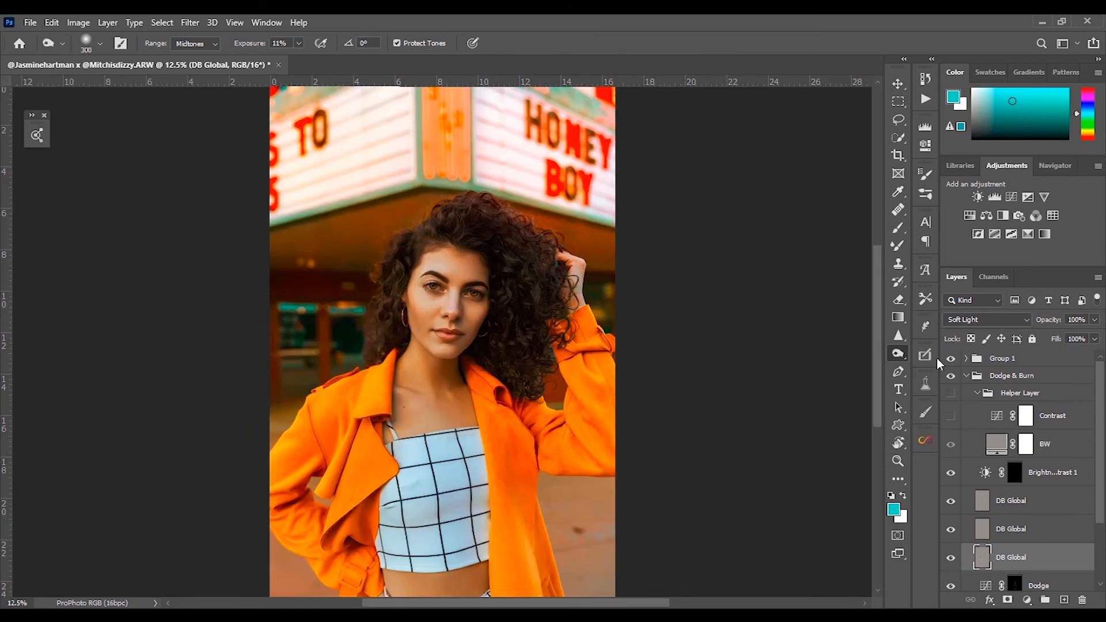
key(bracketleft)
key(bracketleft)
key(bracketleft)
key(bracketleft)
key(bracketleft)
Compare the portrait with and without the Group 1 color grading and the Dodge & Burn retouching, collapsing the Dodge & Burn group
click(950, 359)
click(951, 358)
click(951, 376)
click(951, 375)
click(951, 375)
click(951, 377)
click(951, 359)
click(951, 360)
click(966, 375)
click(951, 360)
click(951, 360)
click(951, 376)
click(951, 377)
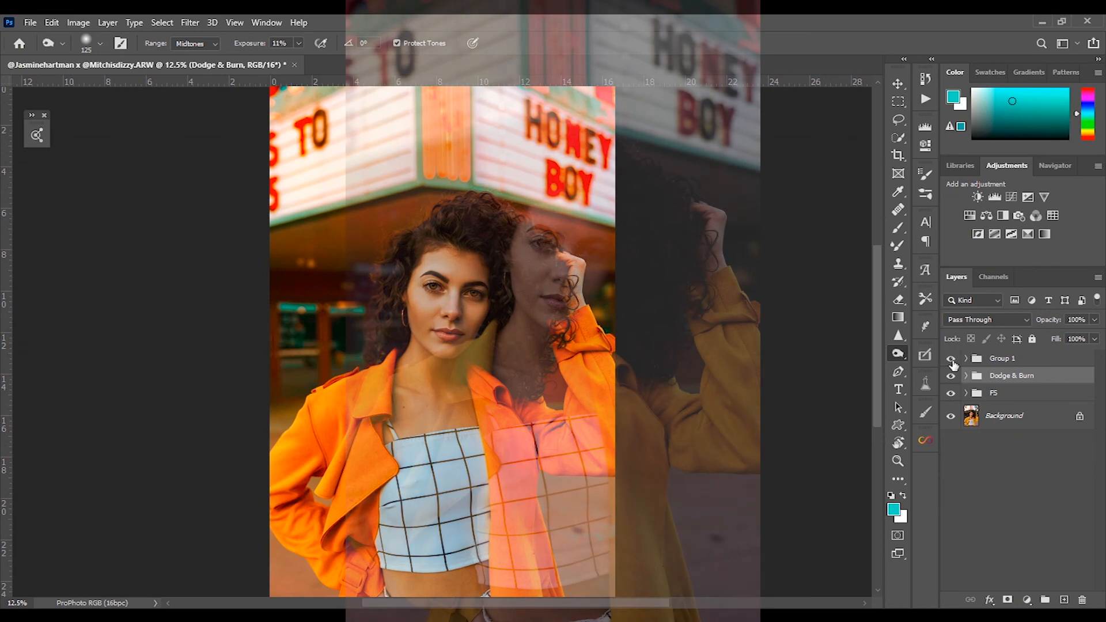
click(951, 360)
click(951, 360)
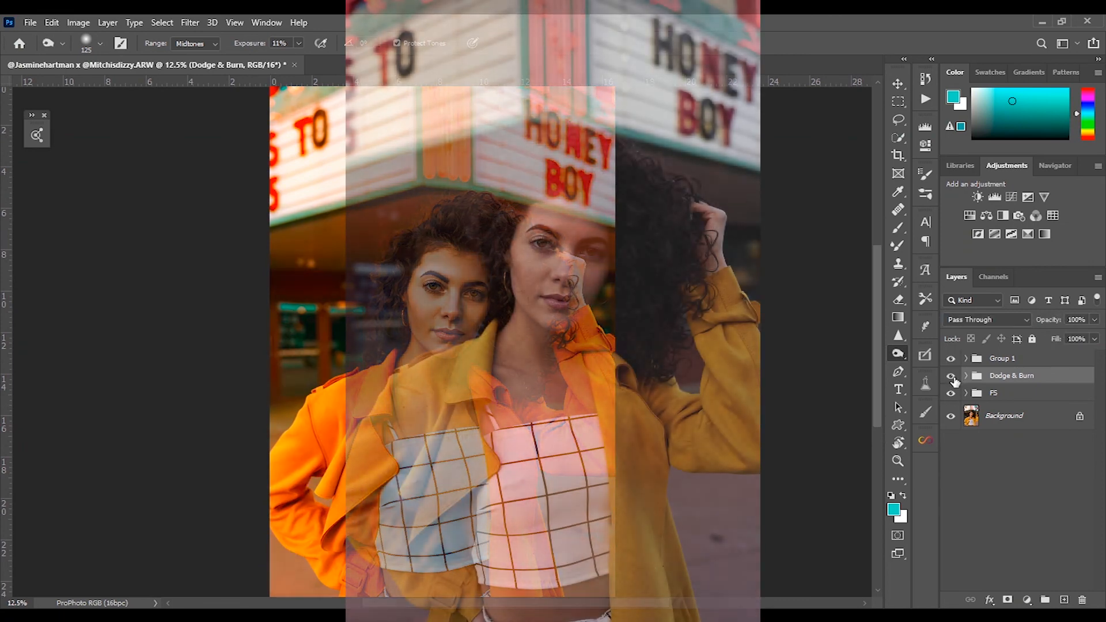